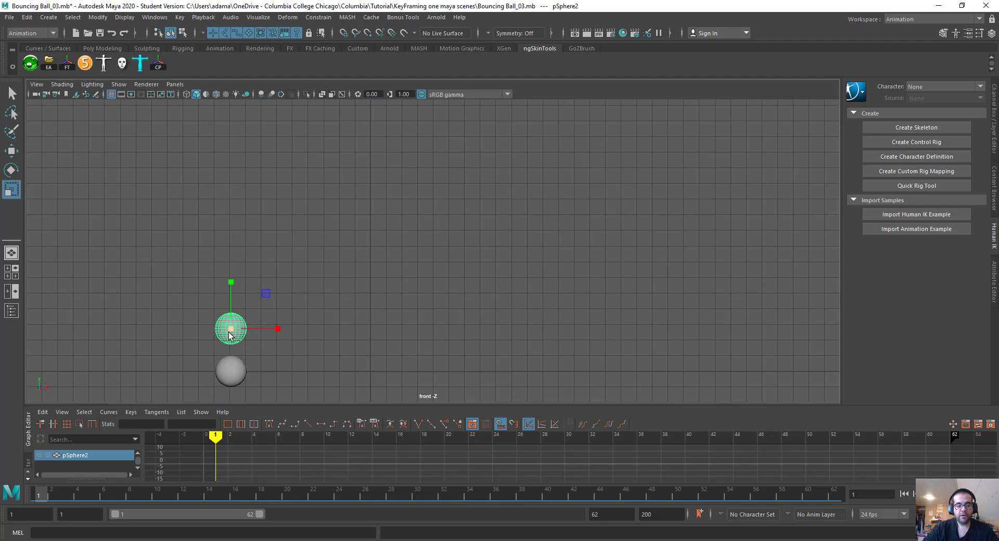
Step: Scale up the upper sphere uniformly so it is slightly larger than the lower one
key("r")
left_click_drag(234, 327, 239, 339)
key("w")
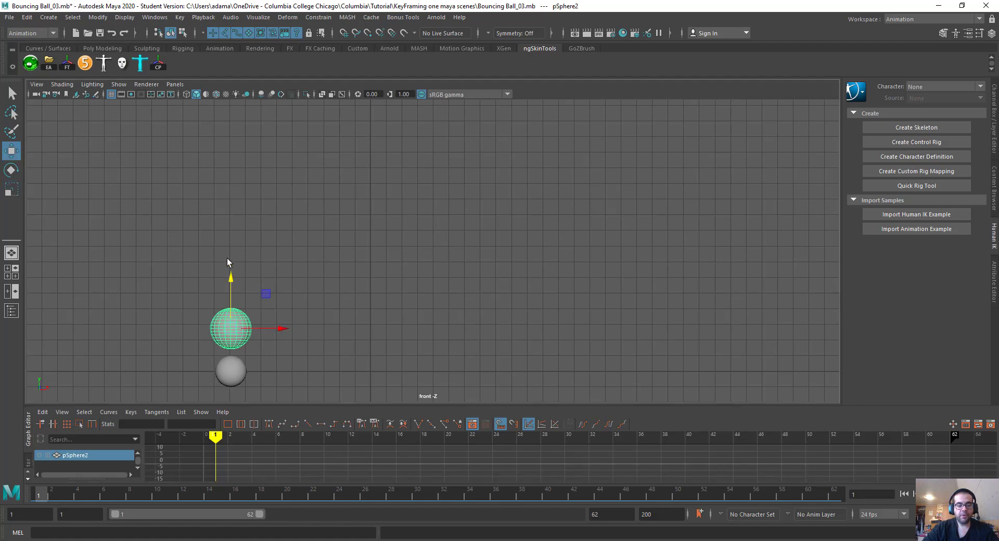
middle_click_drag(314, 328, 326, 261)
key("ctrl+z")
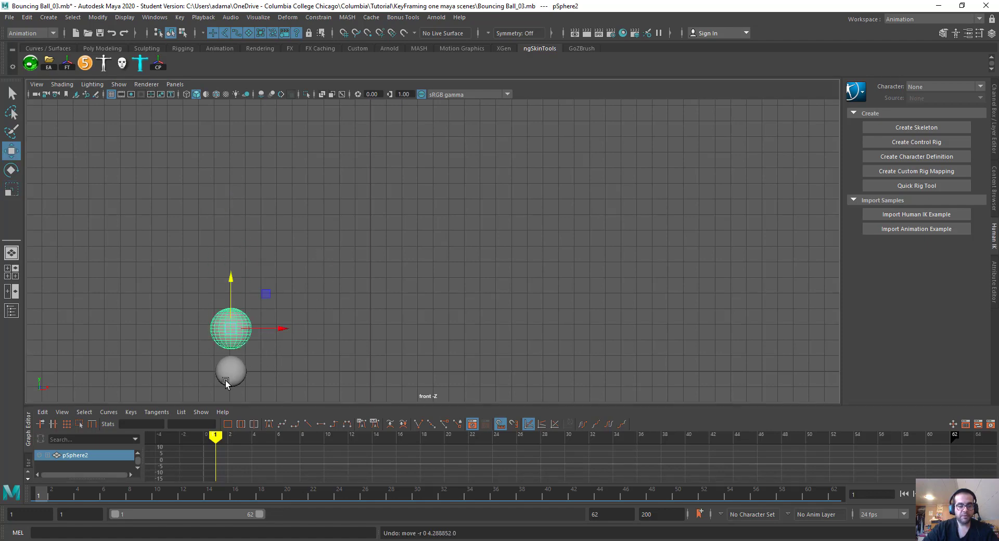
Step: Raise all ground-contact keys on the lower sphere's Translate Y curve together to about 1.046
left_click(225, 379)
middle_click_drag(486, 333, 481, 198)
key("ctrl+z")
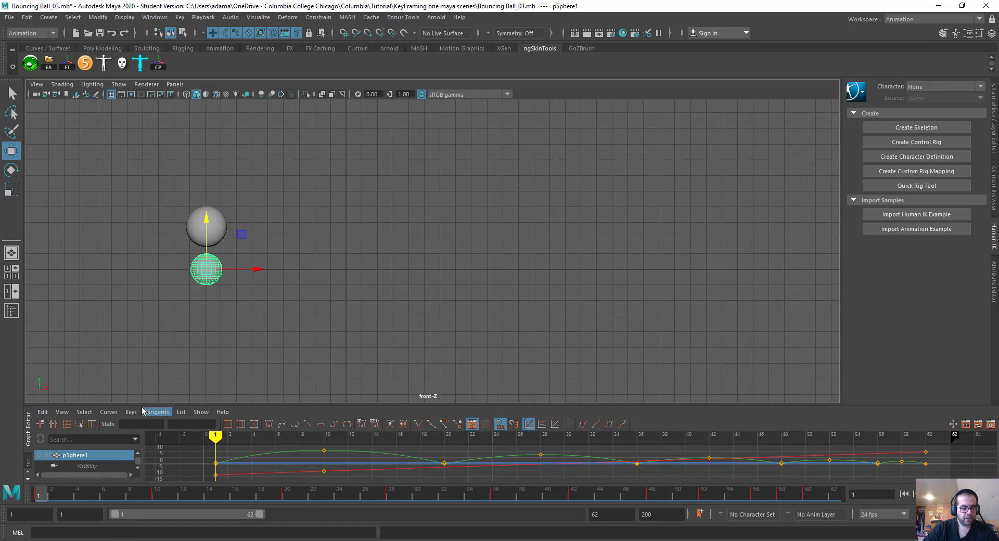
left_click_drag(142, 403, 145, 300)
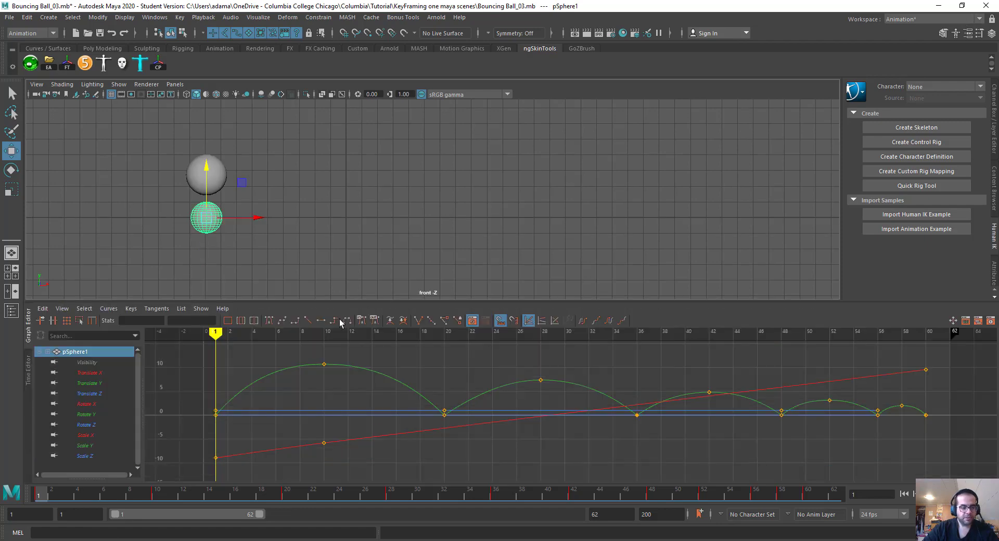
left_click(89, 383)
key("f")
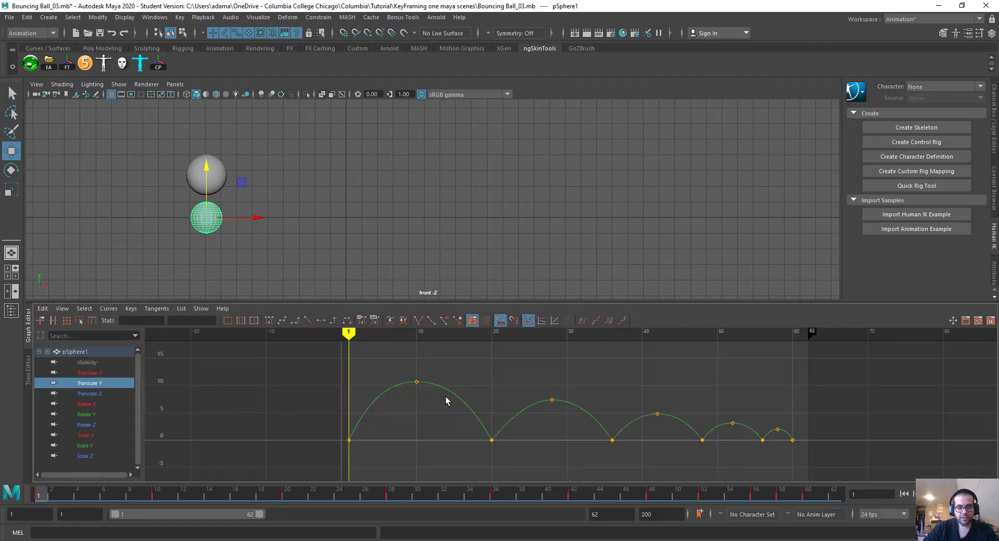
left_click_drag(315, 437, 857, 481)
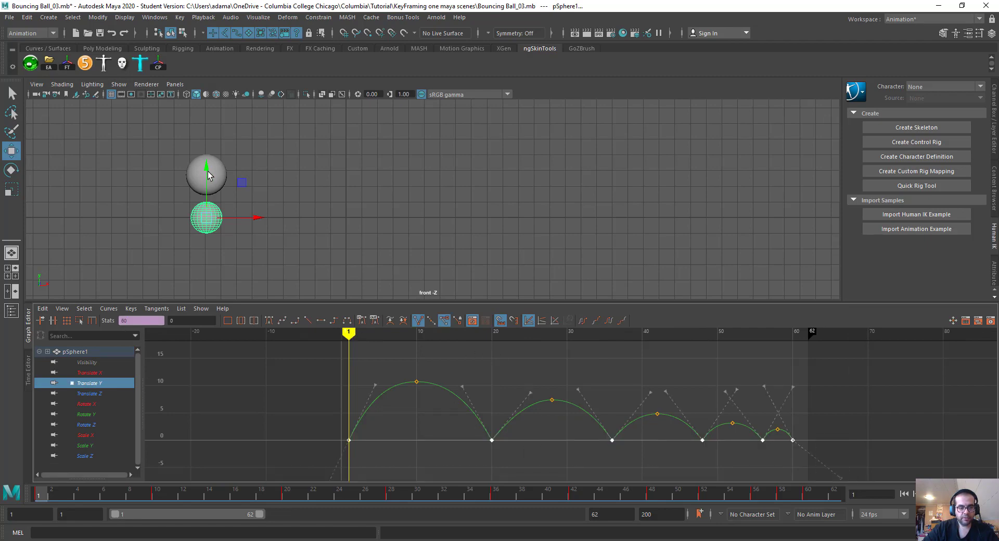
middle_click_drag(430, 434, 430, 430)
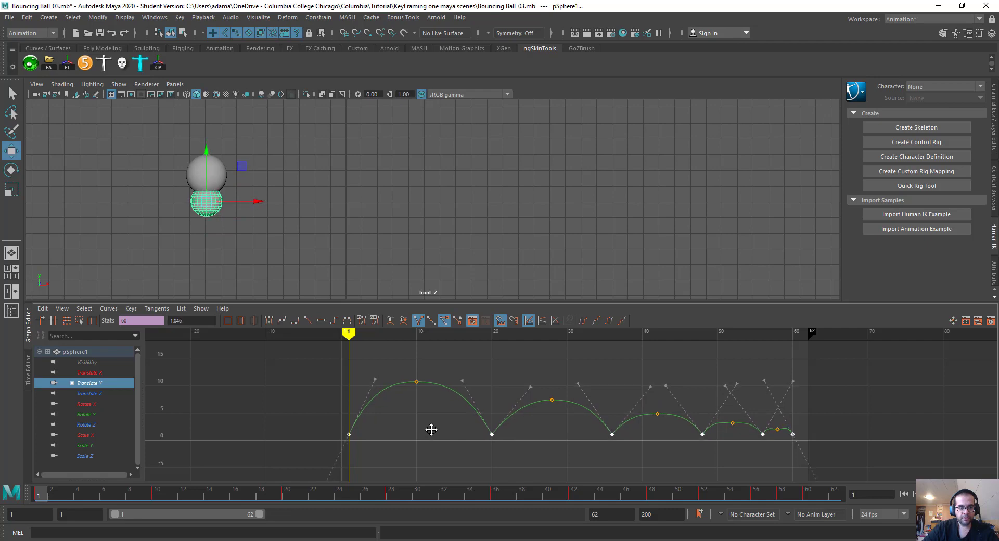
Step: Select the larger sphere and set the current time to frame 0
mouse_move(348, 333)
left_mouse_down()
mouse_move(446, 334)
mouse_move(492, 367)
mouse_move(800, 412)
mouse_move(709, 397)
mouse_move(461, 387)
mouse_move(319, 408)
left_mouse_up()
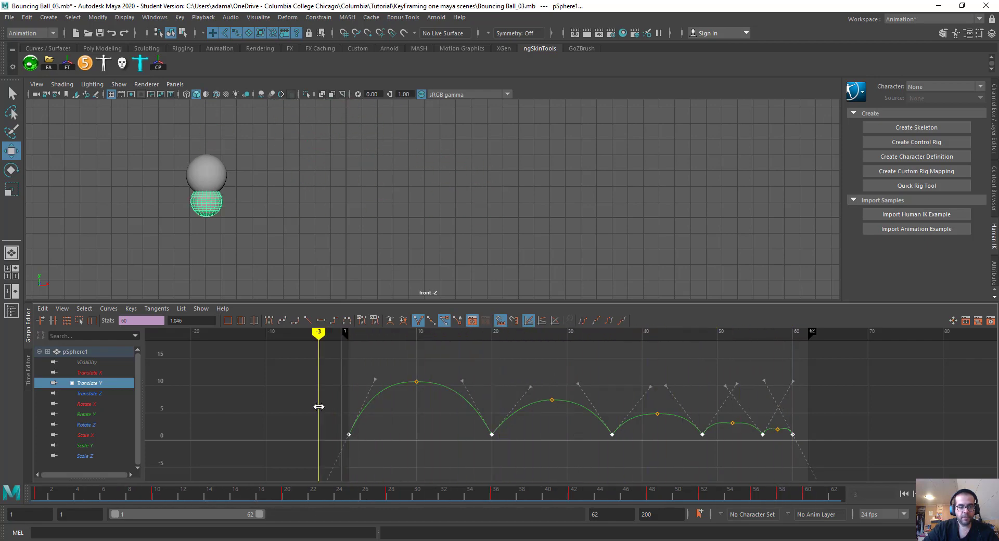
left_click(197, 177)
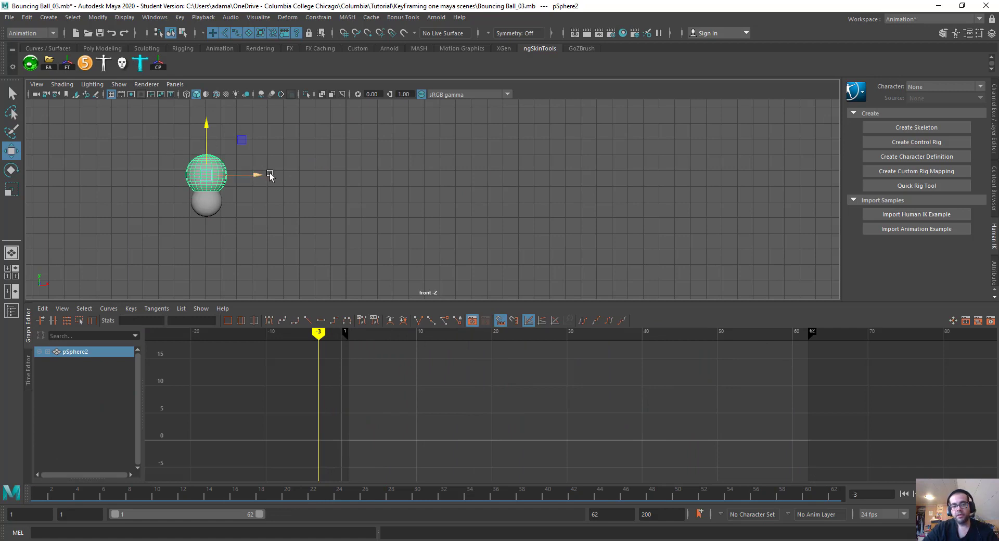
scroll(269, 180, "up", 1)
left_click_drag(239, 174, 315, 213)
key("ctrl+z")
middle_click_drag(315, 216, 421, 245, "alt")
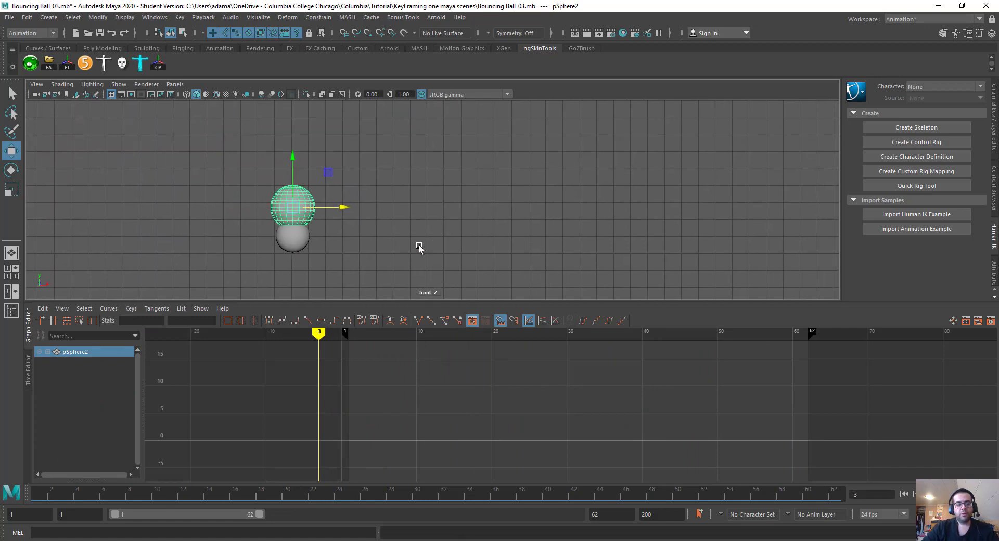
left_click_drag(318, 332, 339, 323)
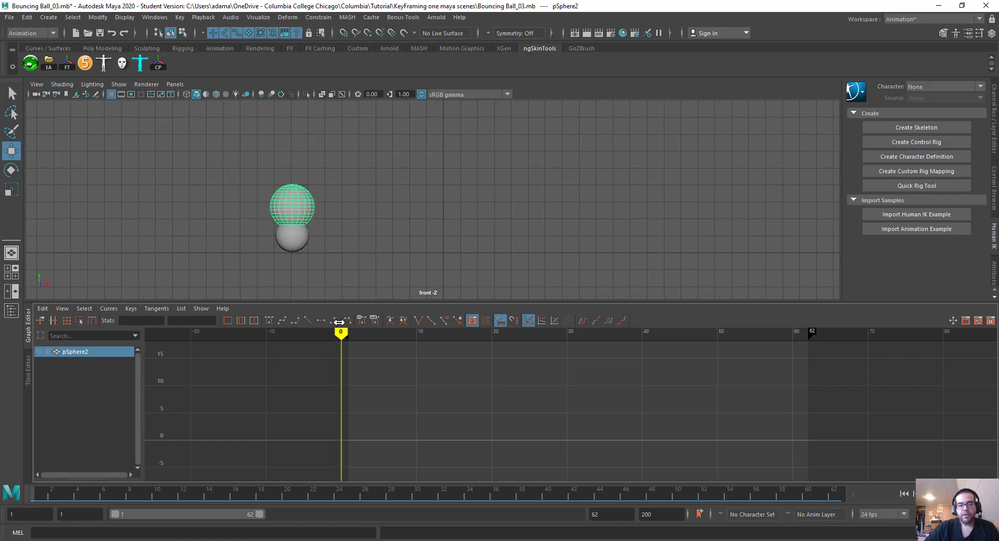
Step: Move the larger sphere straight up until it sits clear above the smaller one, then clear the selection
left_click_drag(293, 161, 378, 287)
left_click(276, 245)
left_click(301, 240)
left_click_drag(457, 230, 503, 295)
left_click(503, 294)
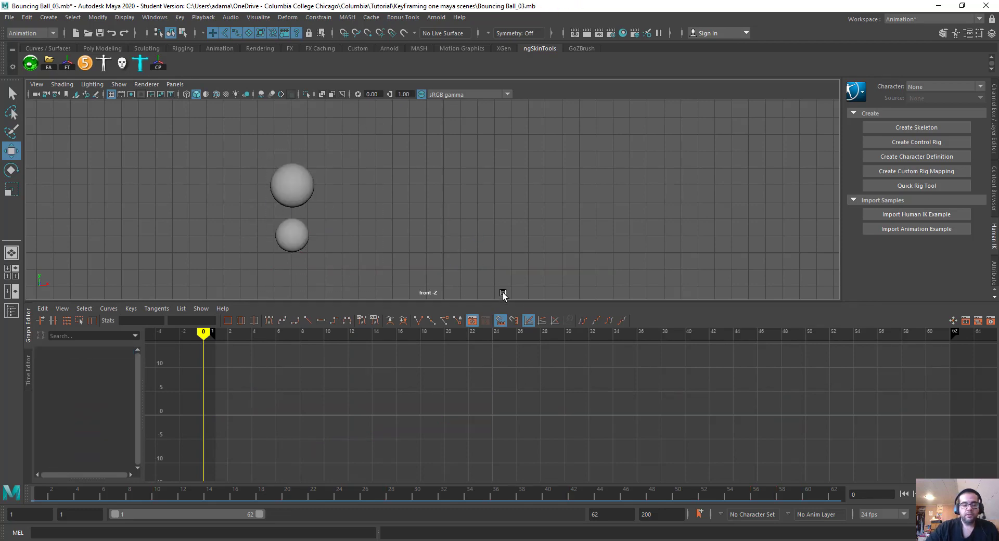
Step: Compare the animation curves of the larger and smaller spheres by selecting them separately and together
left_click(289, 171)
left_click(293, 253)
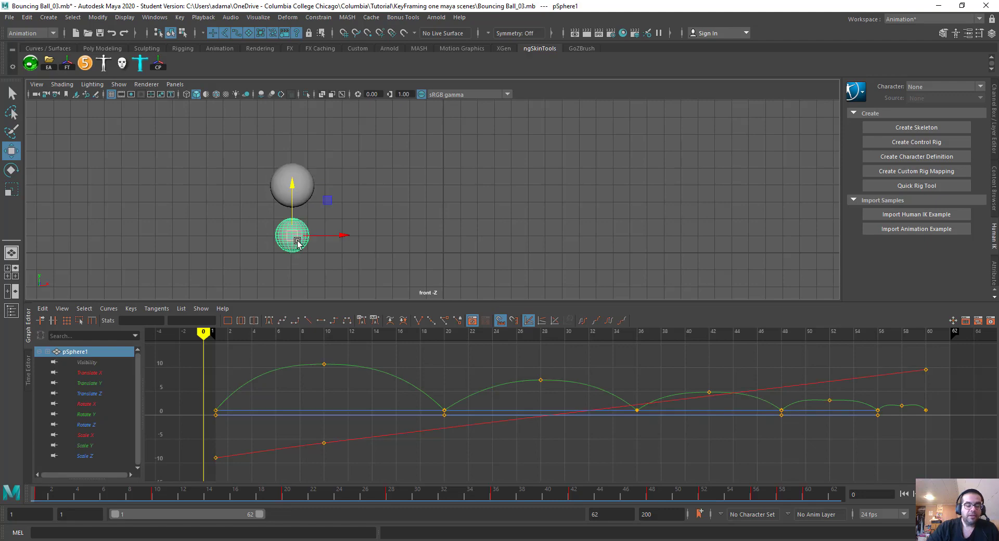
left_click(276, 176)
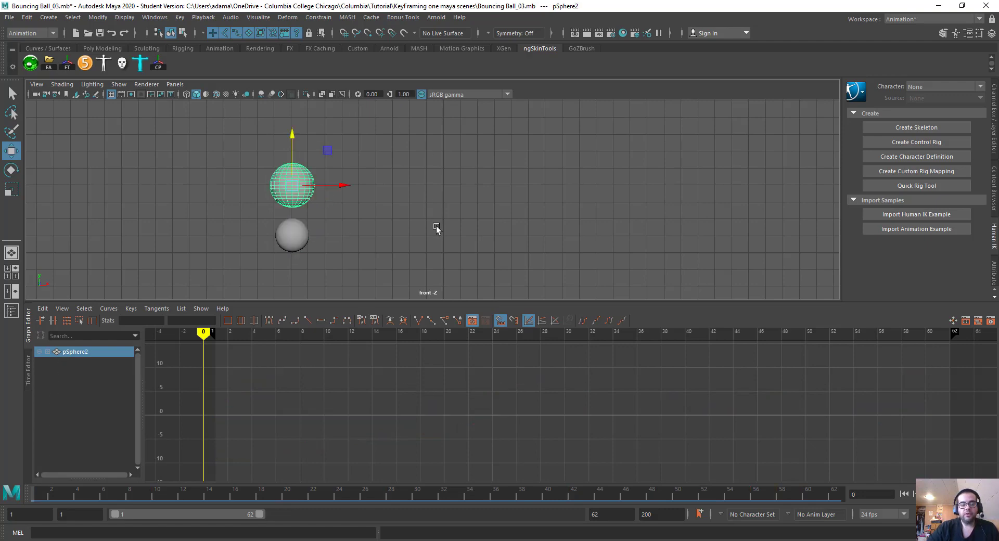
left_click_drag(231, 161, 314, 252)
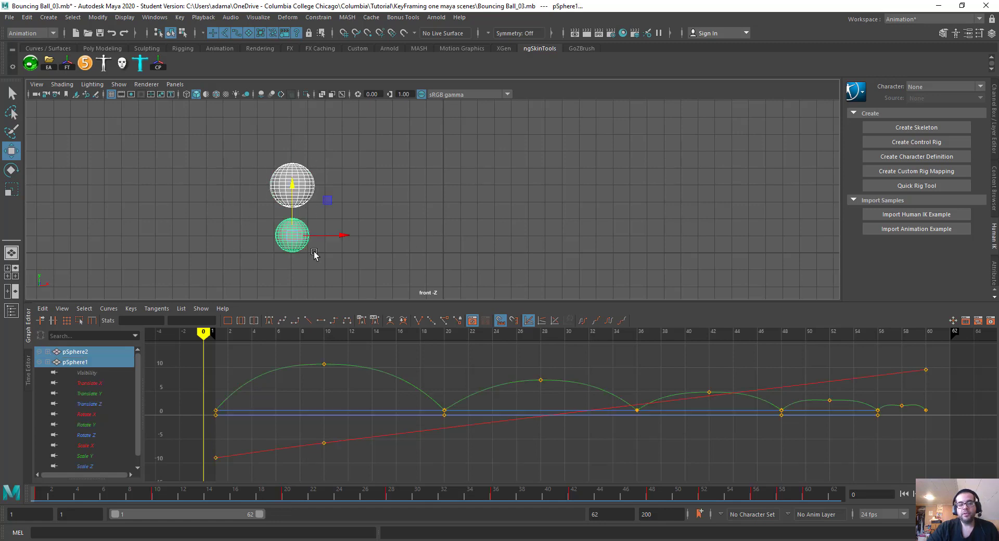
left_click(284, 162)
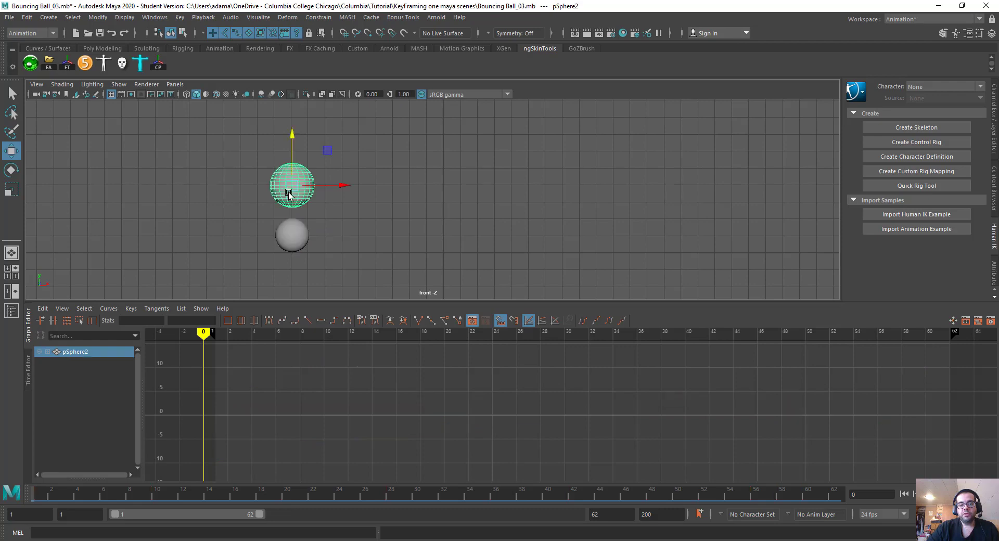
left_click(289, 243)
left_click(283, 199)
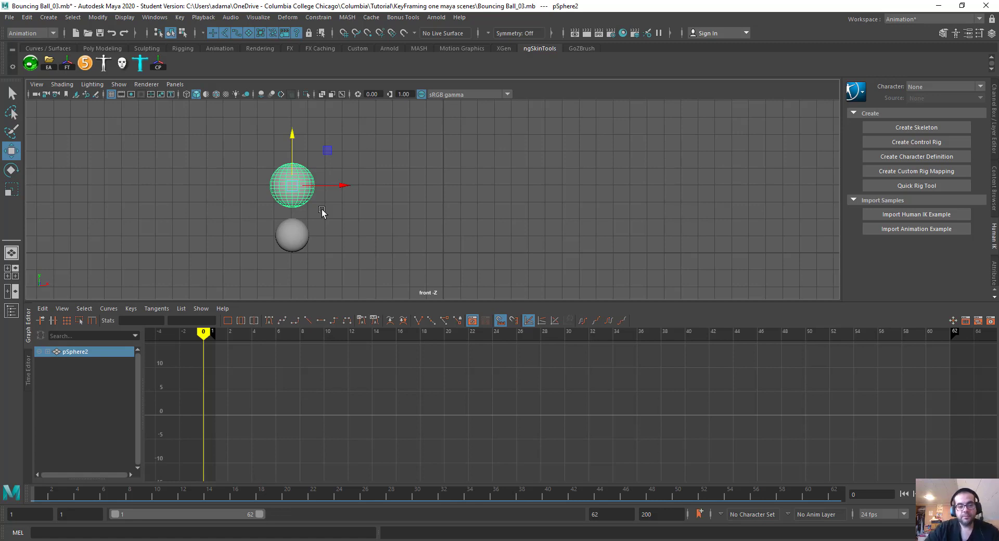
Step: Raise the first Translate Y key of the smaller sphere to about 10.109 at frame 1 and delete its key at frame 10
left_click(304, 234)
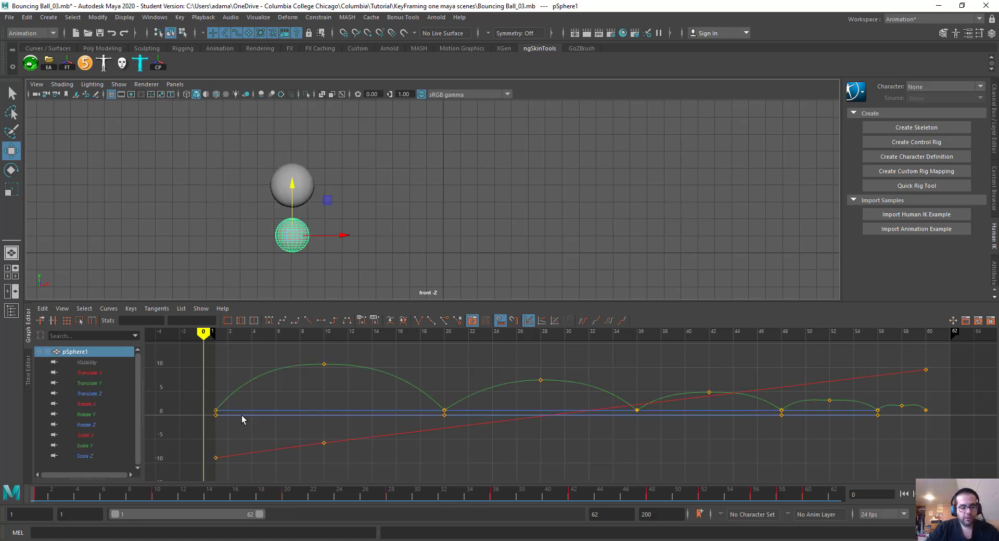
left_click(104, 383)
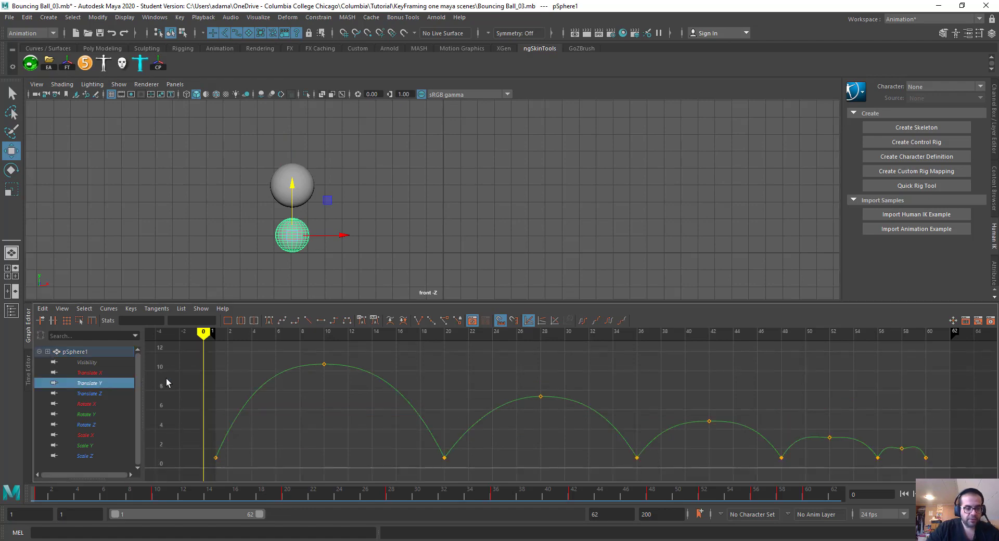
left_click_drag(199, 448, 224, 474)
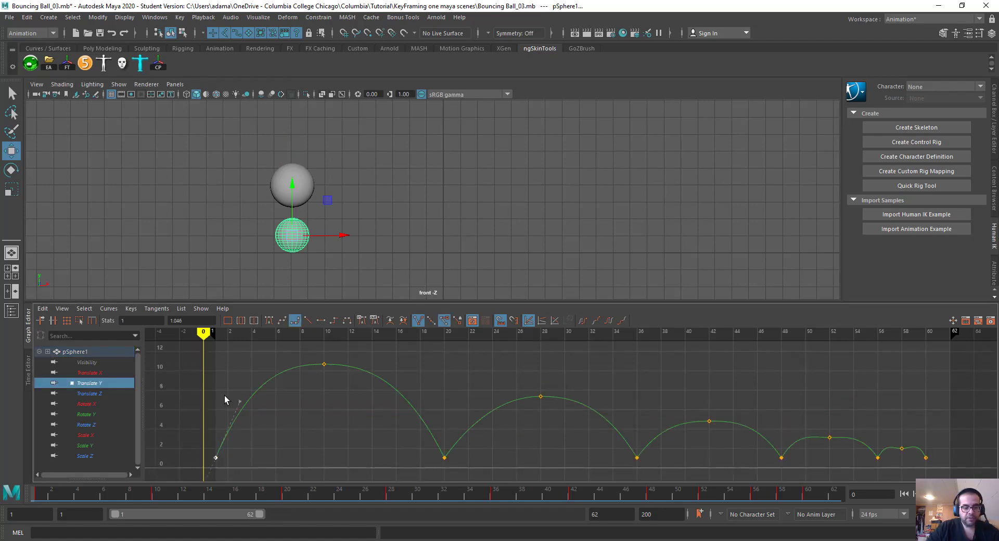
middle_click_drag(224, 396, 223, 383)
left_click_drag(224, 384, 243, 392)
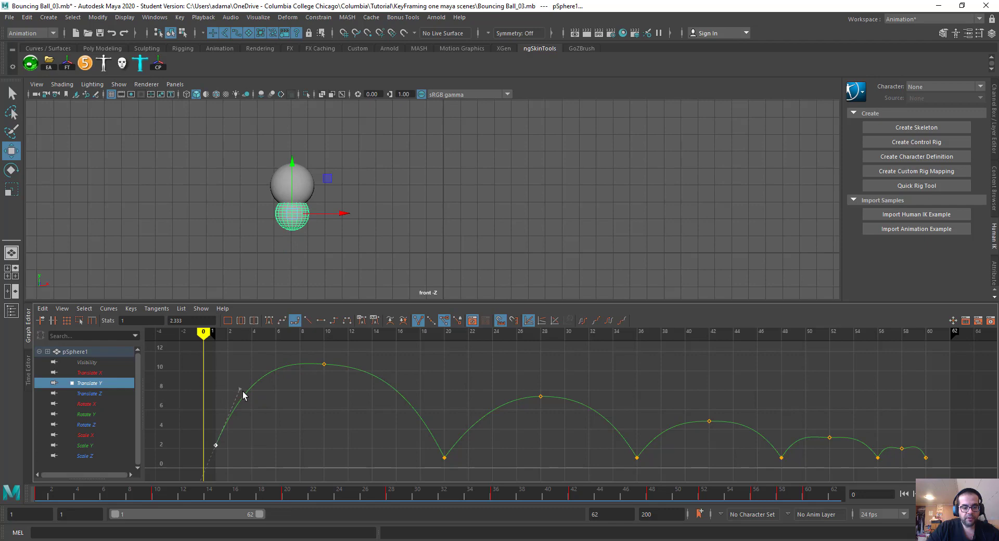
middle_click_drag(244, 393, 216, 326)
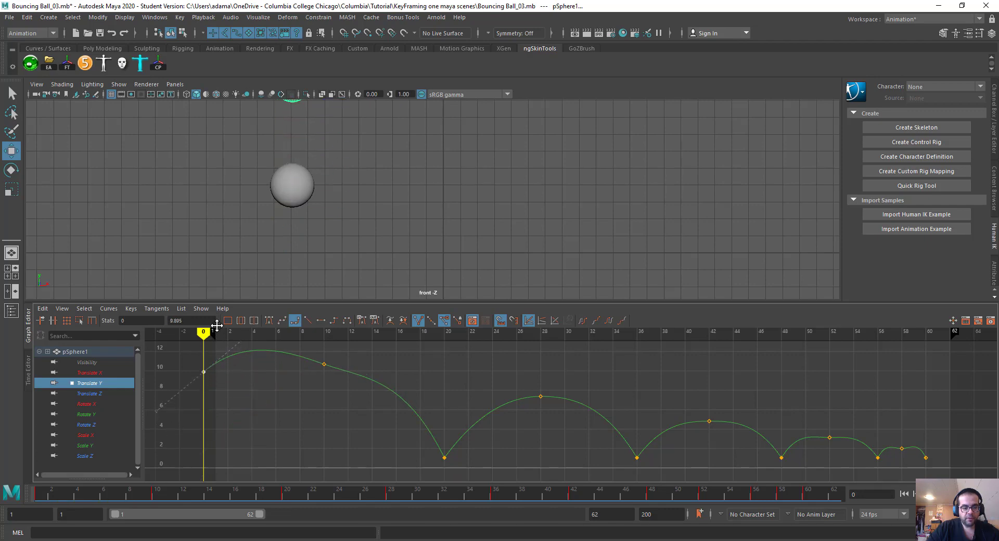
middle_click_drag(207, 370, 220, 368)
left_click_drag(318, 370, 332, 358)
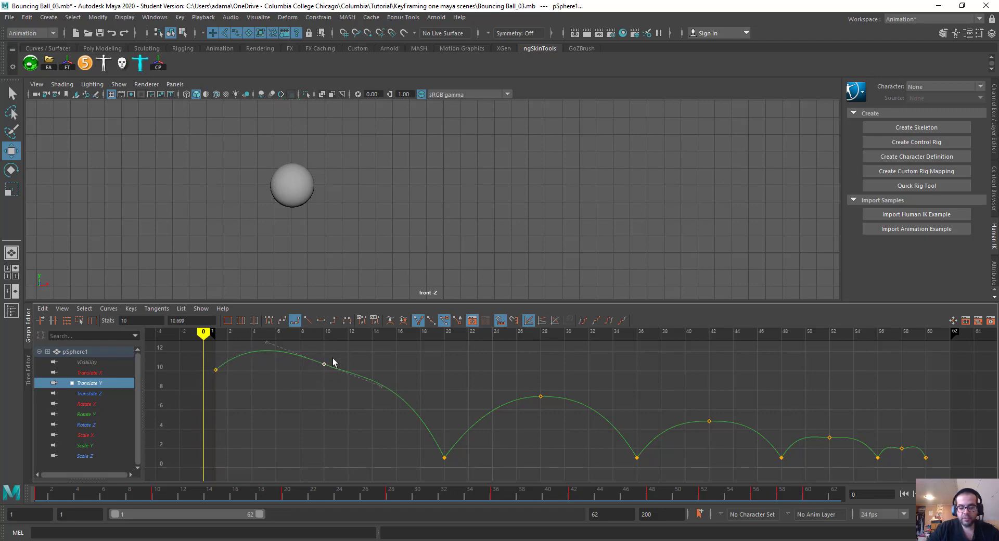
key("Delete")
Step: Shape the first fall by flattening the frame 20 key's incoming tangent and the frame 1 key's outgoing tangent
left_click_drag(436, 425, 474, 478)
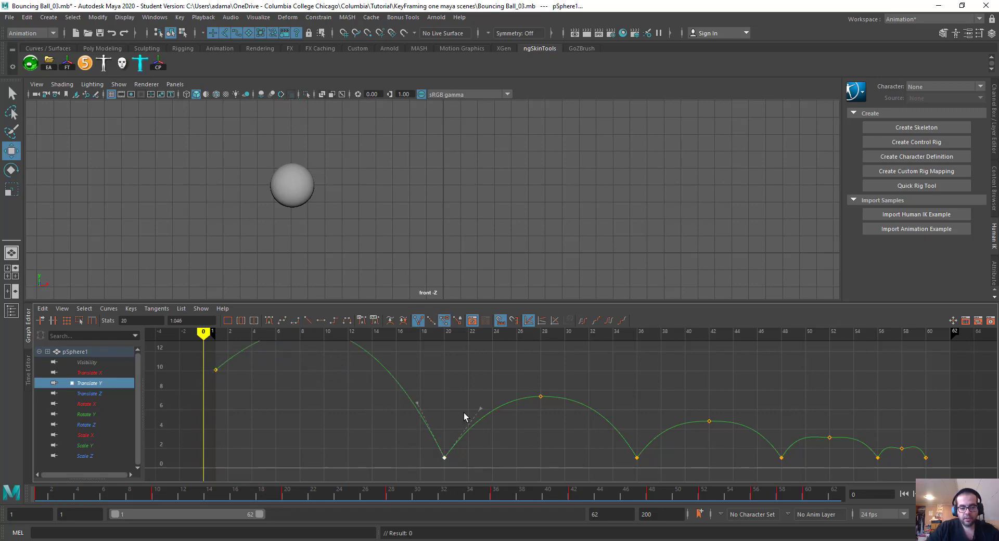
scroll(442, 412, "up", 2)
scroll(364, 416, "down", 4)
left_click(463, 385)
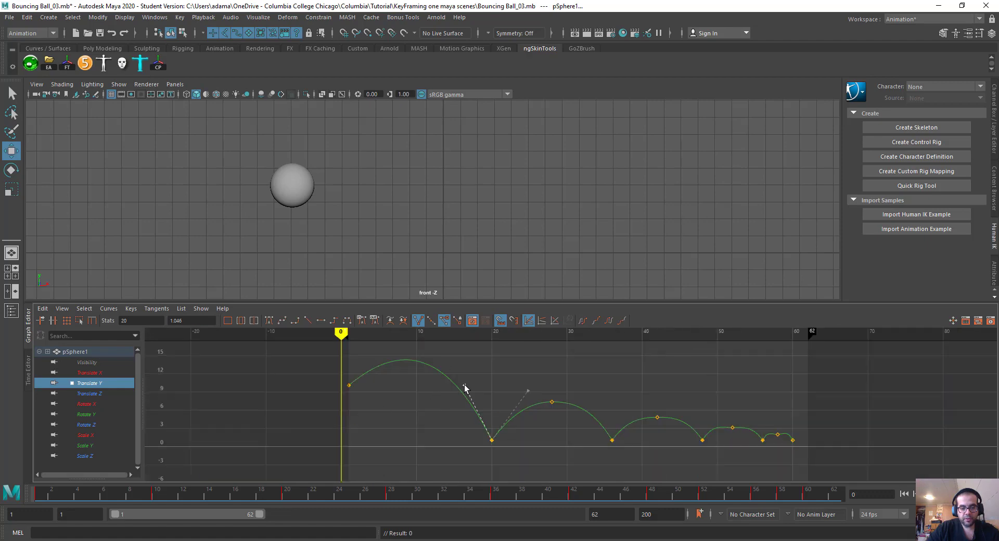
middle_click_drag(464, 383, 433, 397)
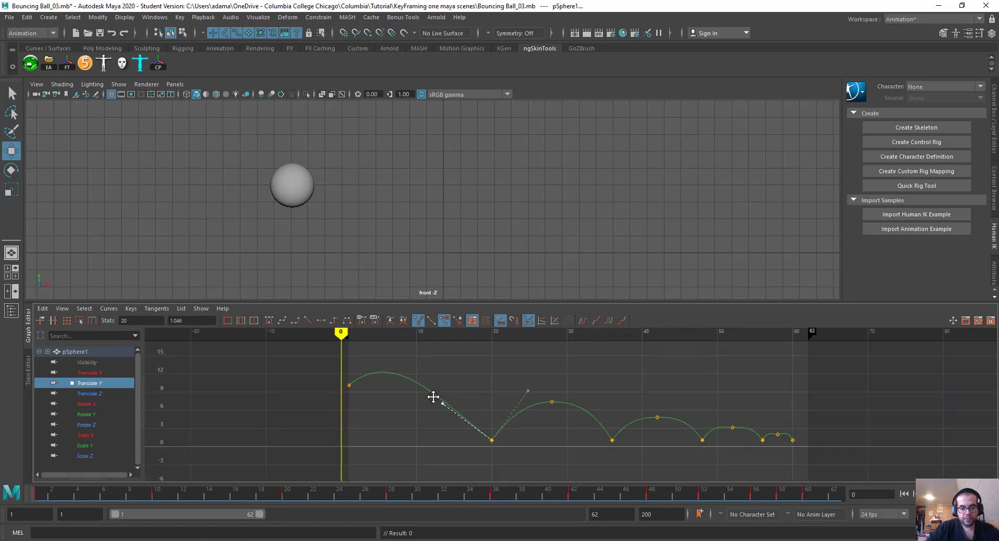
left_click(349, 385)
left_click(392, 350)
middle_click_drag(410, 354, 433, 377)
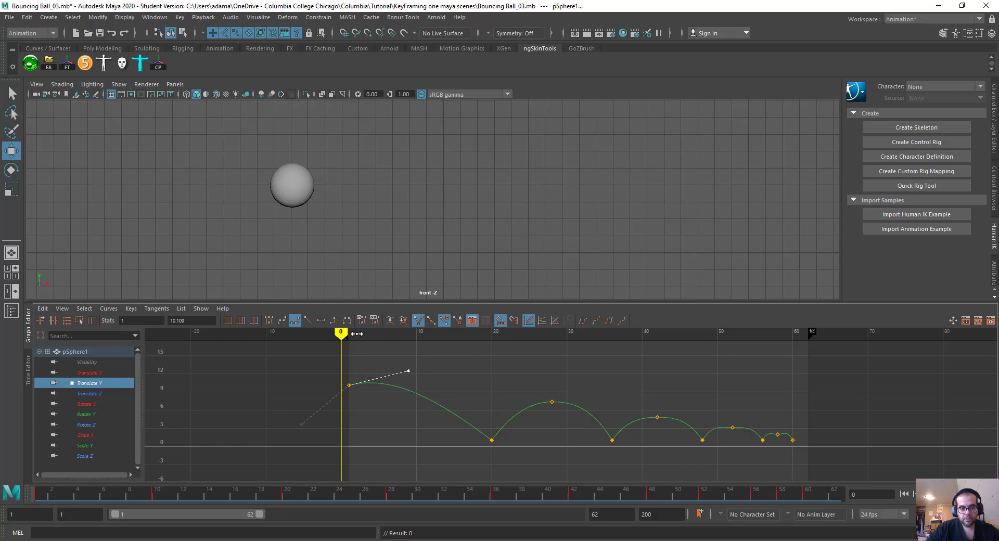
Step: Play the bounce animation from frame 1 to review the smaller sphere's initial fall
left_click_drag(344, 334, 348, 334)
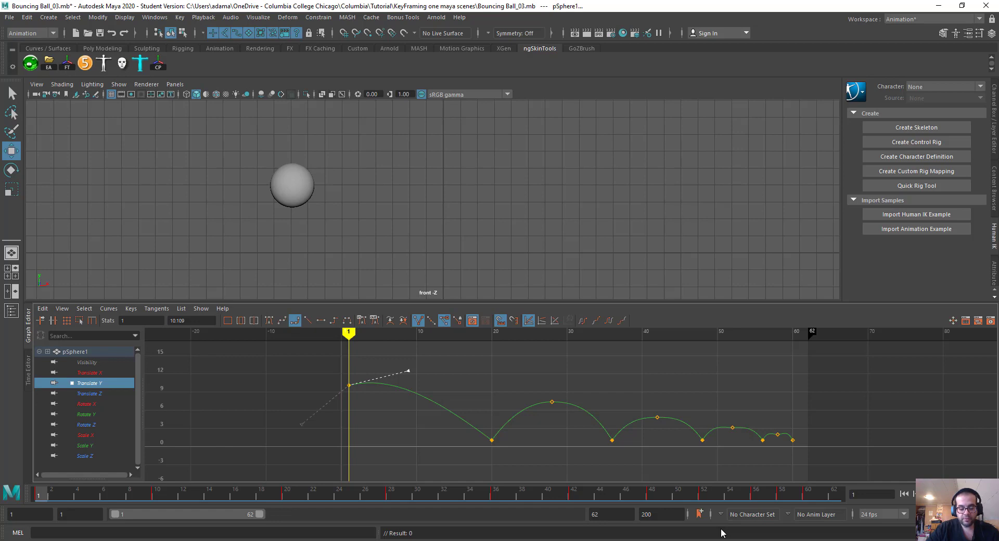
key("alt+period")
key("alt+comma")
key("alt+v")
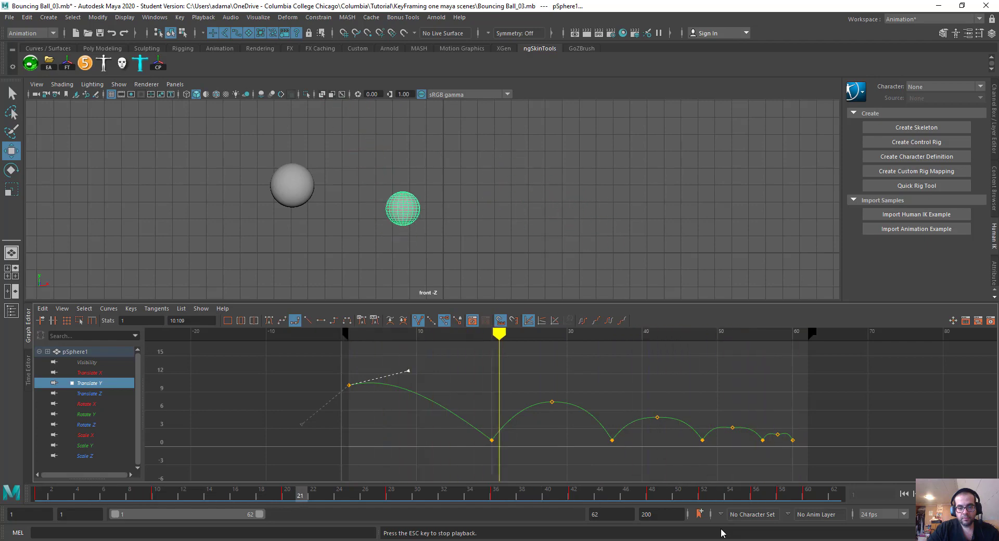
key("alt+v")
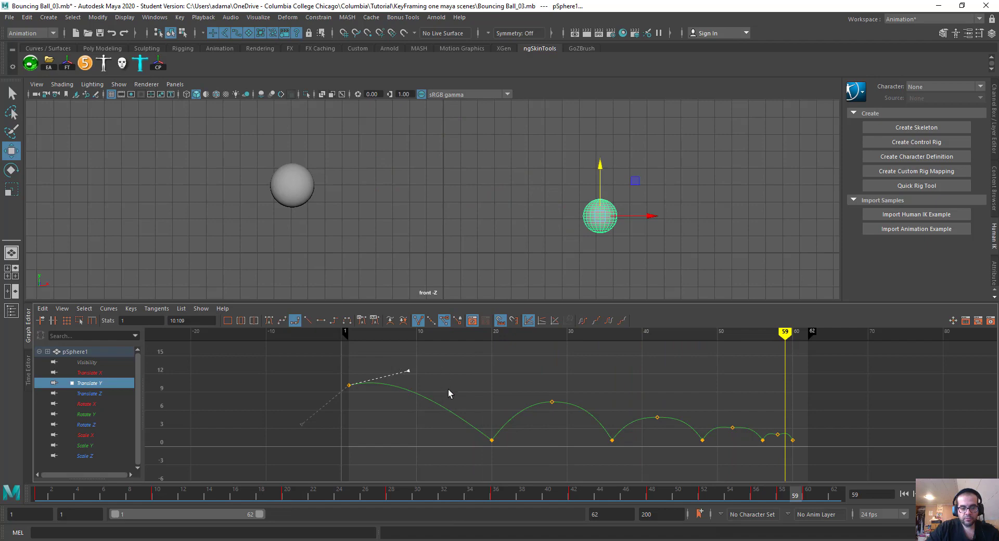
Step: Refine the incoming tangent of the frame 20 key and move the first Translate Y key to frame 2 at about 10.71
middle_click_drag(448, 390, 451, 393)
left_click_drag(462, 415, 512, 461)
left_click_drag(435, 392, 473, 445)
middle_click_drag(473, 445, 478, 429)
left_click_drag(323, 363, 370, 412)
middle_click_drag(342, 384, 349, 379)
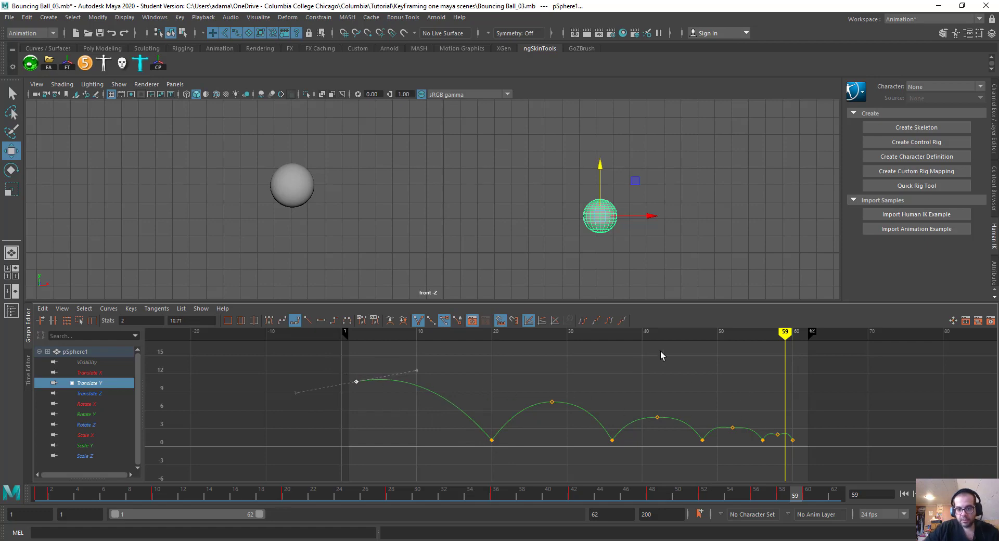
Step: Raise the last two bounce-peak keys at frames 52 and 58 slightly, bringing the frame 52 key to about 3.477
left_click_drag(722, 398, 793, 446)
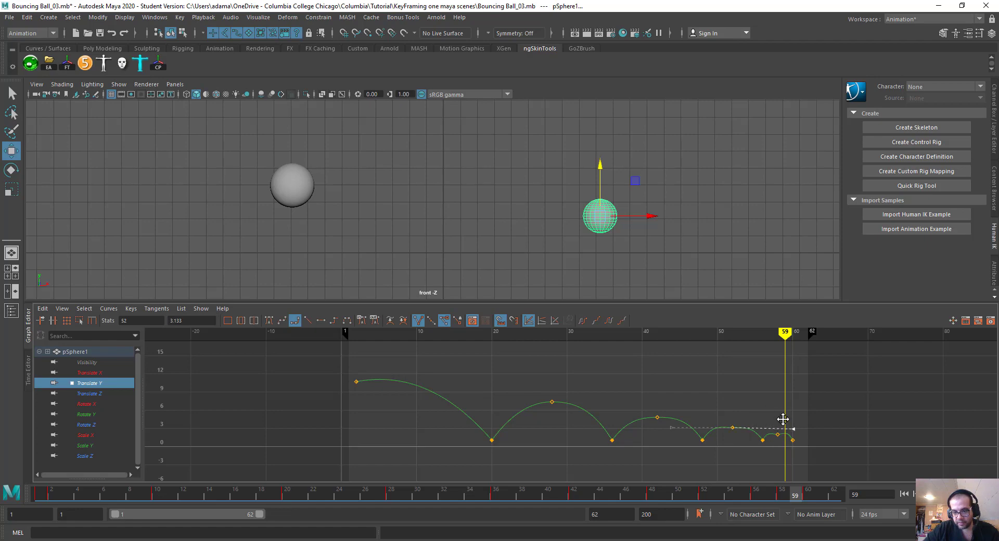
left_click(777, 435)
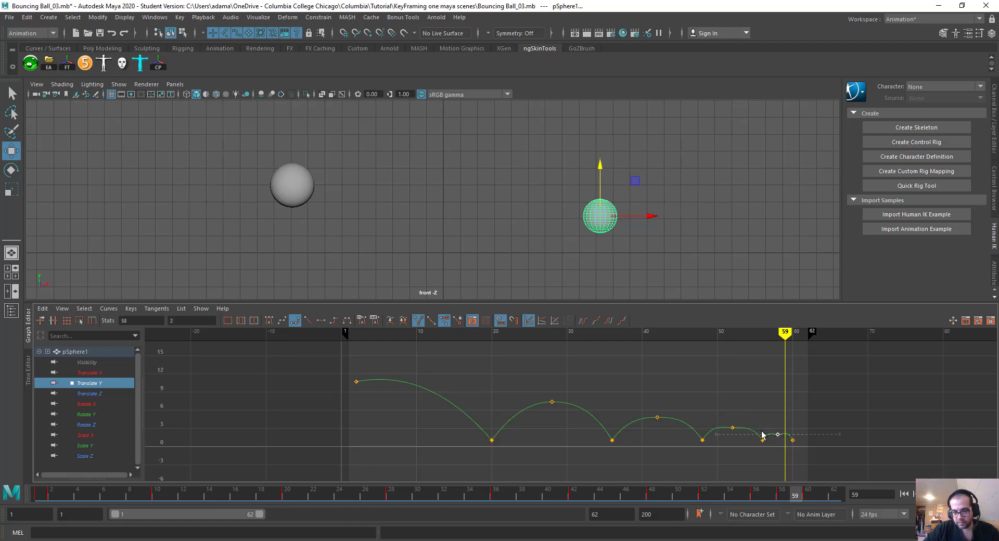
left_click(732, 427)
middle_click_drag(747, 403, 748, 401)
Step: Play the animation to review the adjusted final bounces of the smaller sphere
key("alt+v")
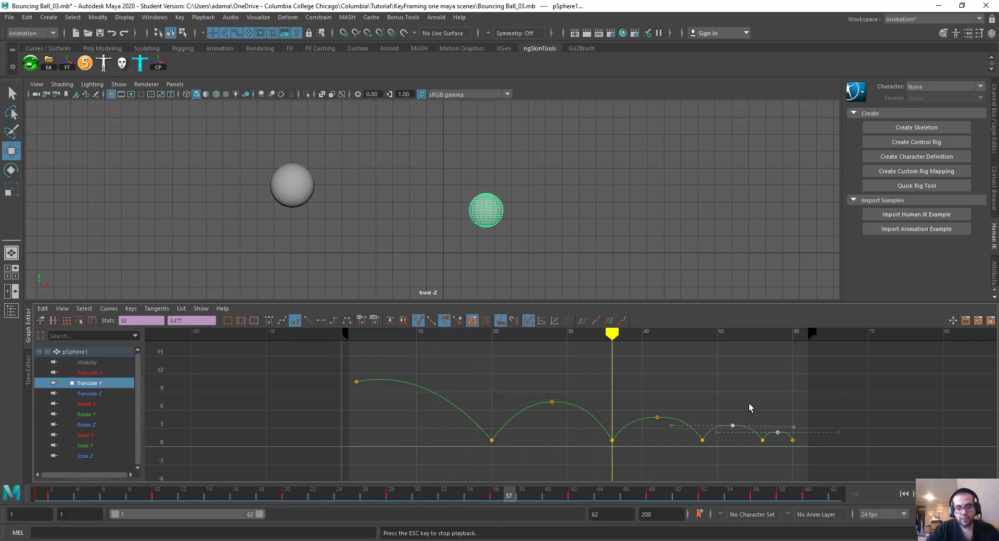
key("alt+v")
scroll(364, 263, "down", 3)
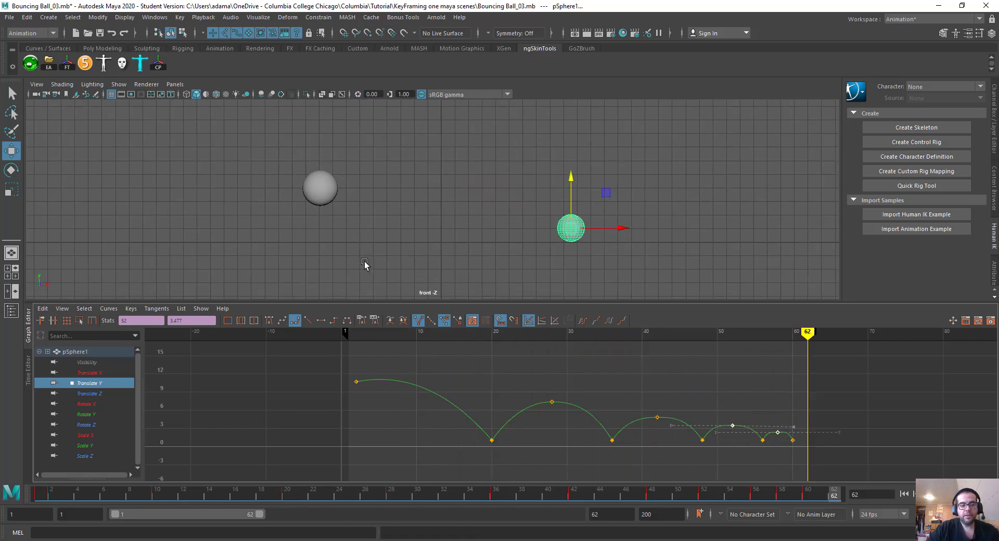
mouse_move(78, 498)
left_mouse_down()
mouse_move(71, 516)
mouse_move(26, 509)
mouse_move(49, 501)
left_mouse_up()
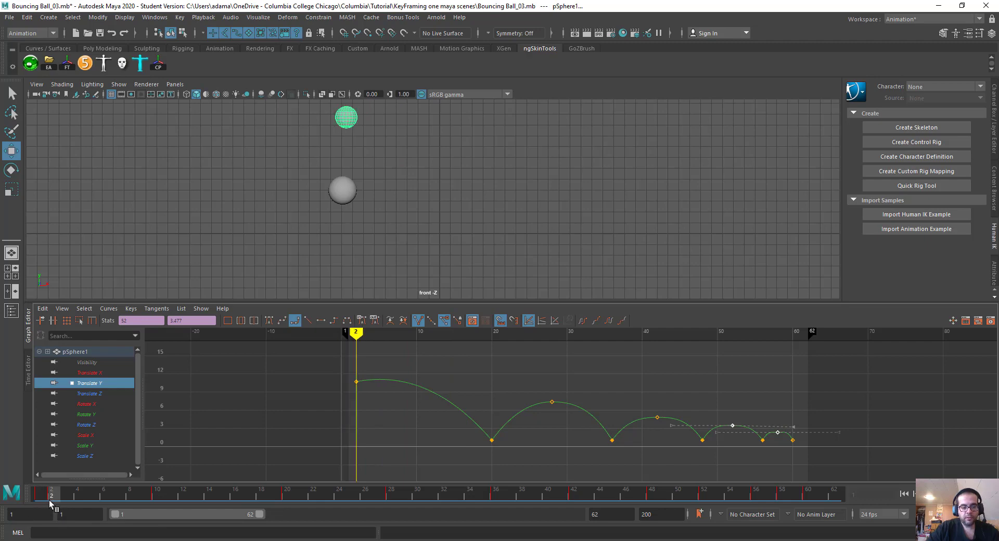
right_click(49, 500)
left_click(72, 334)
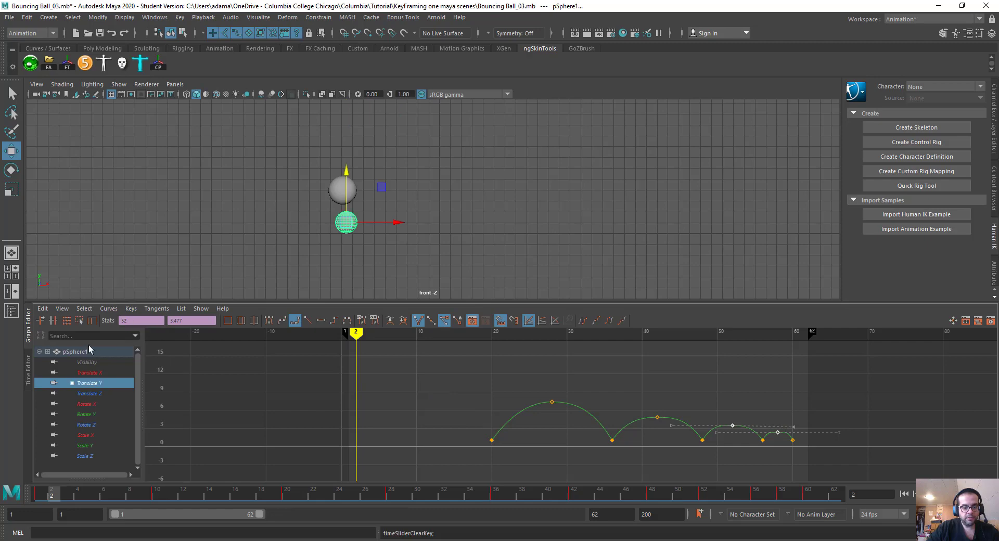
key("ctrl+z")
left_click(47, 501)
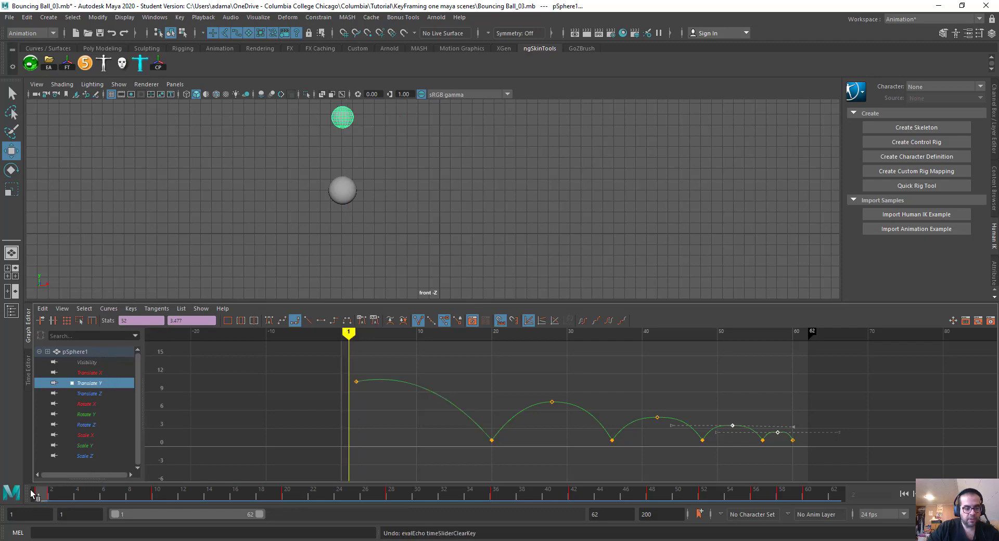
Step: Delete all keys on the smaller sphere's channels from Translate Z through Scale Z
left_click(92, 393)
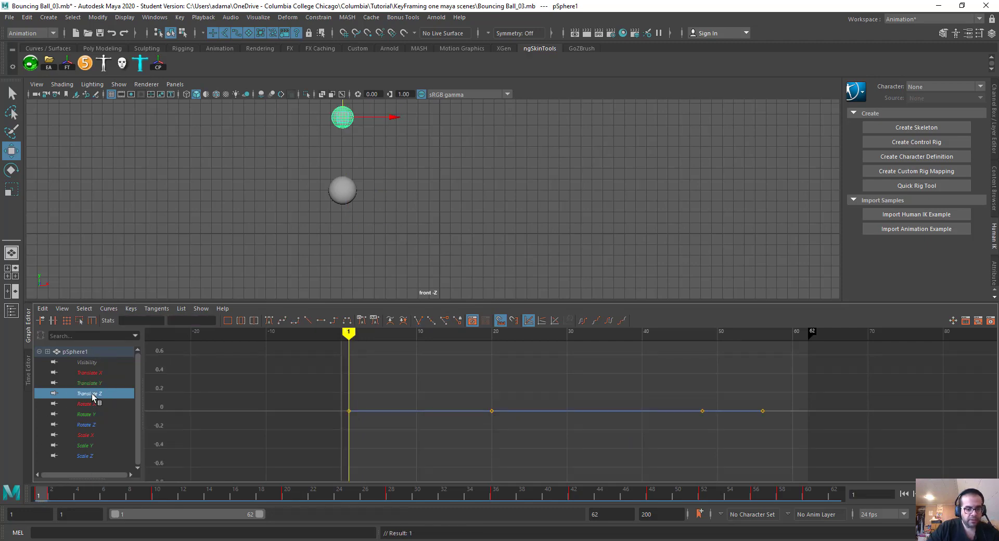
left_click(86, 456, "shift")
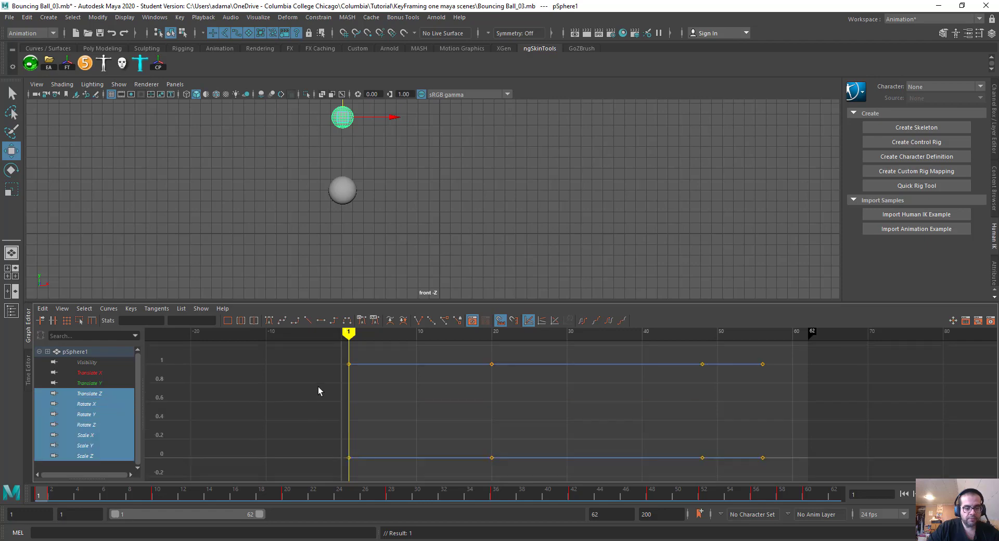
key("a")
left_click_drag(343, 358, 754, 470)
key("Delete")
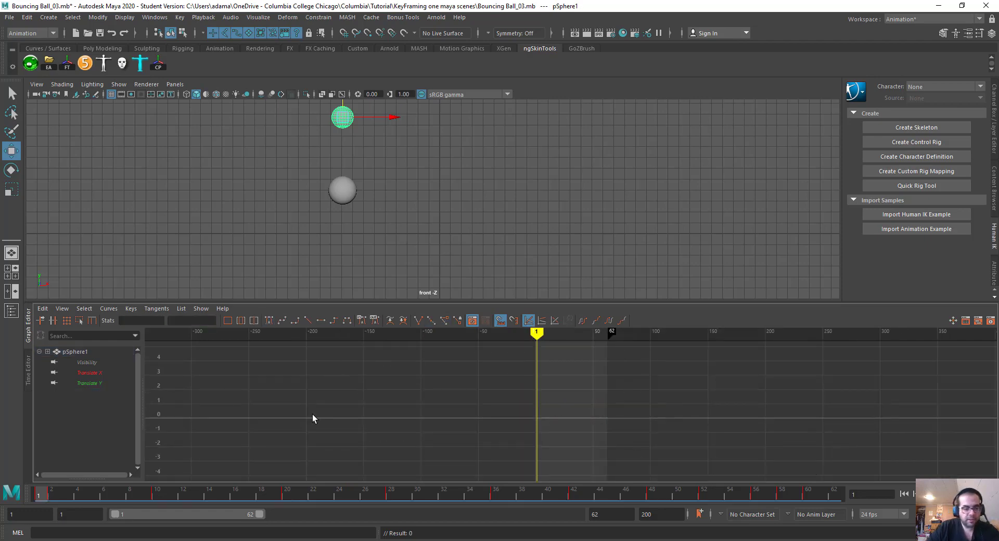
left_click(83, 375)
left_click_drag(495, 355, 637, 487)
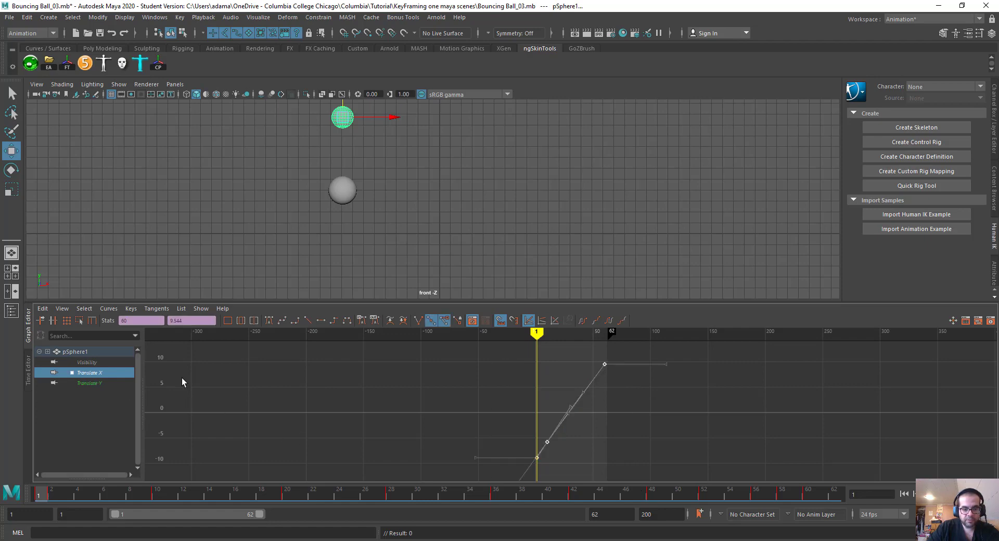
scroll(564, 456, "up", 3)
left_click_drag(516, 455, 558, 475)
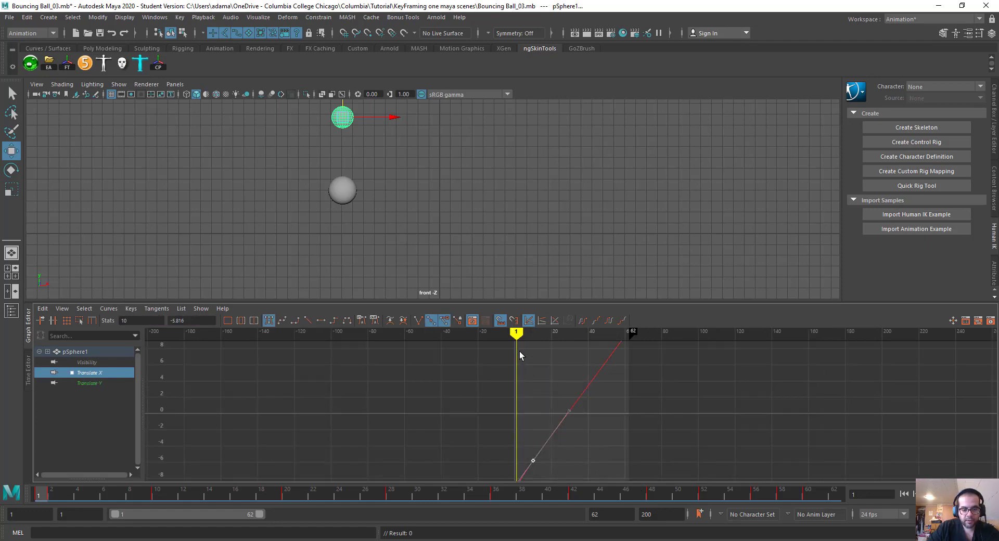
mouse_move(45, 498)
left_mouse_down()
mouse_move(180, 489)
mouse_move(52, 494)
left_mouse_up()
right_click(52, 494)
left_click(75, 385)
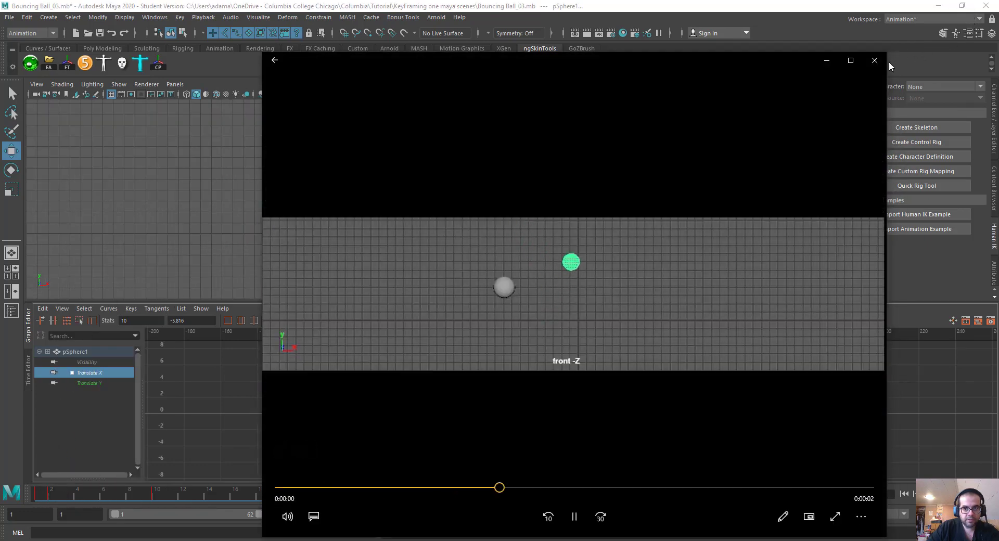
left_click(874, 60)
Step: Delete the smaller sphere's key at frame 2 and return to frame 1
left_click(52, 491)
right_click(52, 491)
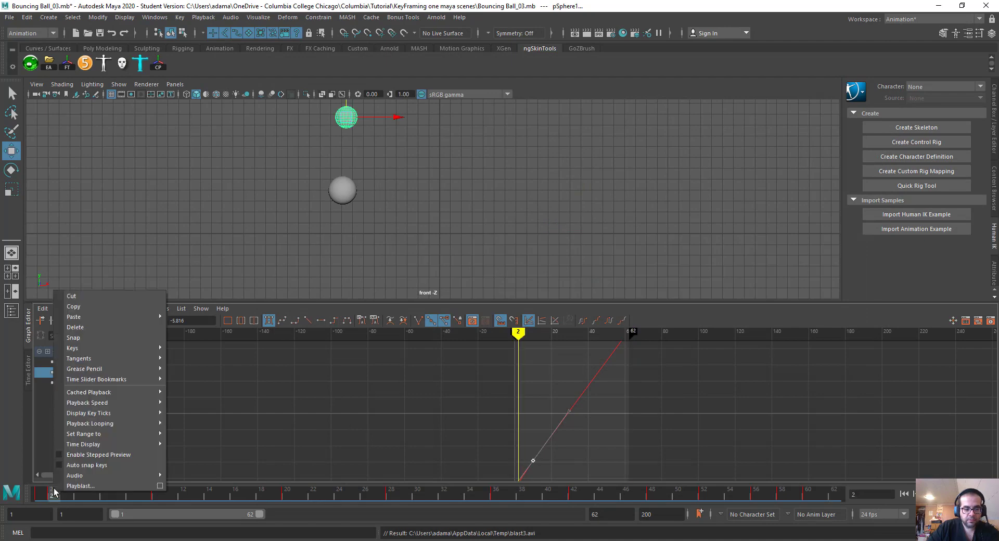
left_click(82, 327)
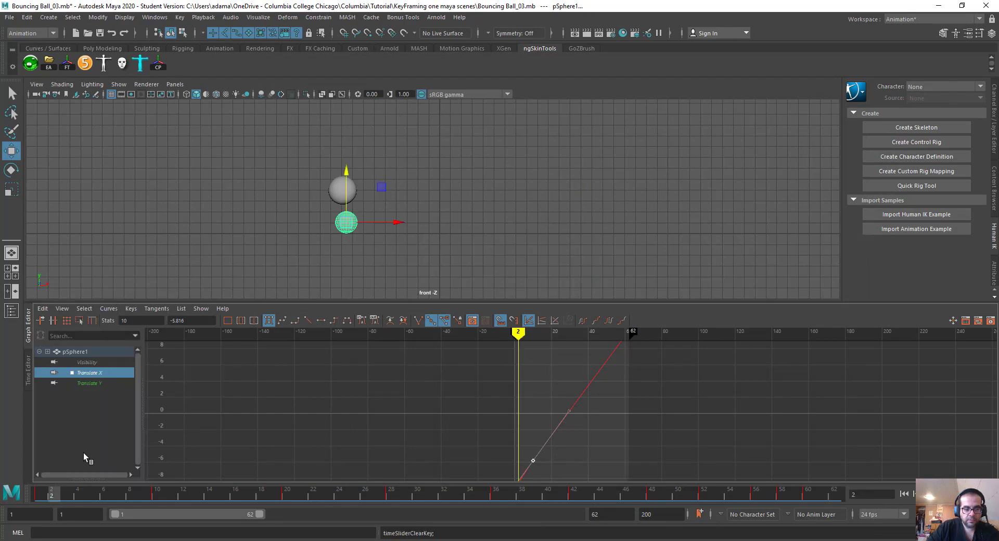
left_click(41, 494)
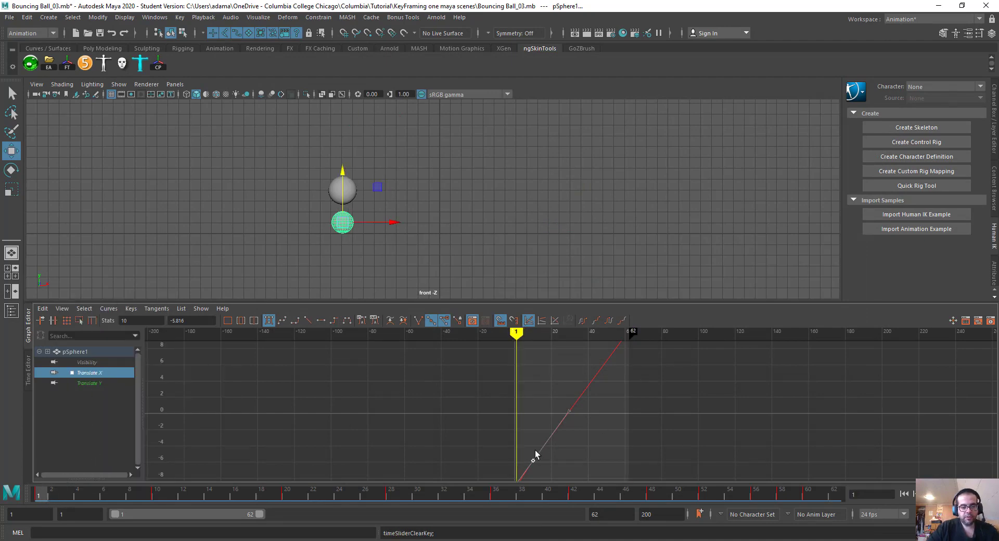
Step: Raise the smaller sphere at frame 1 to key its Translate Y at about 7.4
left_click(84, 383)
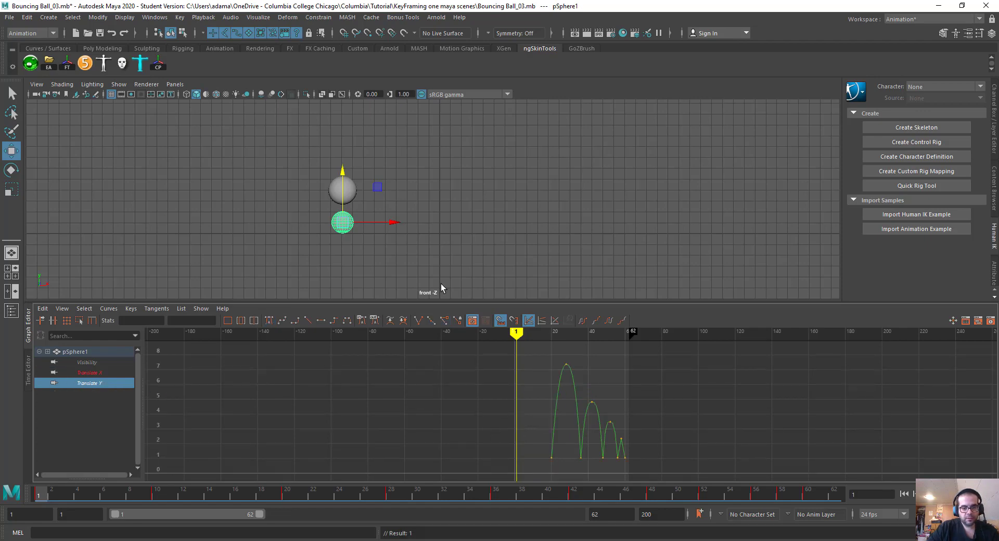
left_click_drag(341, 172, 345, 103)
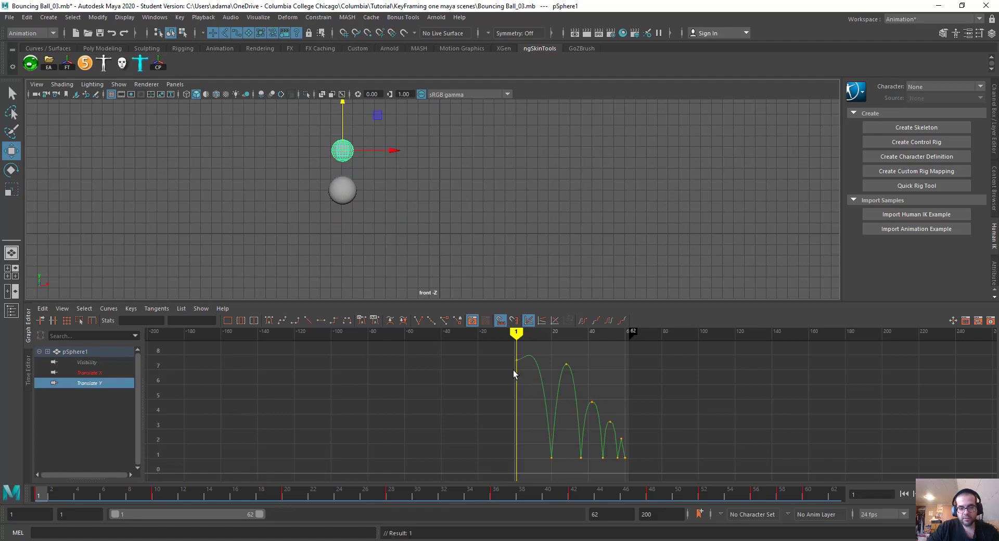
left_click_drag(499, 353, 532, 376)
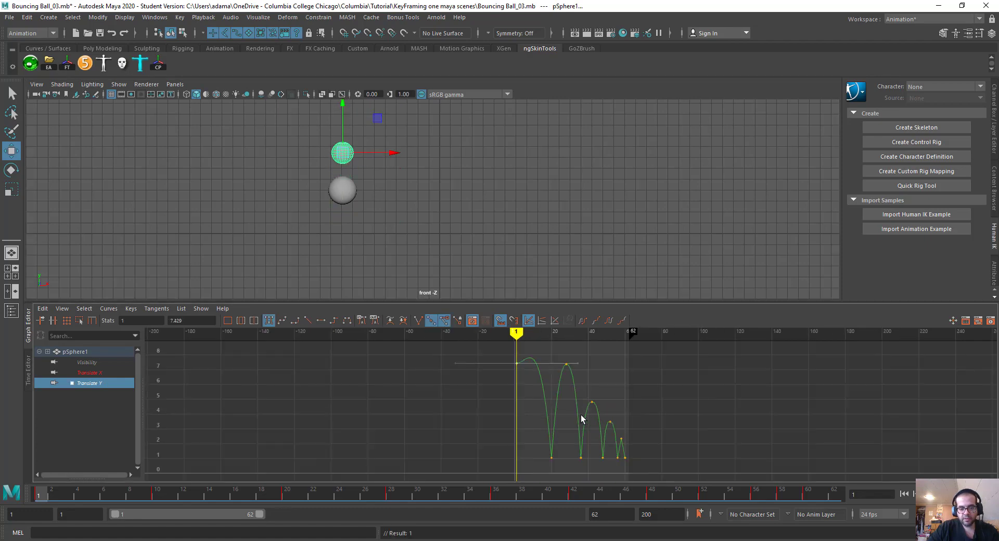
Step: Reshape the incoming tangent of the frame 20 Translate Y key for the initial fall and play the animation to check it
left_click_drag(555, 443, 556, 463)
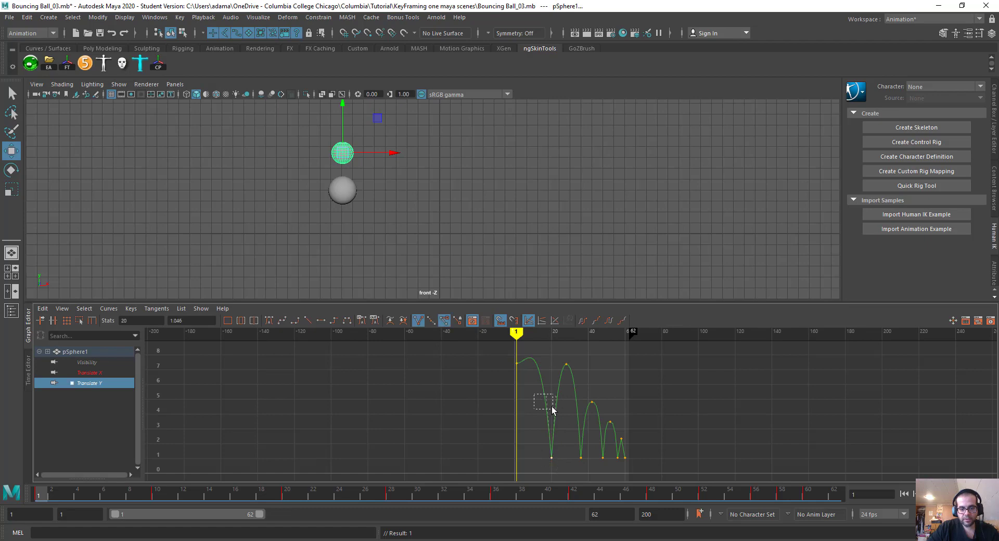
middle_click_drag(537, 401, 535, 402)
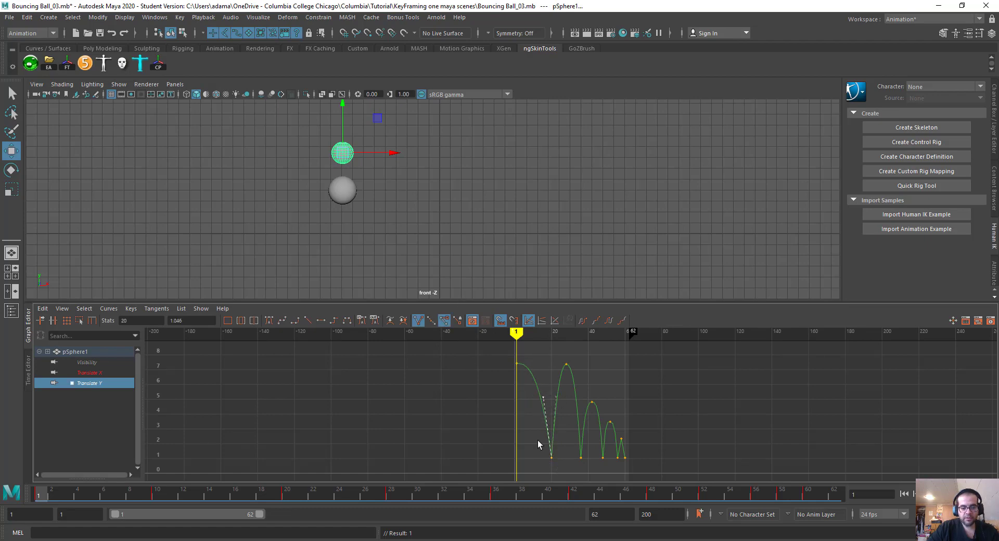
key("alt+v")
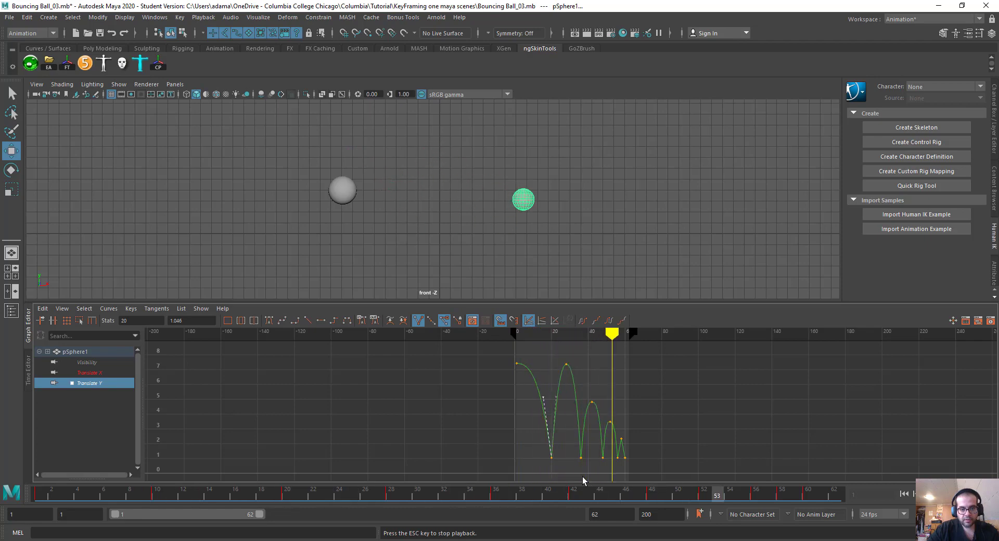
key("Escape")
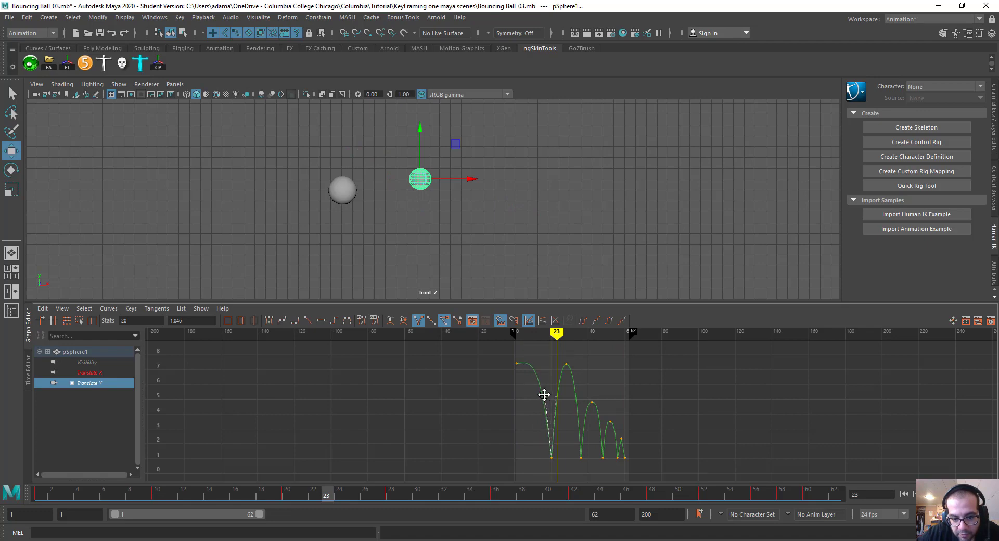
Step: Tilt the outgoing tangent of the frame 1 Translate Y key downward and play back the fall
left_click(517, 363)
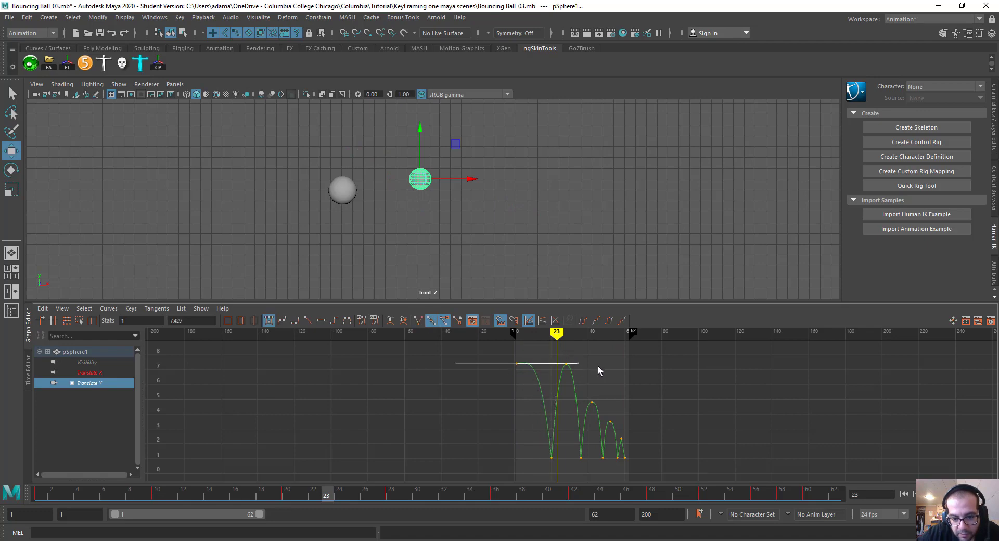
middle_click_drag(597, 366, 607, 384)
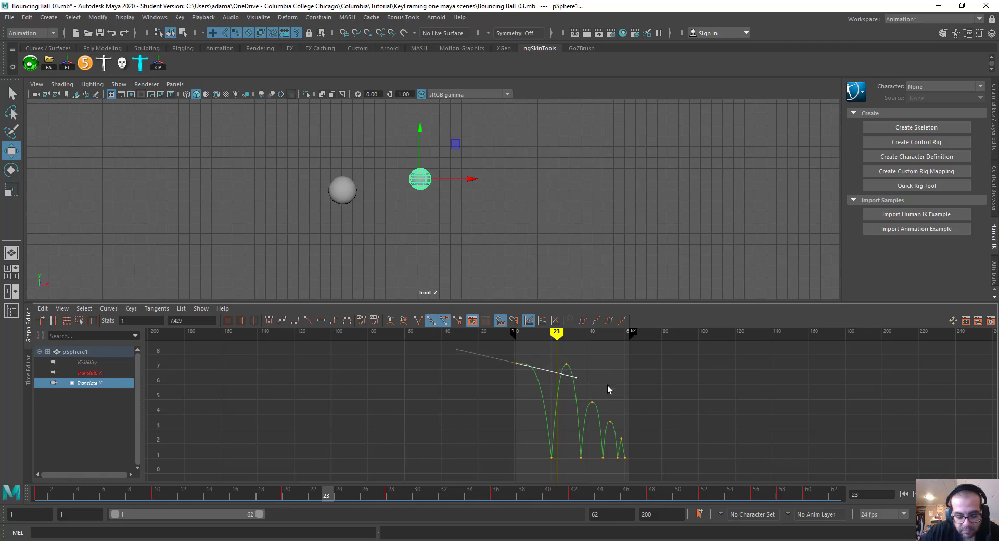
key("alt+v")
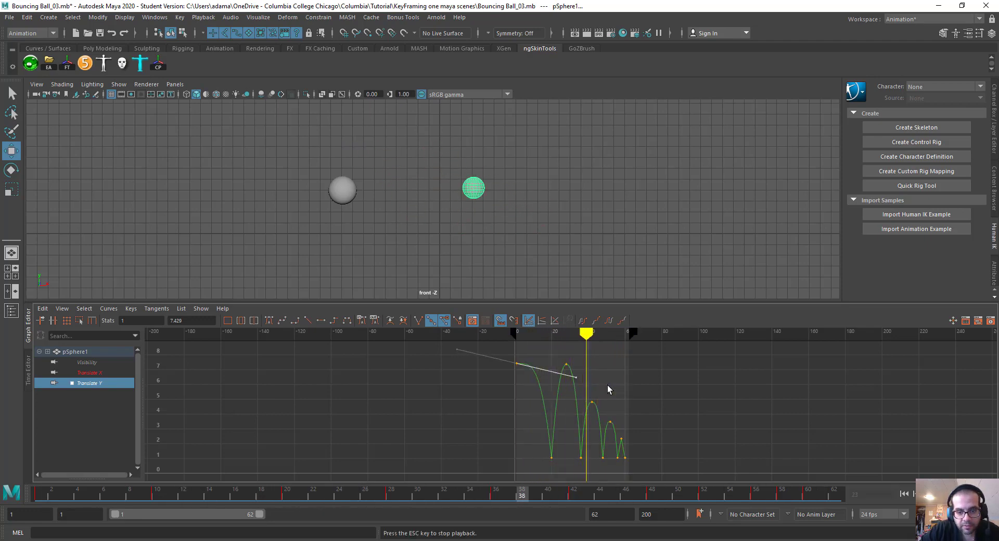
key("Escape")
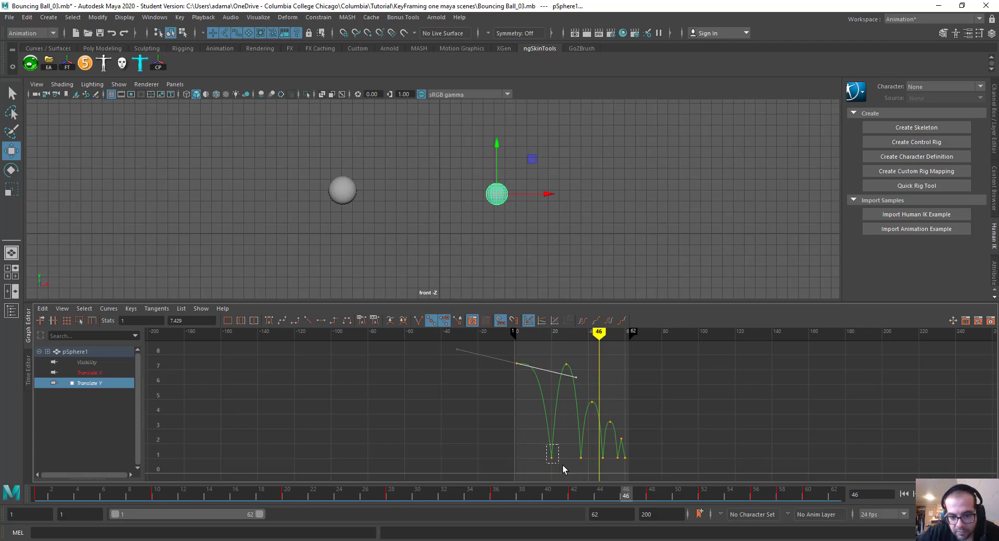
Step: Angle the frame 20 key's incoming tangent further outward to straighten the first fall, replaying the animation from frame 1
left_click_drag(563, 465, 563, 465)
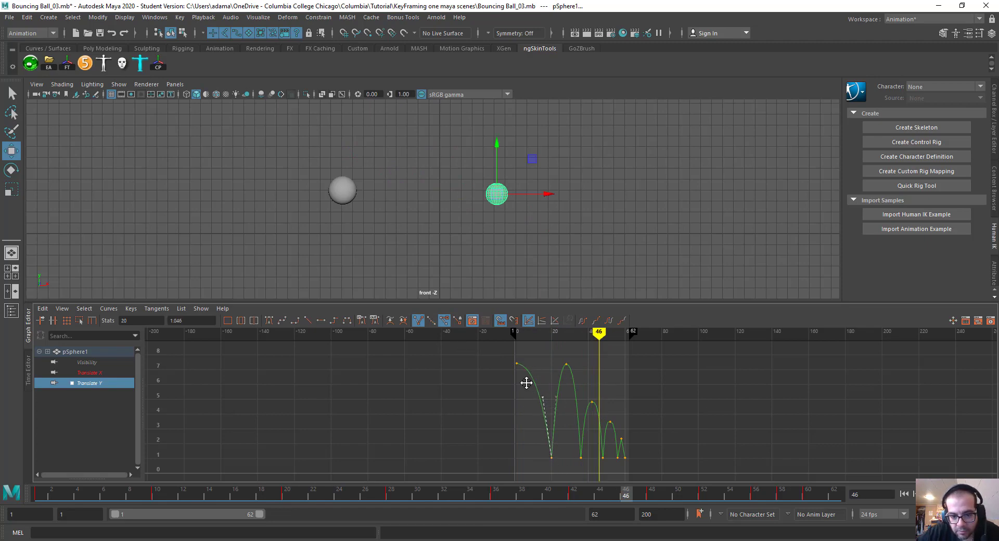
key("alt+v")
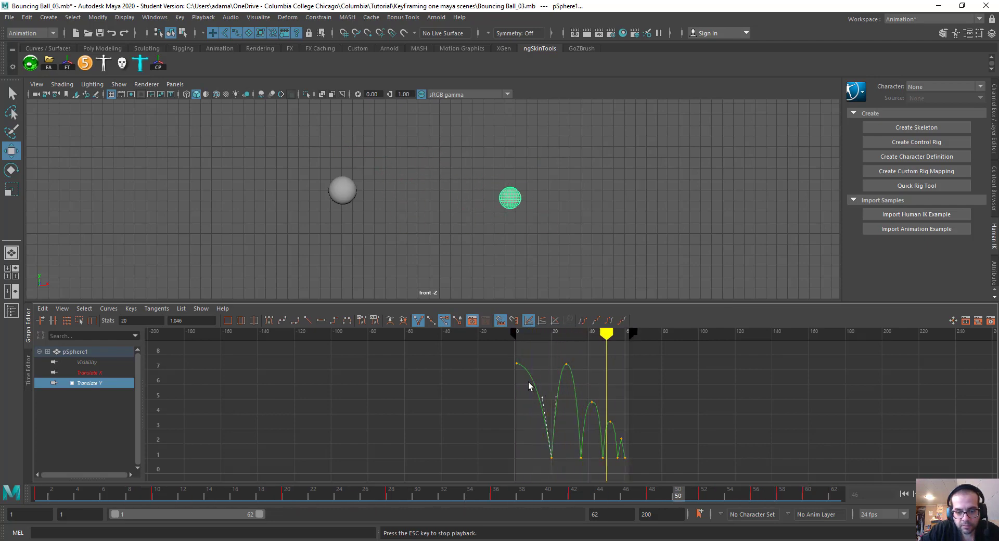
key("Escape")
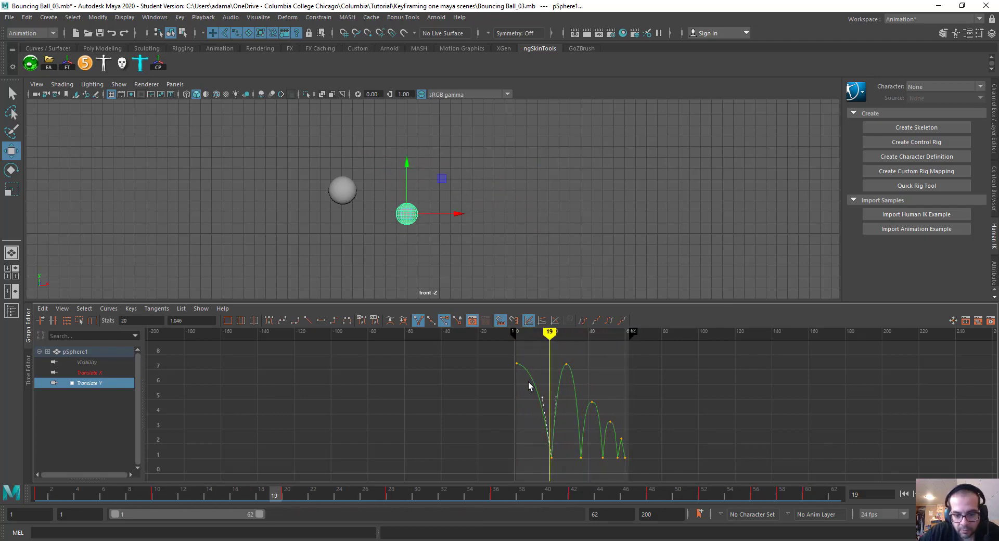
middle_click_drag(526, 411, 522, 411)
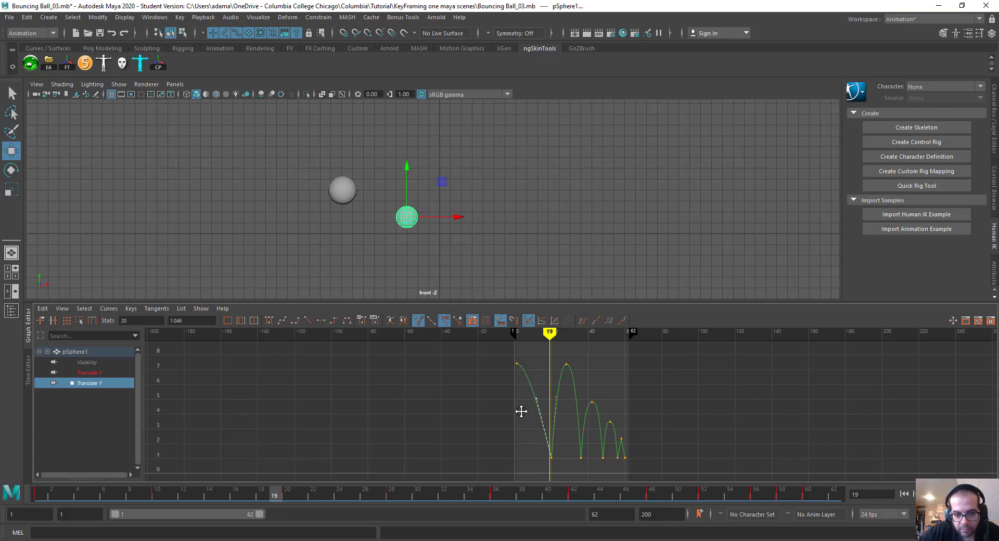
left_click_drag(549, 333, 516, 332)
key("alt+v")
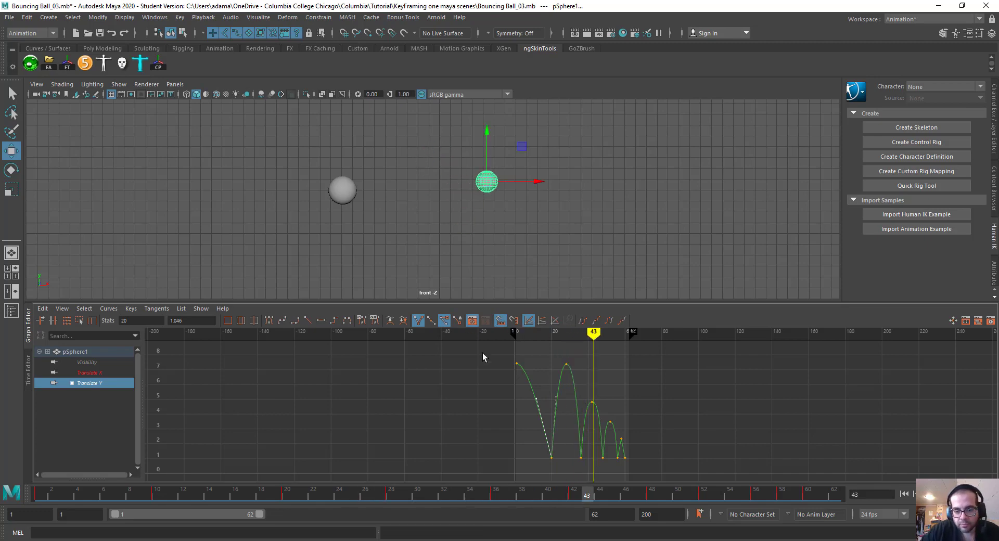
Step: Lower the frame 1 key and all bounce-peak keys together, bringing the frame 58 key to about 1.921, and review the playback
left_click_drag(612, 416, 659, 445)
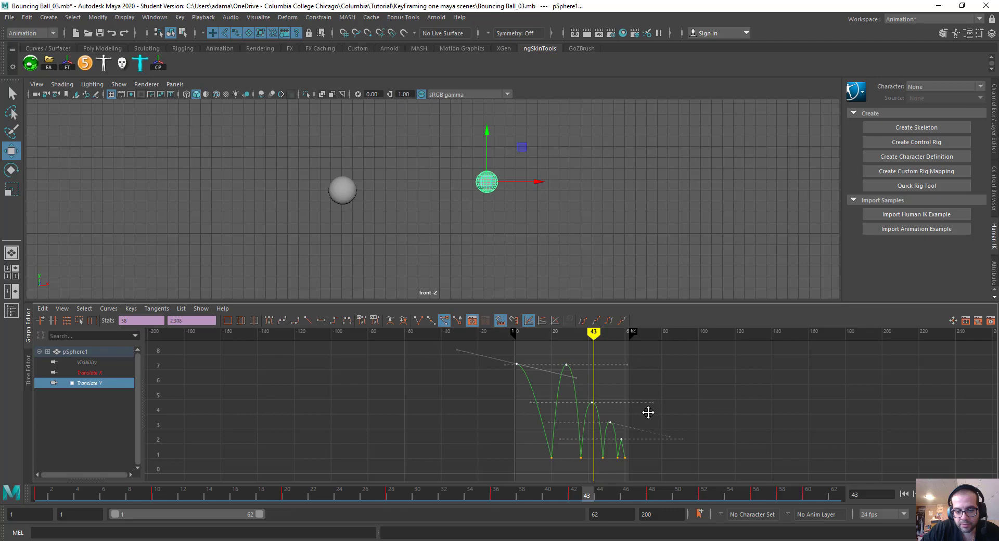
middle_click_drag(648, 412, 648, 418)
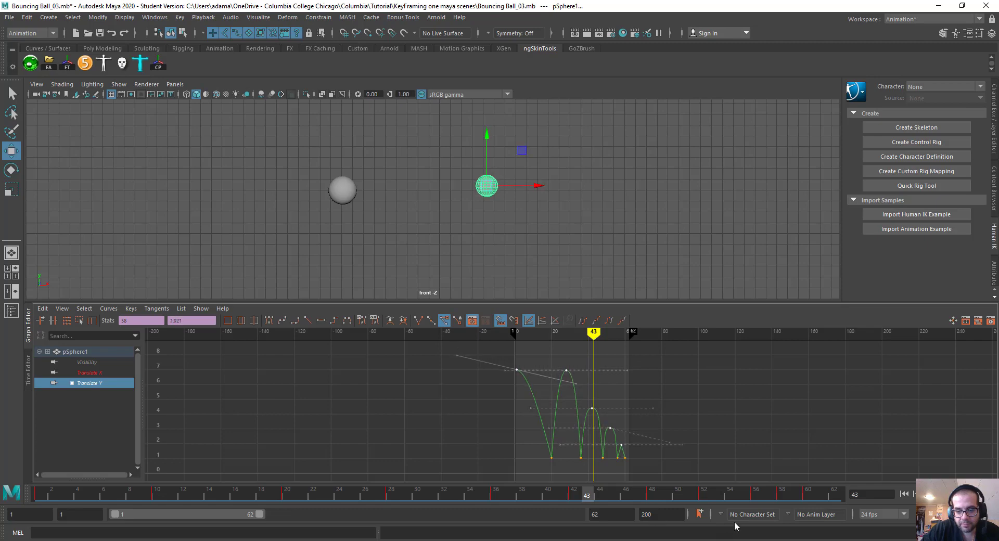
key("alt+v")
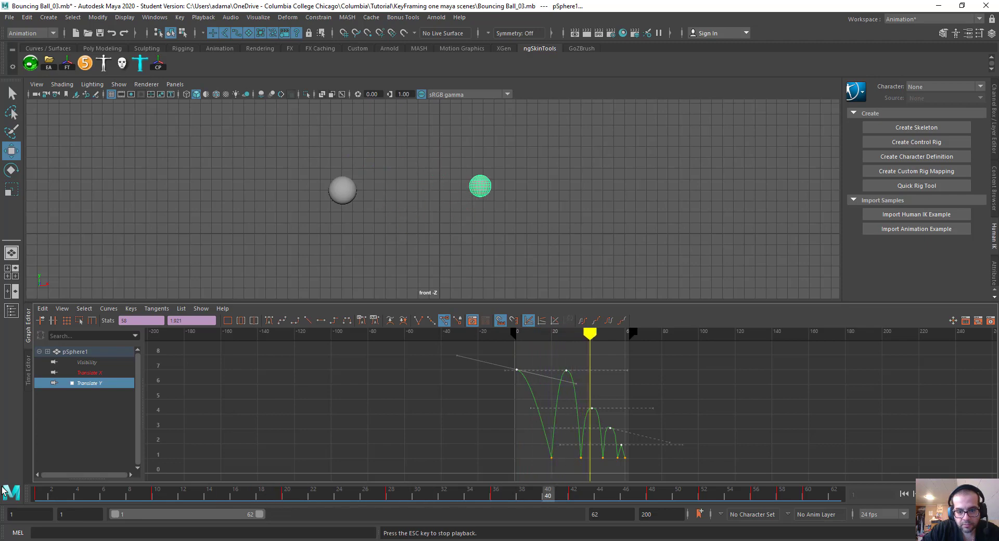
key("Escape")
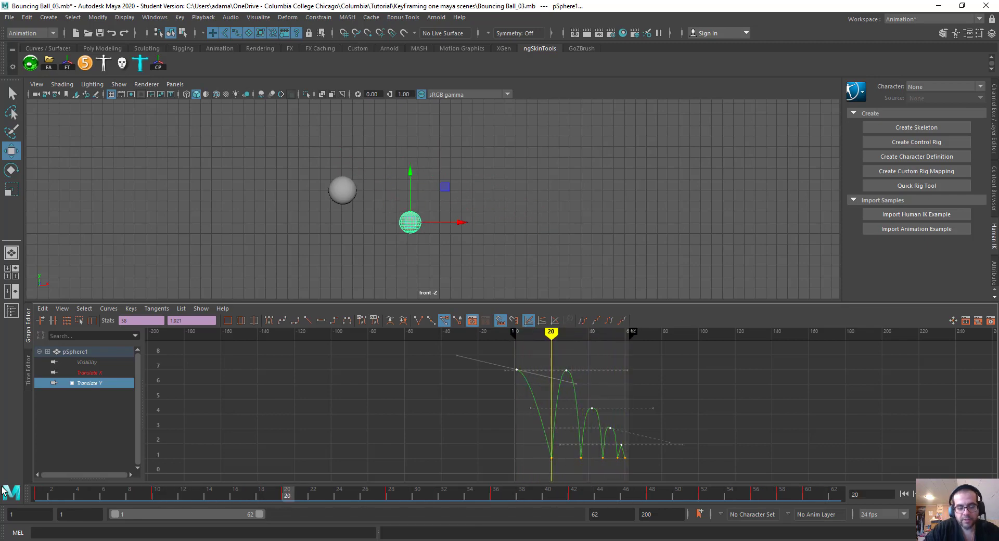
Step: Return to frame 1 and move the larger sphere straight up until it sits just above the smaller one
left_click_drag(551, 331, 516, 322)
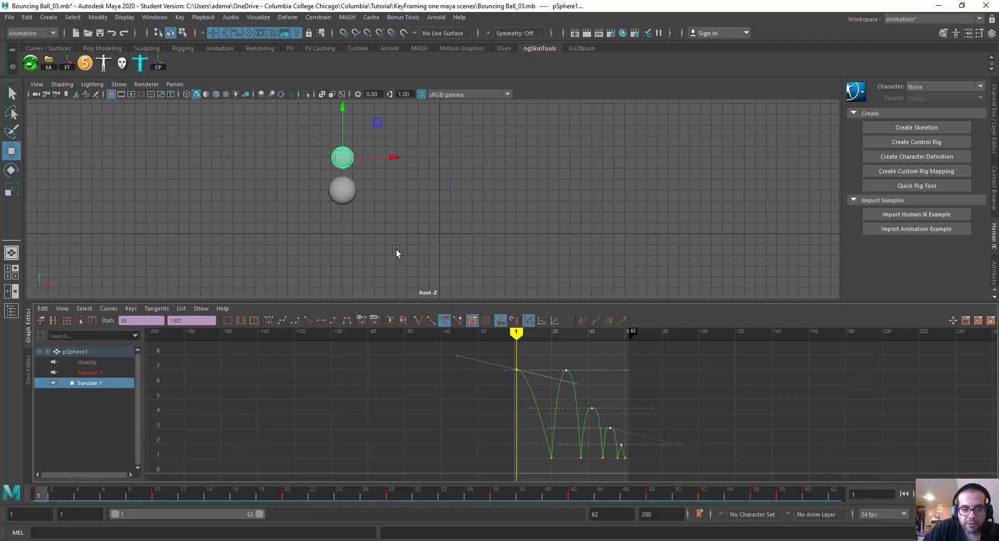
left_click(345, 193)
left_click_drag(343, 139, 346, 86)
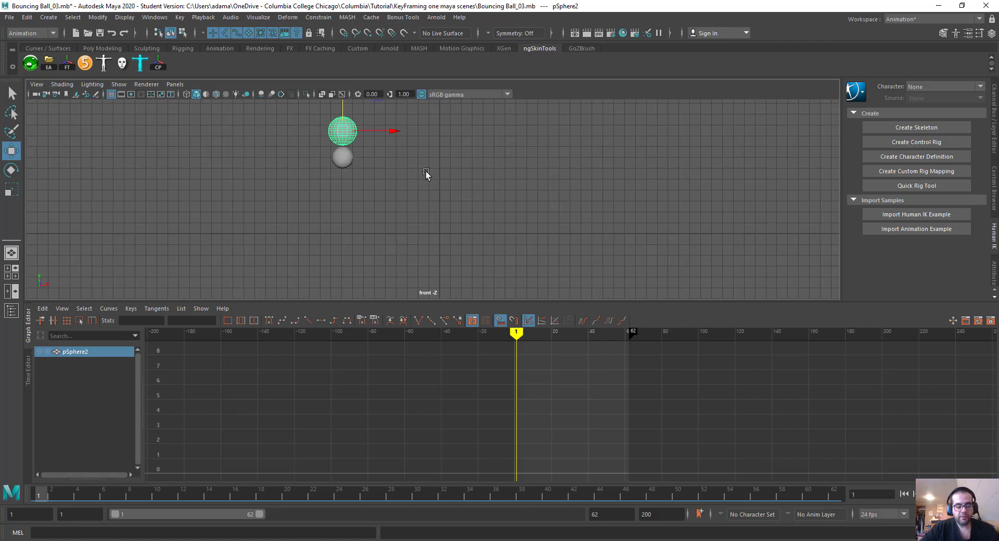
scroll(425, 174, "up", 1)
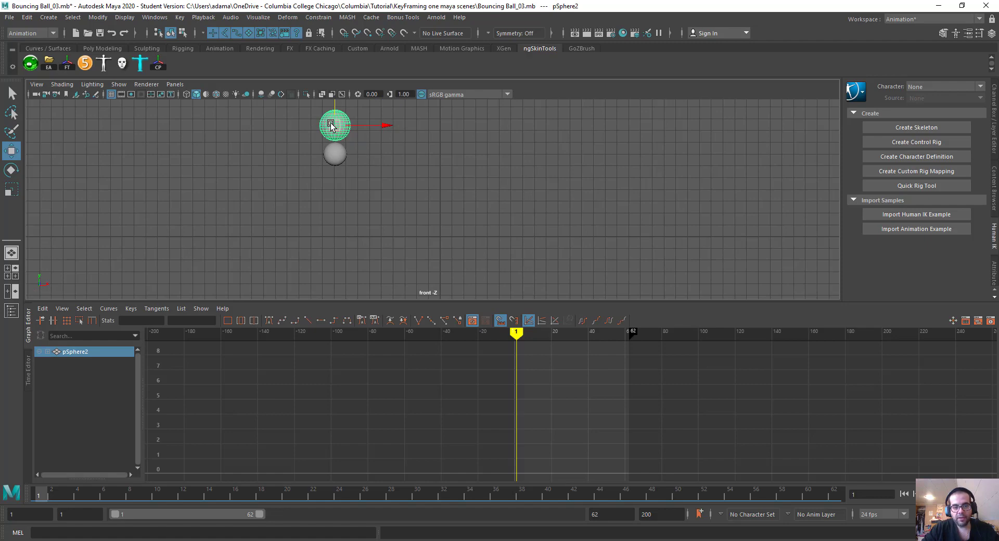
Step: Fine-tune the larger sphere's height above the smaller one and rename it BBall
mouse_move(336, 105)
left_mouse_down()
mouse_move(338, 135)
mouse_move(338, 101)
left_mouse_up()
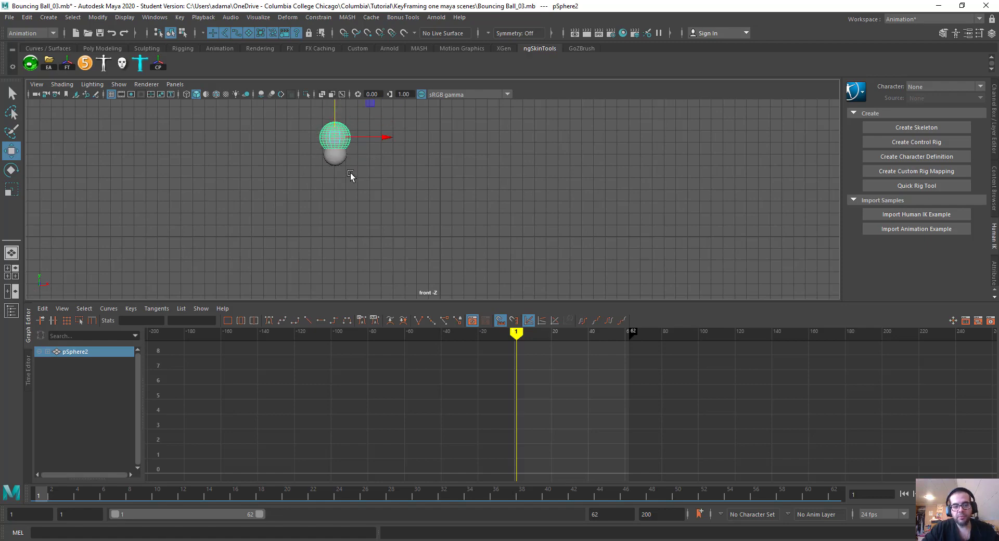
middle_click_drag(437, 178, 405, 191, "alt")
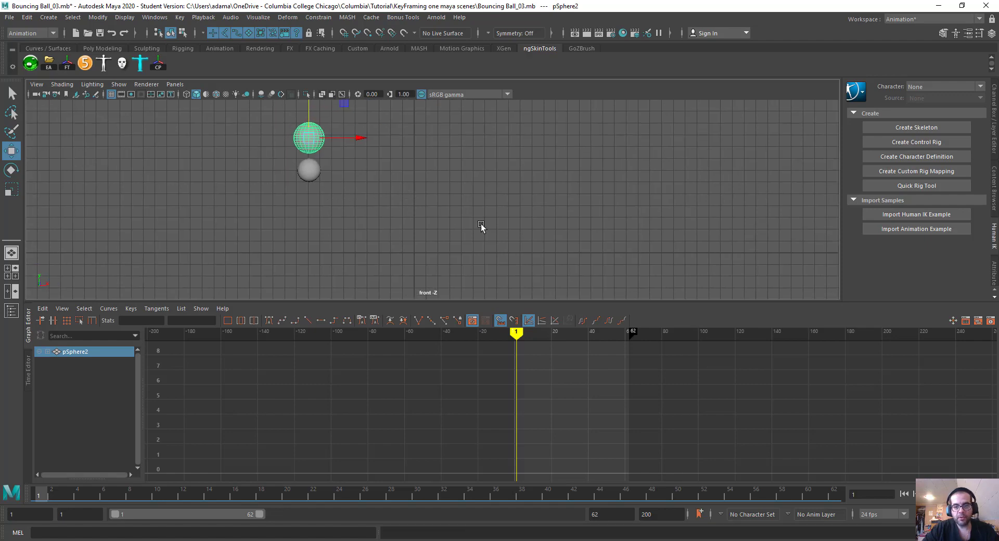
key("ctrl+a")
key("ctrl+a")
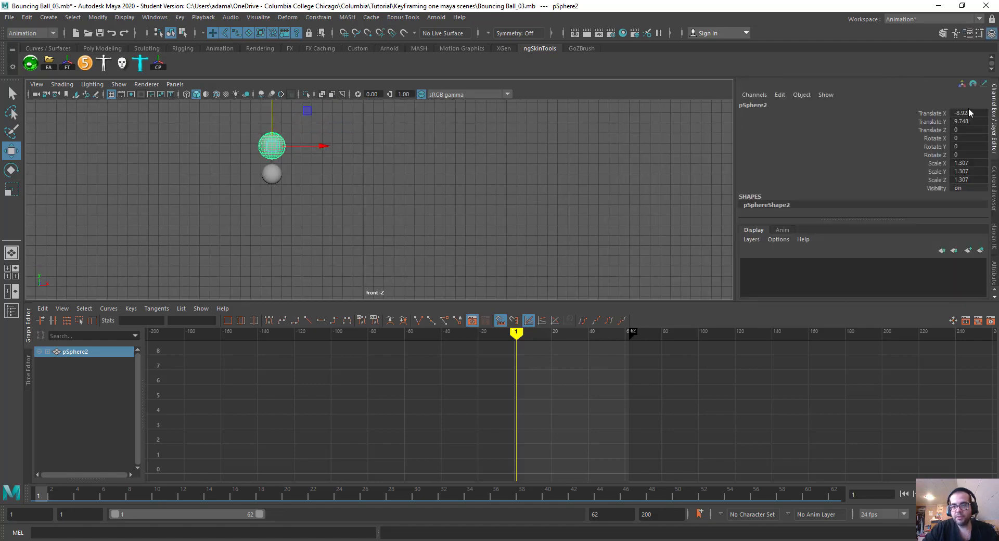
double_click(821, 103)
type("BB")
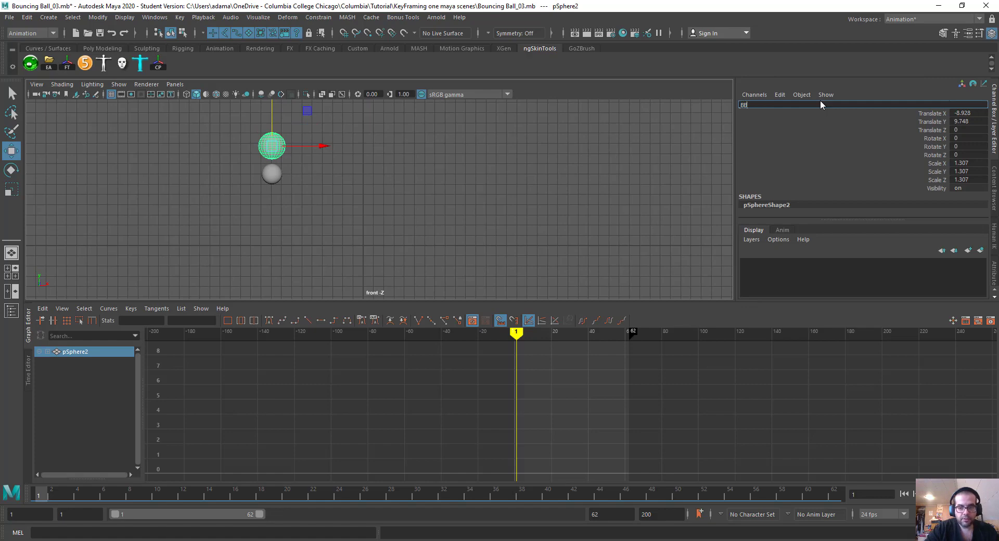
type("all")
key("Return")
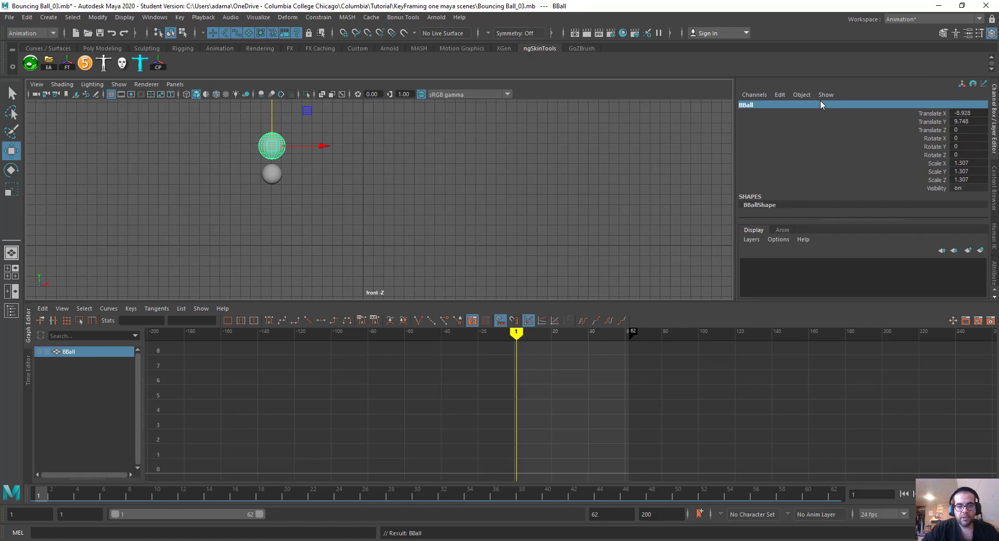
Step: Rename the smaller, already animated sphere as Tball
left_click(271, 173)
double_click(782, 104)
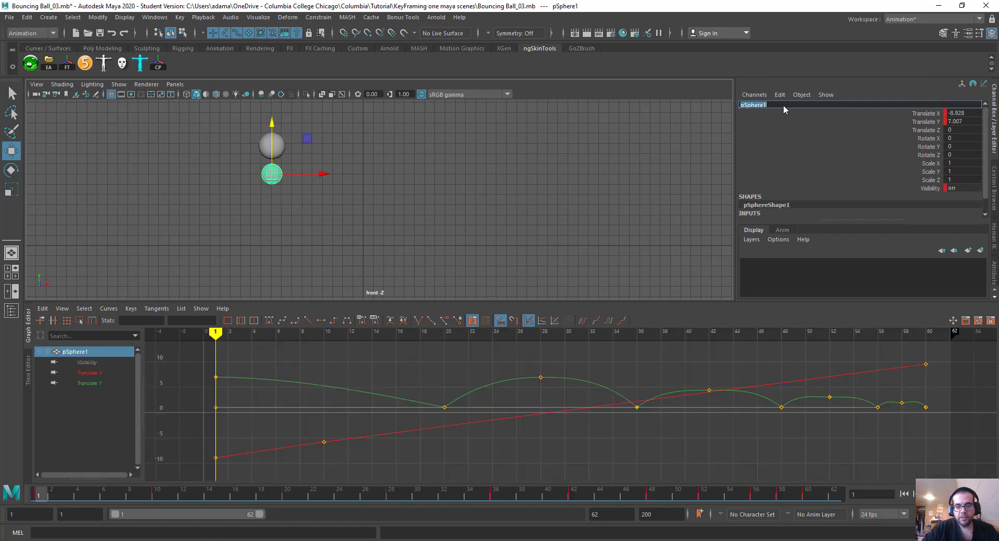
type("Tba")
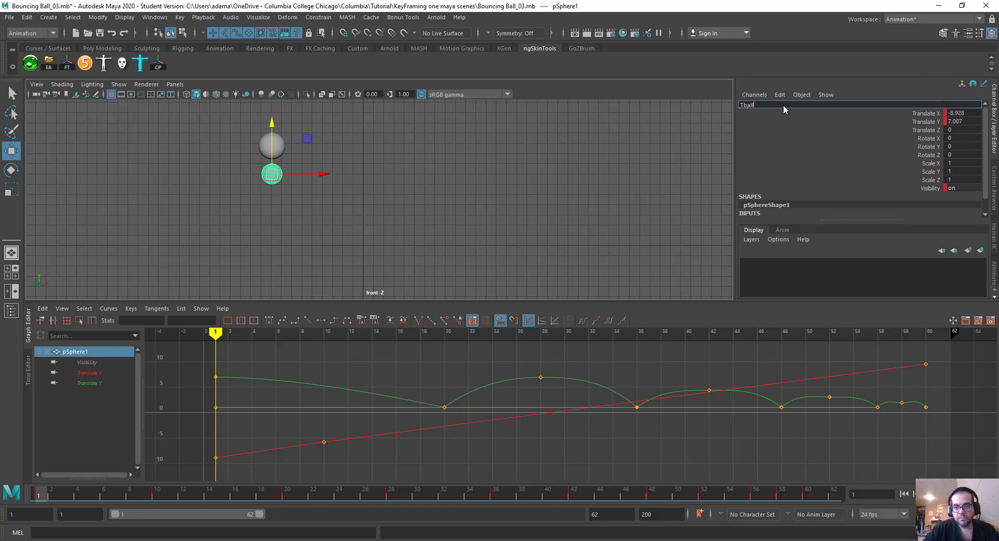
type("ll")
key("Return")
key("Right")
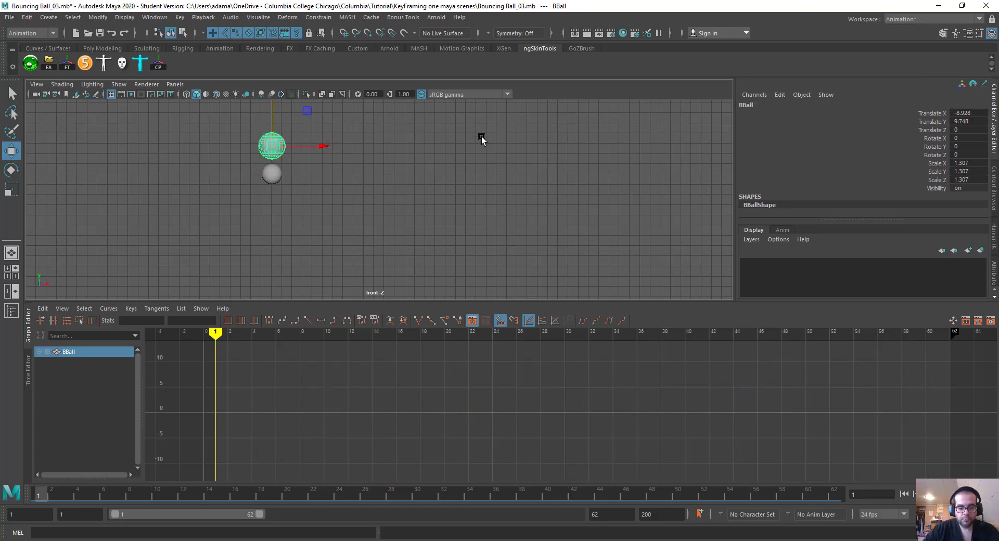
Step: Place BBall beside Tball at Translate X -11.572 and Translate Y 7.359, and key all its channels at frame 1
left_click_drag(325, 147, 296, 143)
left_click_drag(245, 115, 242, 134)
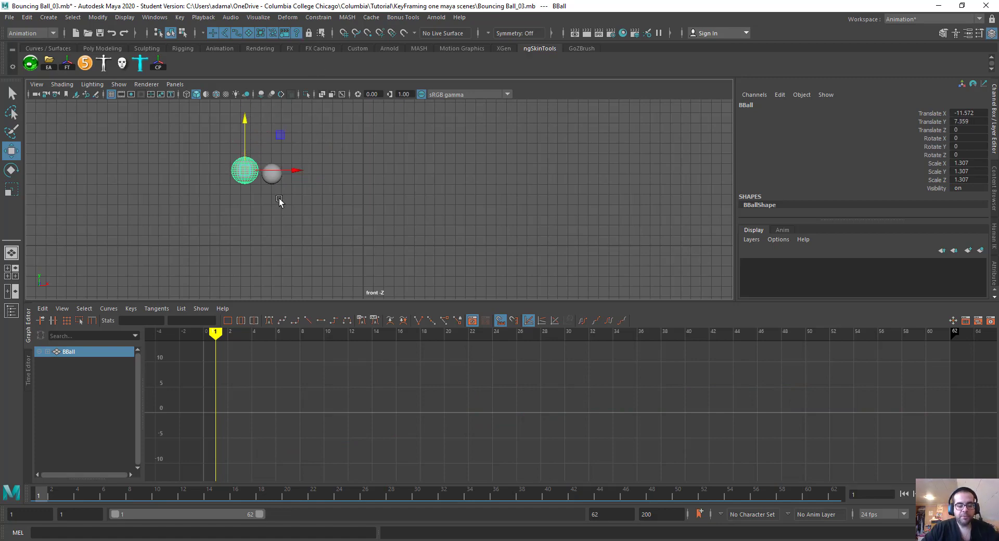
key("s")
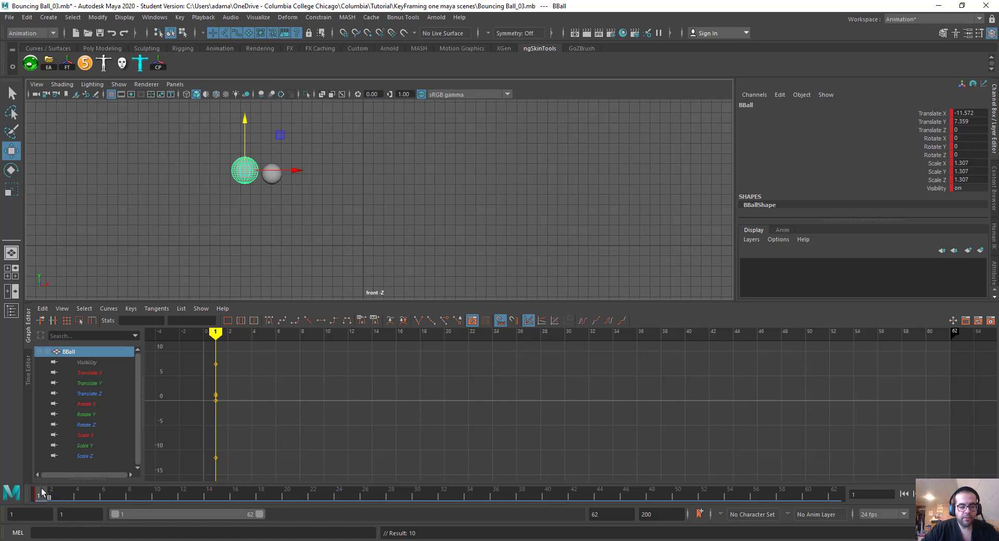
Step: At frame 20, lower BBall to the ground at Translate Y 1.411 and key it
mouse_move(43, 491)
left_mouse_down()
mouse_move(158, 513)
mouse_move(288, 517)
left_mouse_up()
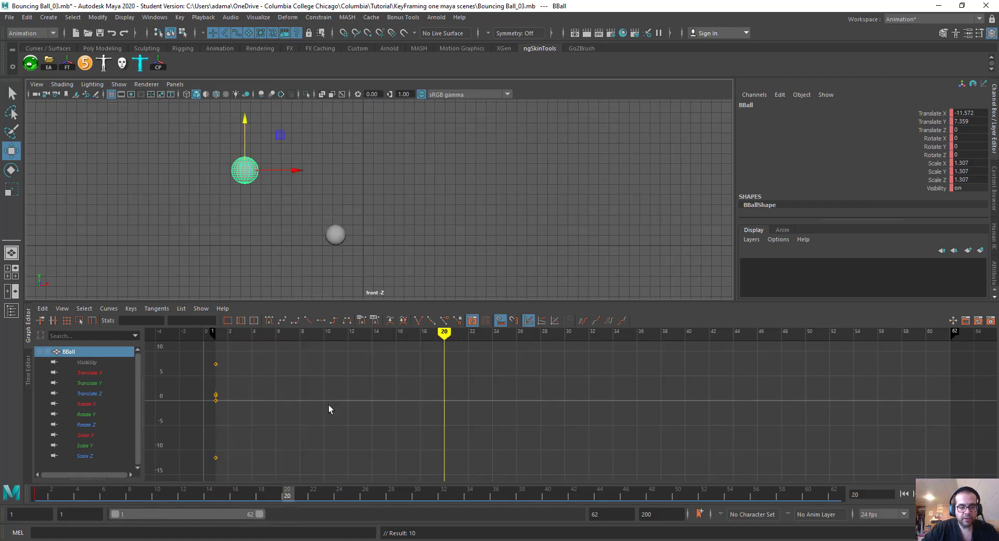
left_click_drag(243, 123, 247, 182)
key("s")
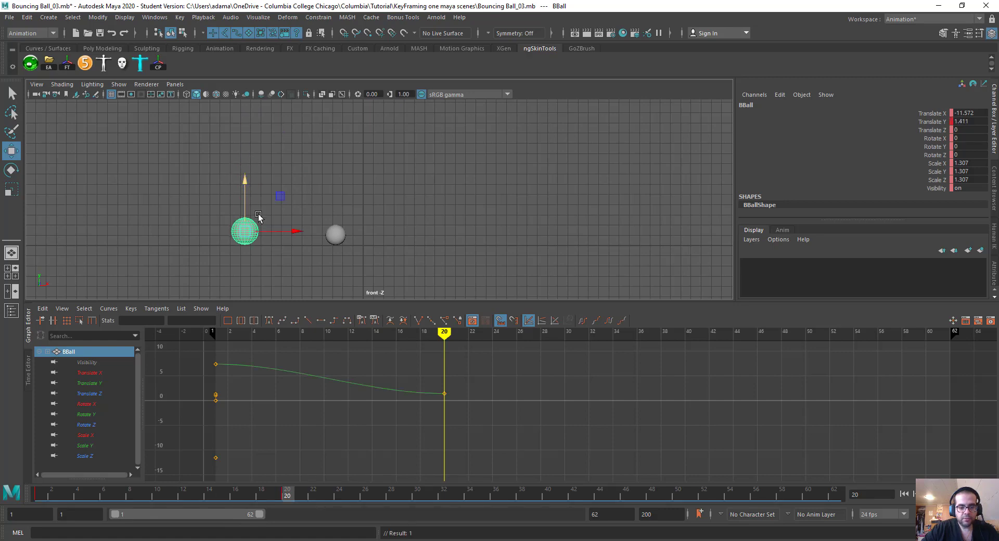
Step: Give BBall's two Translate Y keys linear tangents and play back the fall from frame 1
left_click_drag(203, 352, 418, 435)
left_click(321, 320)
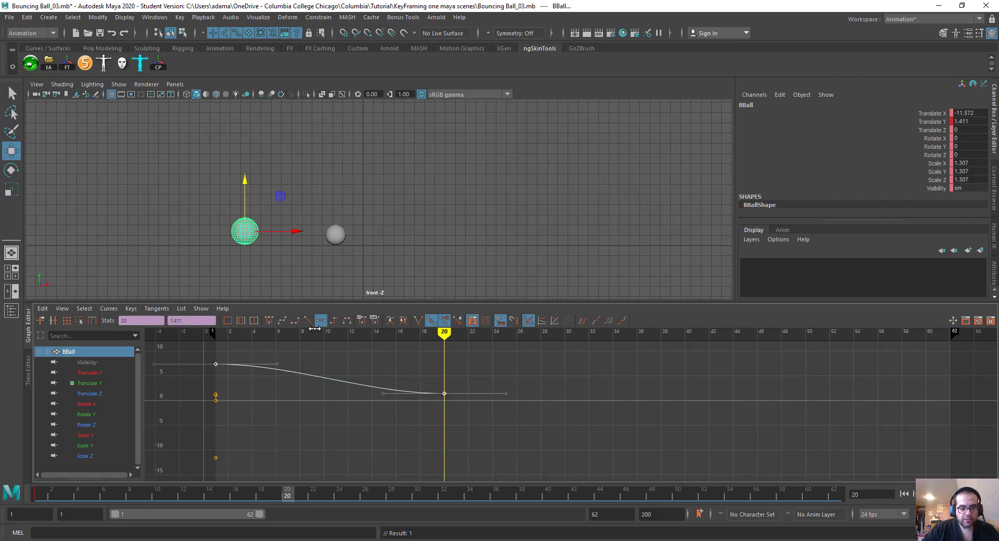
left_click(308, 321)
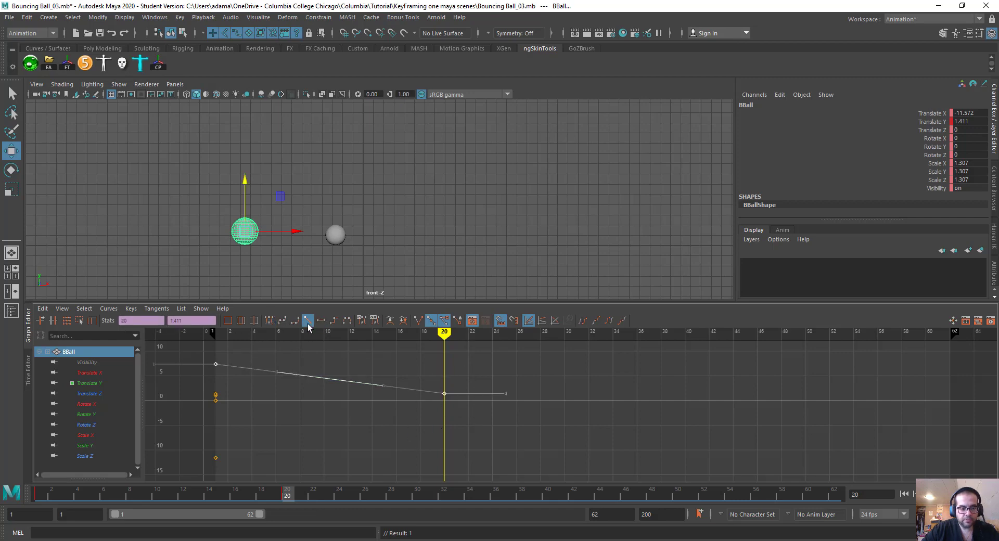
left_click_drag(451, 332, 3, 331)
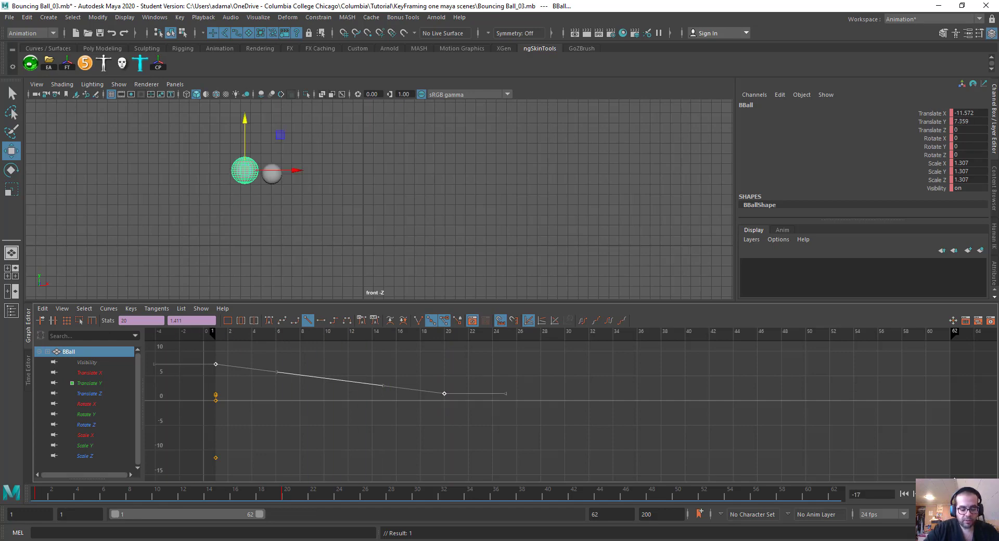
key("alt+v")
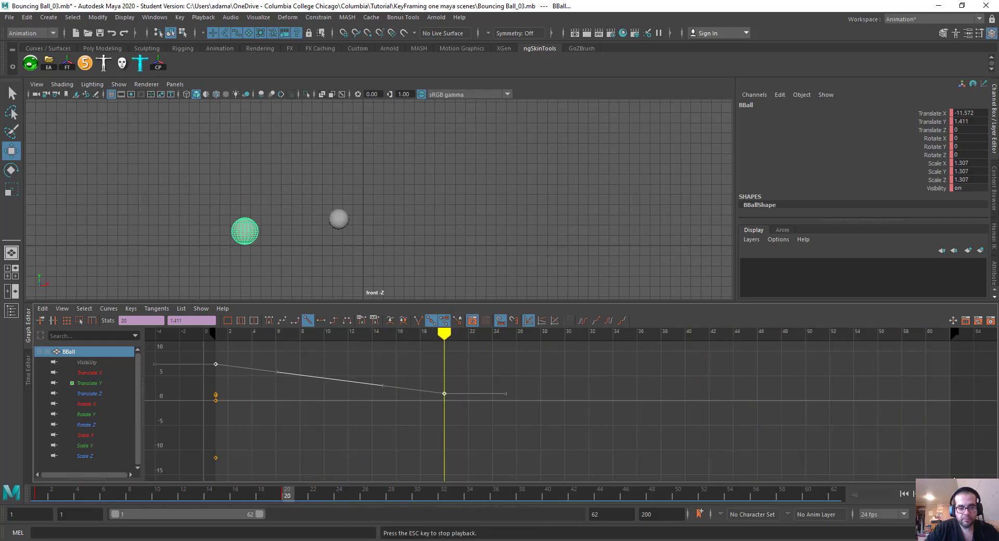
key("Escape")
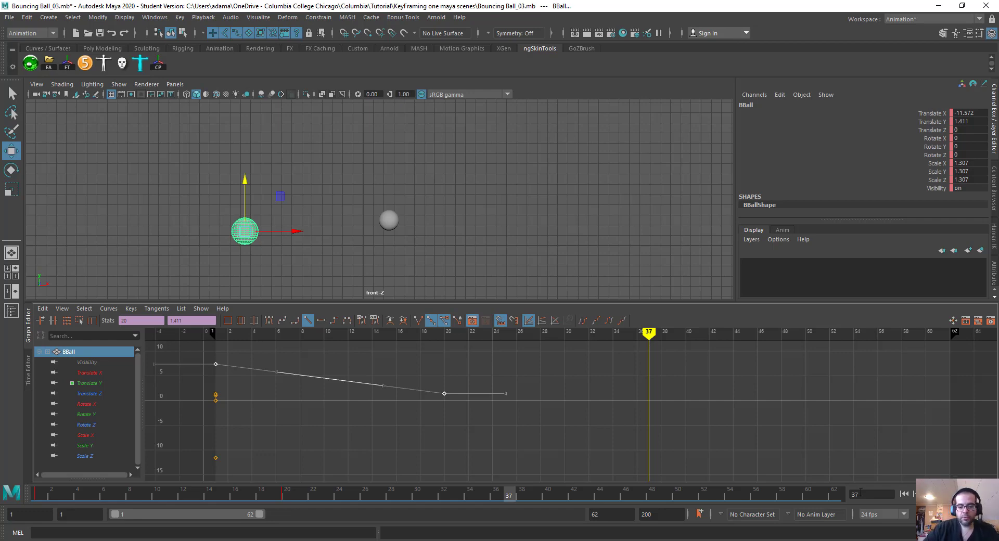
Step: Break the tangents of BBall's frame 20 Translate Y key and raise its incoming handle to arc the fall
mouse_move(289, 493)
left_mouse_down()
mouse_move(40, 471)
mouse_move(130, 505)
left_mouse_up()
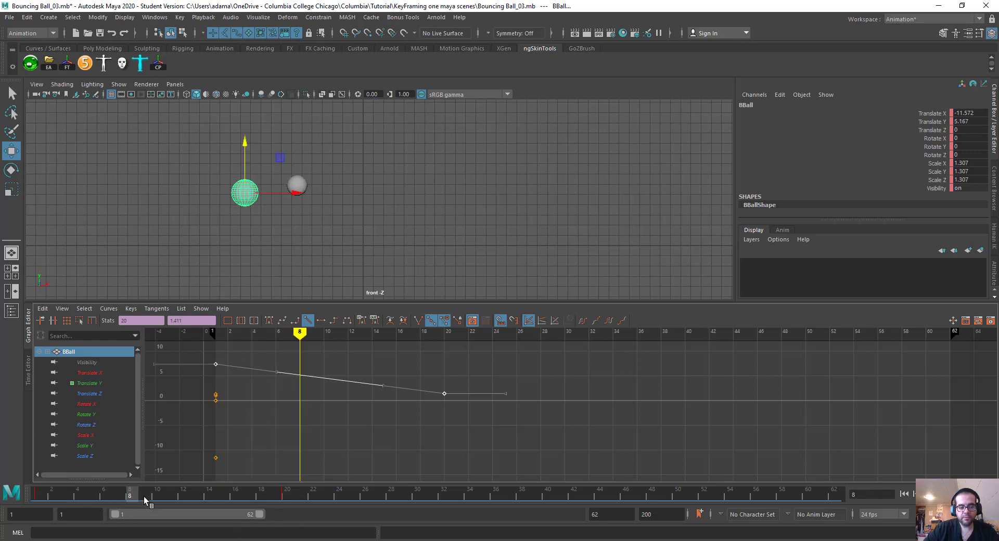
mouse_move(141, 499)
left_mouse_down()
mouse_move(282, 497)
mouse_move(51, 497)
left_mouse_up()
left_click(460, 418)
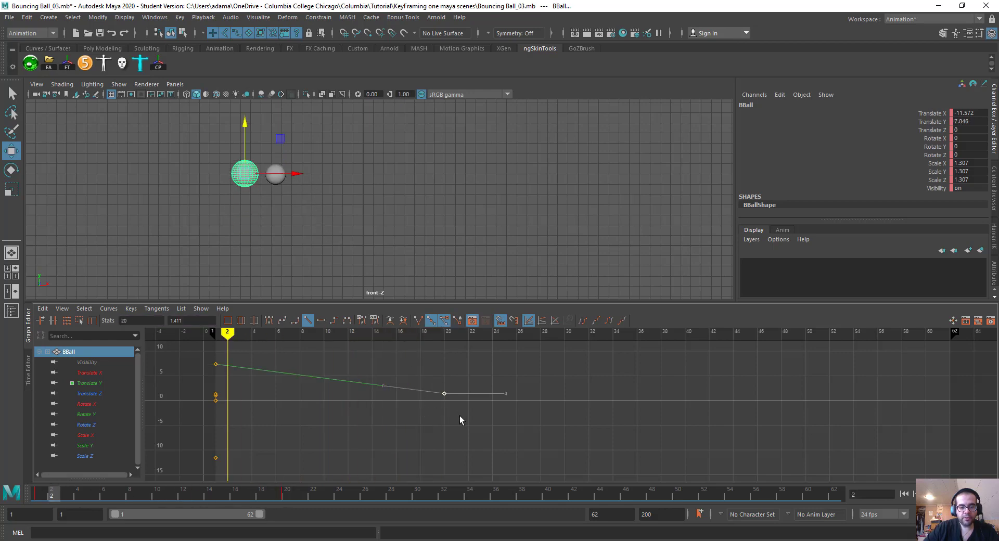
left_click(415, 319)
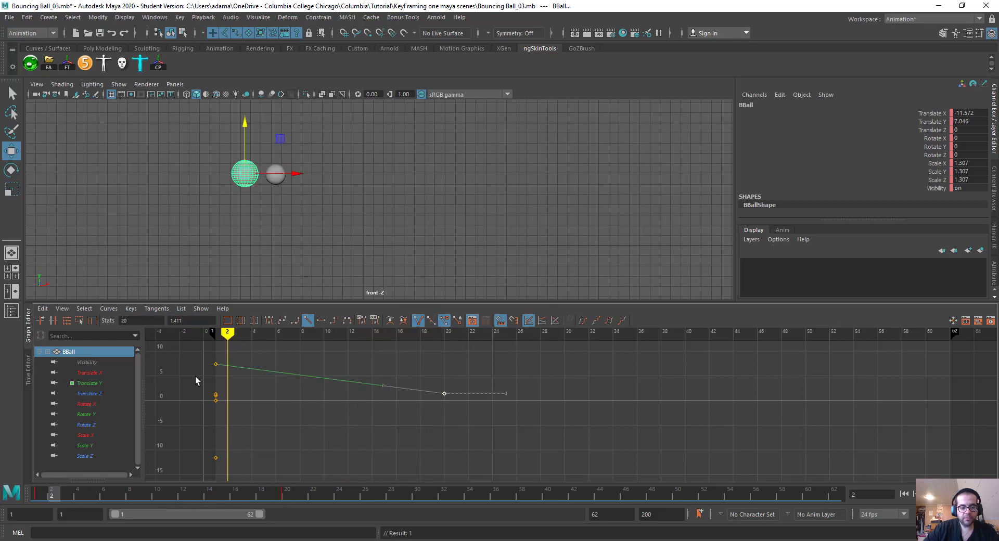
left_click_drag(242, 377, 244, 378)
left_click_drag(46, 498, 133, 503)
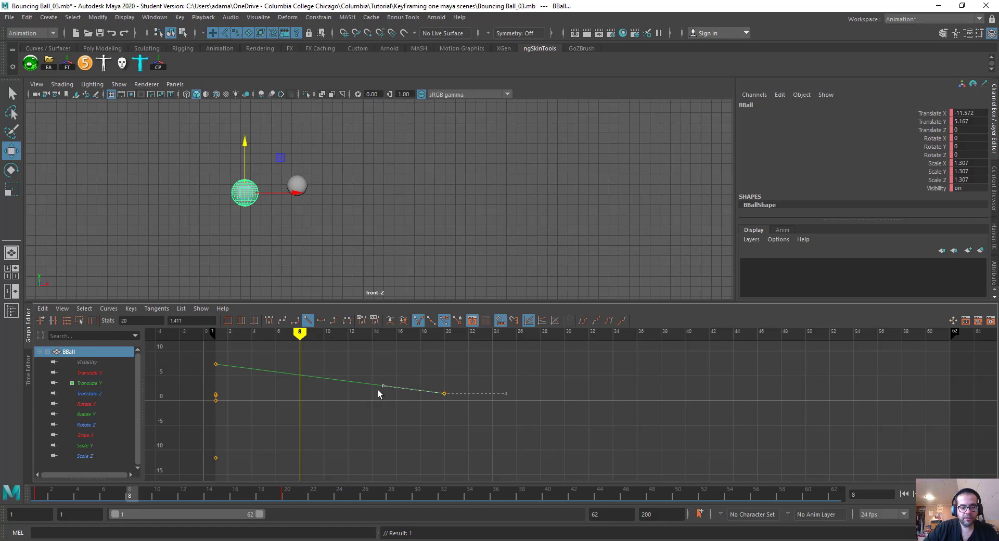
left_click_drag(377, 390, 376, 380)
mouse_move(123, 491)
left_mouse_down()
mouse_move(39, 492)
mouse_move(81, 478)
mouse_move(130, 492)
left_mouse_up()
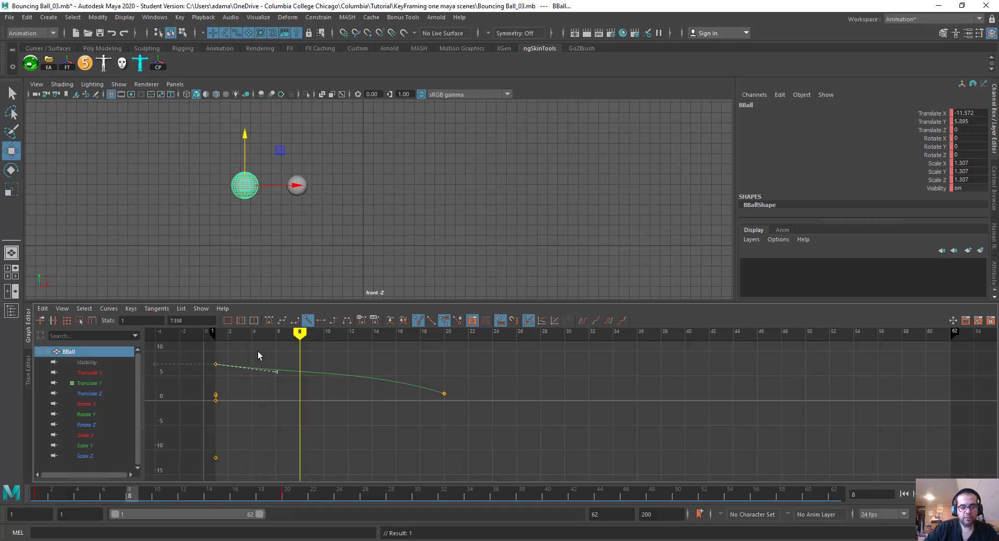
Step: Raise the outgoing tangent of BBall's frame 1 Translate Y key to nearly flat, checking the pose at frame 10
middle_click_drag(296, 380, 297, 373)
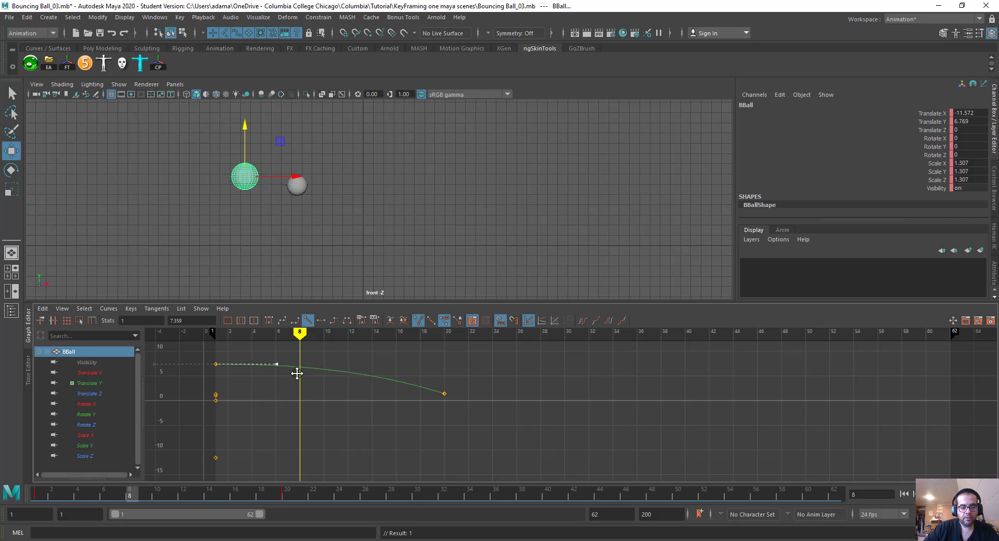
left_click_drag(135, 501, 157, 489)
middle_click_drag(259, 350, 284, 353)
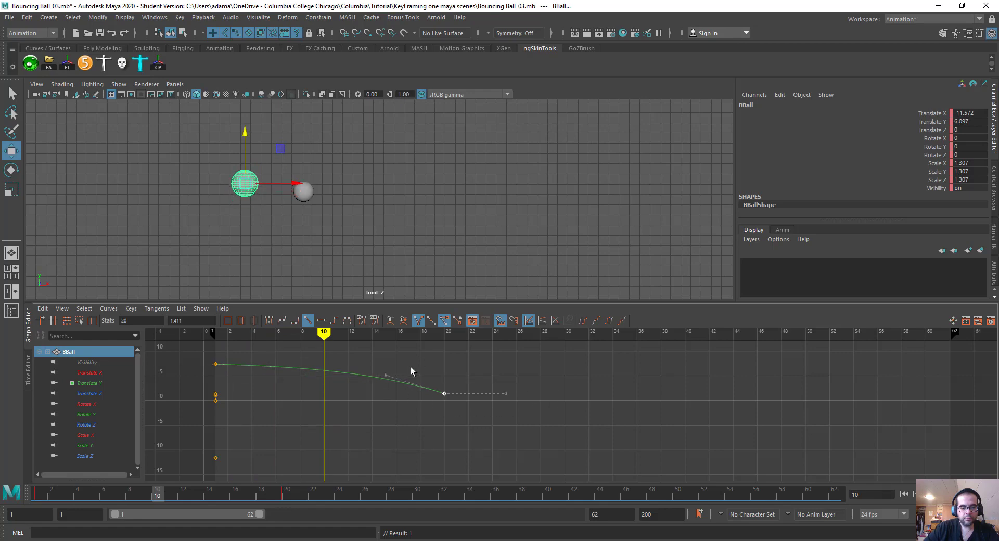
Step: Lower the incoming tangent of BBall's frame 20 key slightly, scrubbing to compare with Tball, and play back from frame 1
middle_click_drag(364, 384, 358, 385)
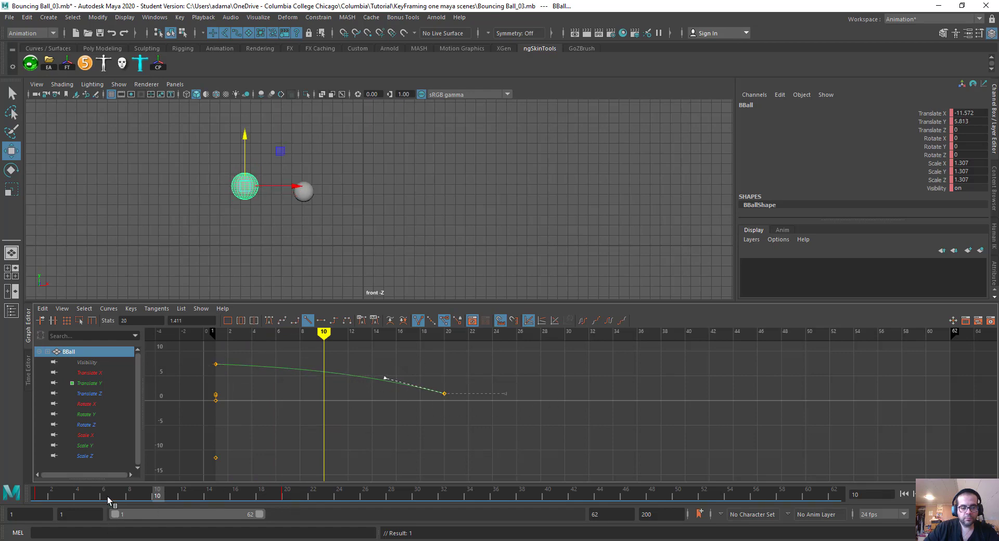
left_click_drag(161, 491, 243, 492)
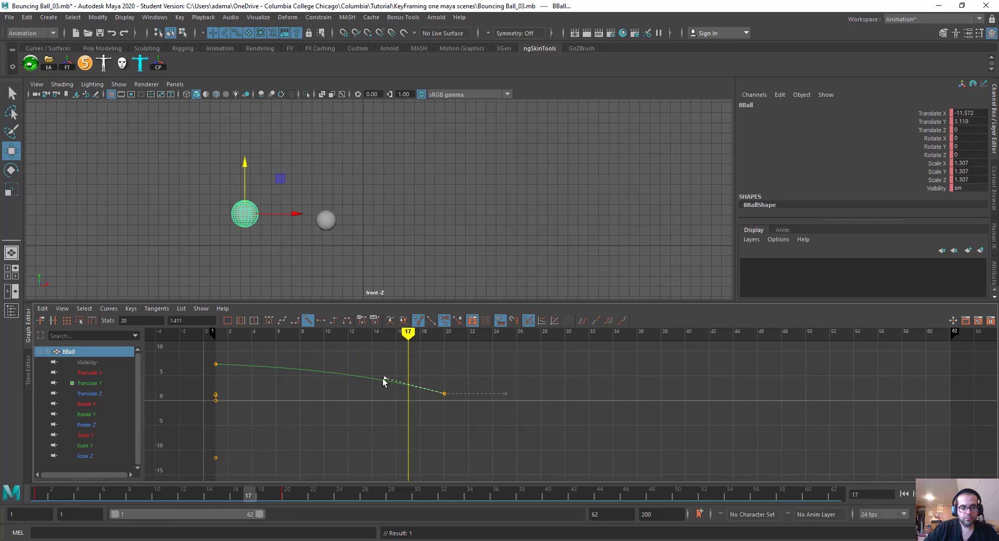
middle_click_drag(382, 379, 380, 381)
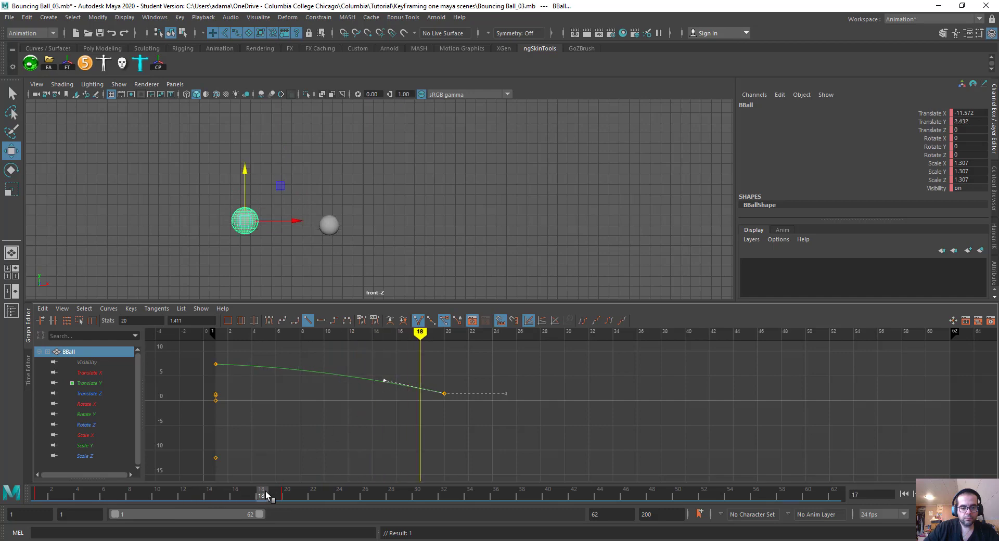
left_click_drag(265, 491, 17, 490)
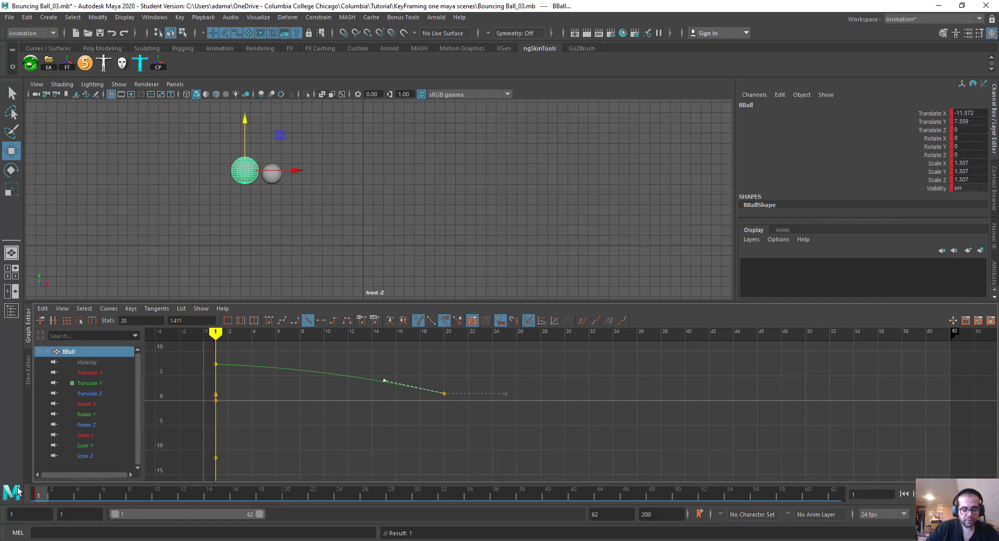
key("alt+v")
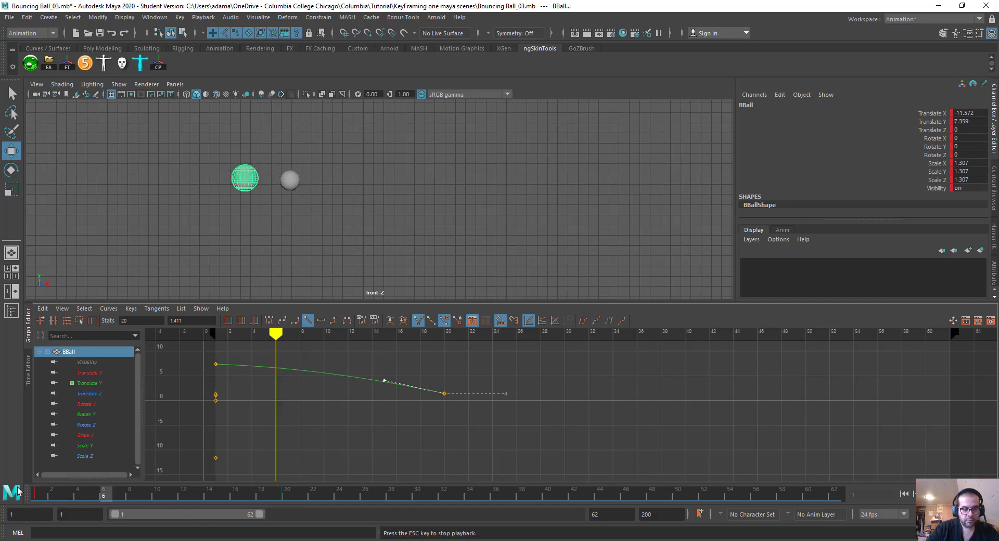
key("Escape")
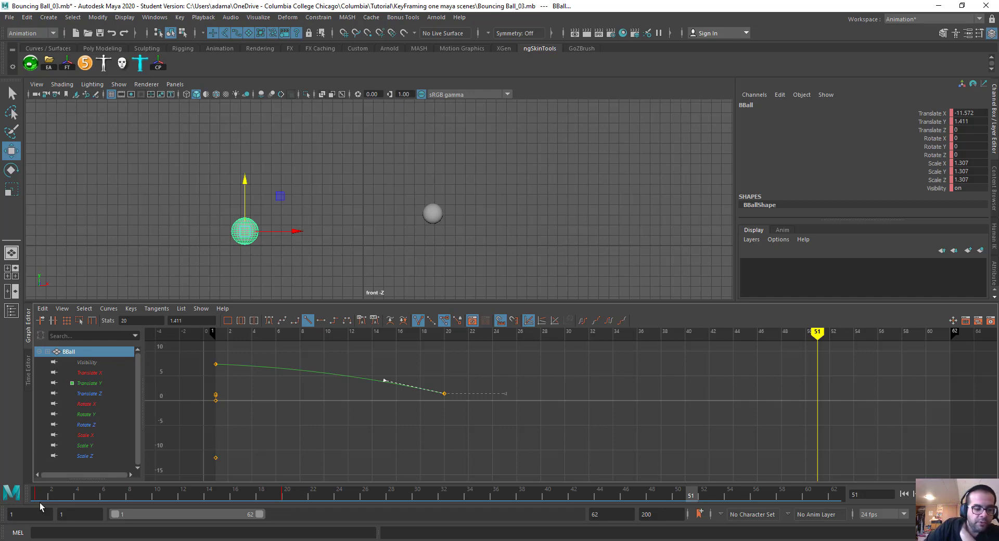
Step: Check Tball's final key, then at frame 60 move BBall along X to about 7.085 and key it
left_click(433, 214)
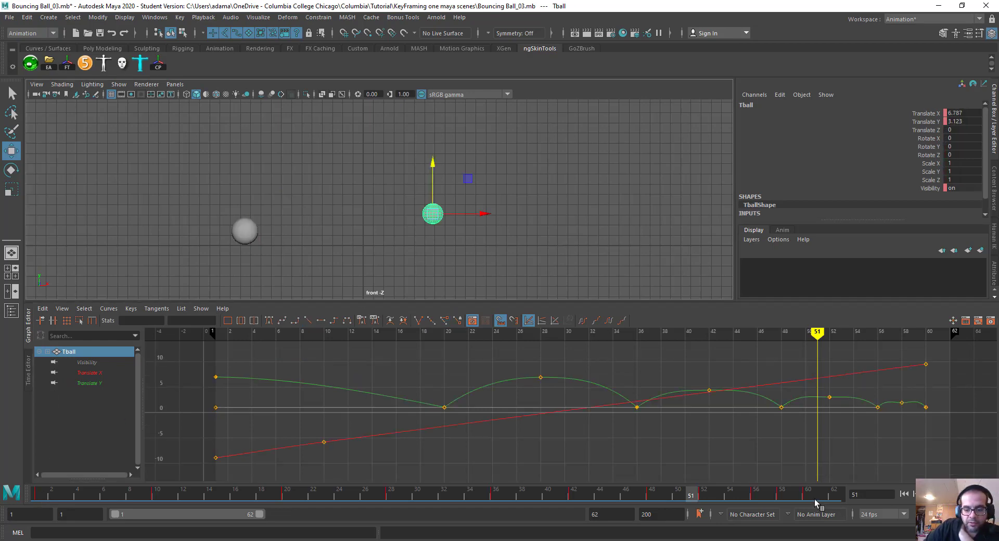
left_click(808, 493)
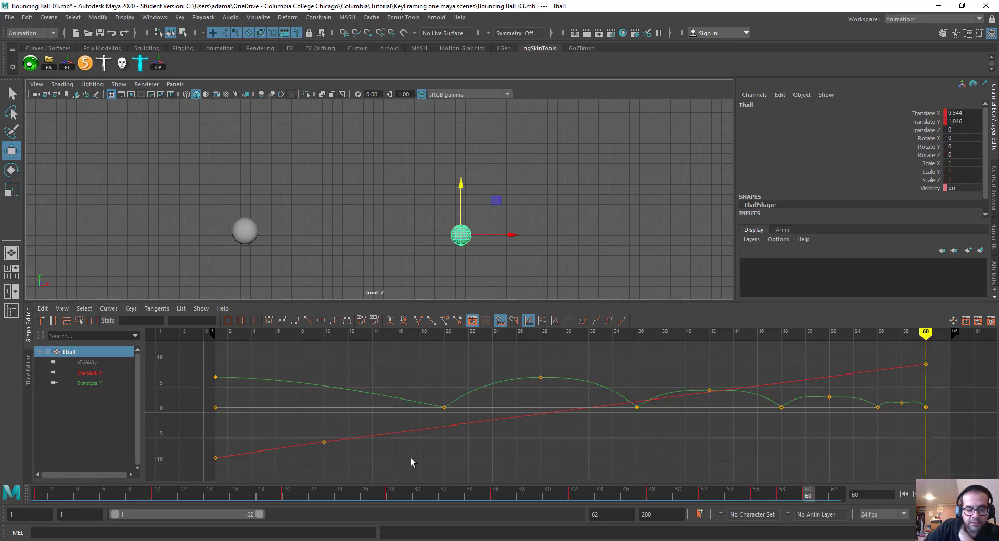
left_click_drag(229, 211, 259, 256)
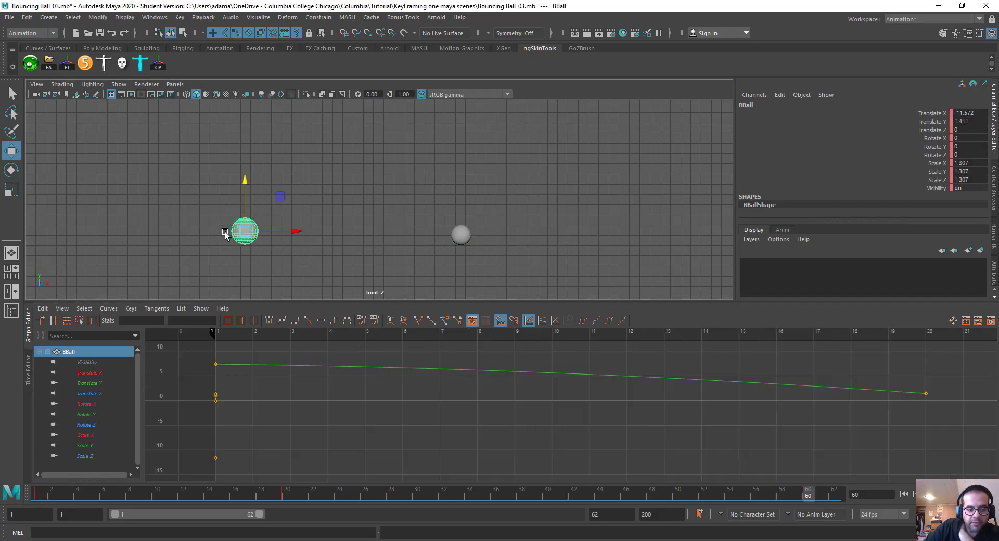
mouse_move(52, 489)
left_mouse_down()
mouse_move(34, 500)
mouse_move(853, 492)
mouse_move(793, 498)
left_mouse_up()
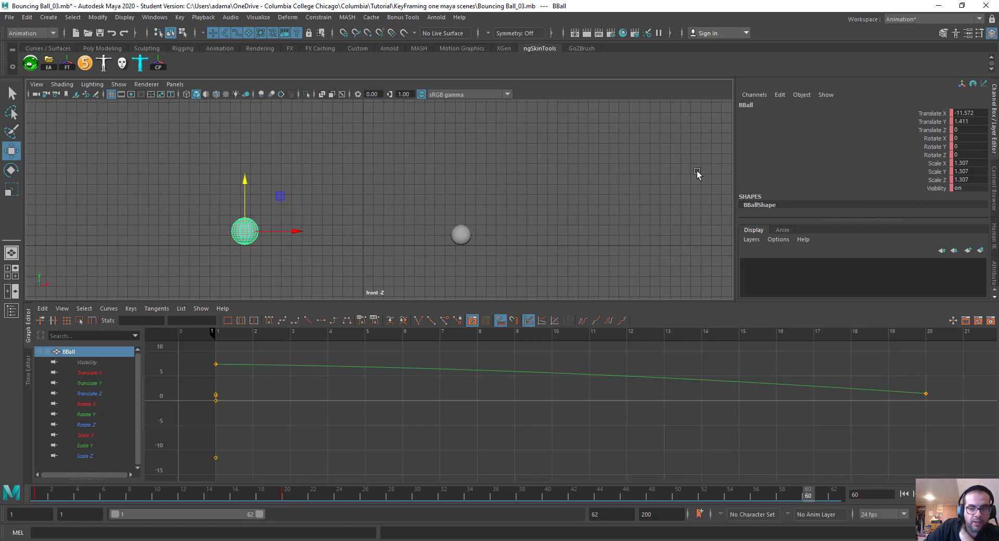
left_click(933, 122)
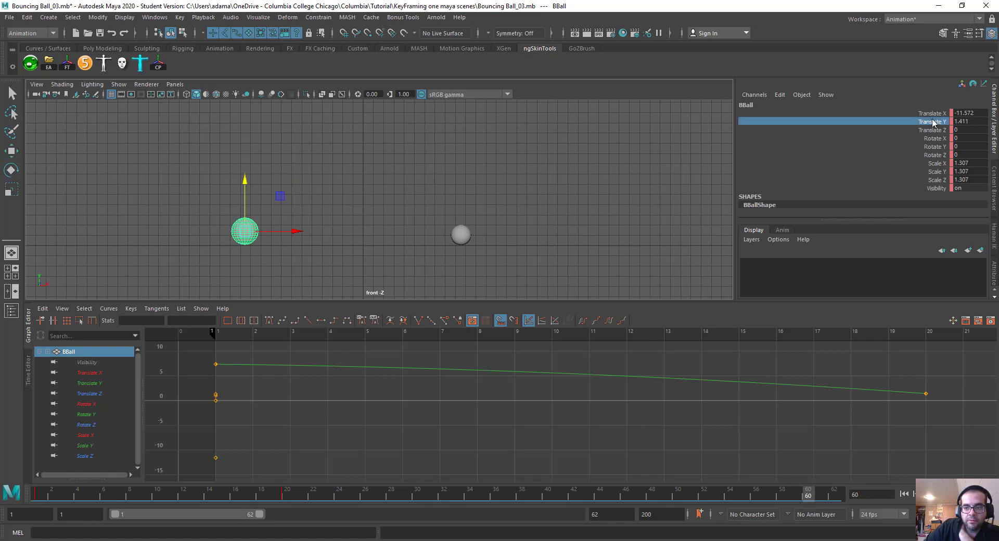
left_click(931, 113)
middle_click_drag(451, 158, 640, 163)
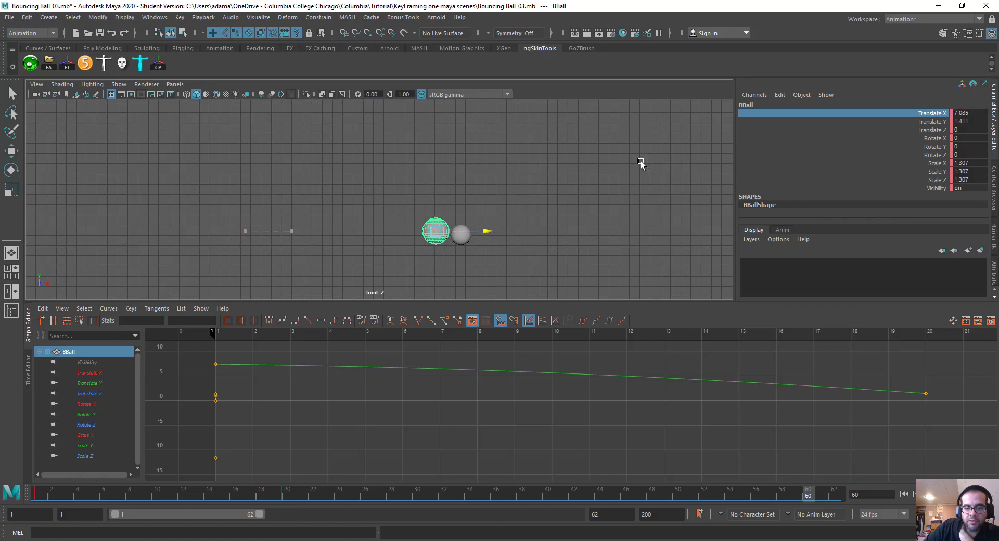
key("s")
Step: Scrub back to frame 1 to review the motion and isolate BBall's whole Translate X curve in the Graph Editor
mouse_move(802, 494)
left_mouse_down()
mouse_move(597, 479)
mouse_move(249, 477)
mouse_move(38, 494)
mouse_move(520, 499)
mouse_move(105, 525)
mouse_move(189, 532)
mouse_move(300, 494)
left_mouse_up()
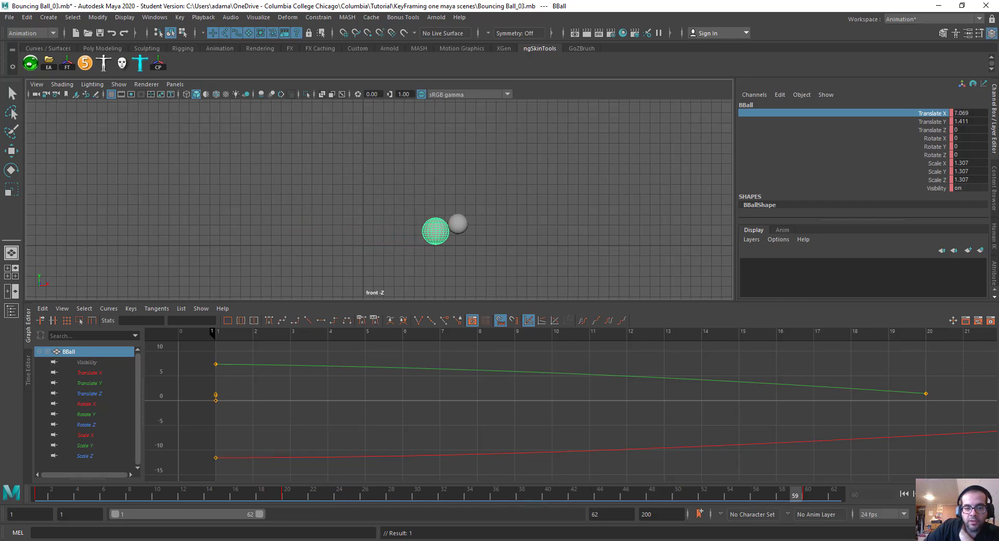
left_click_drag(65, 495, 42, 494)
left_click(88, 373)
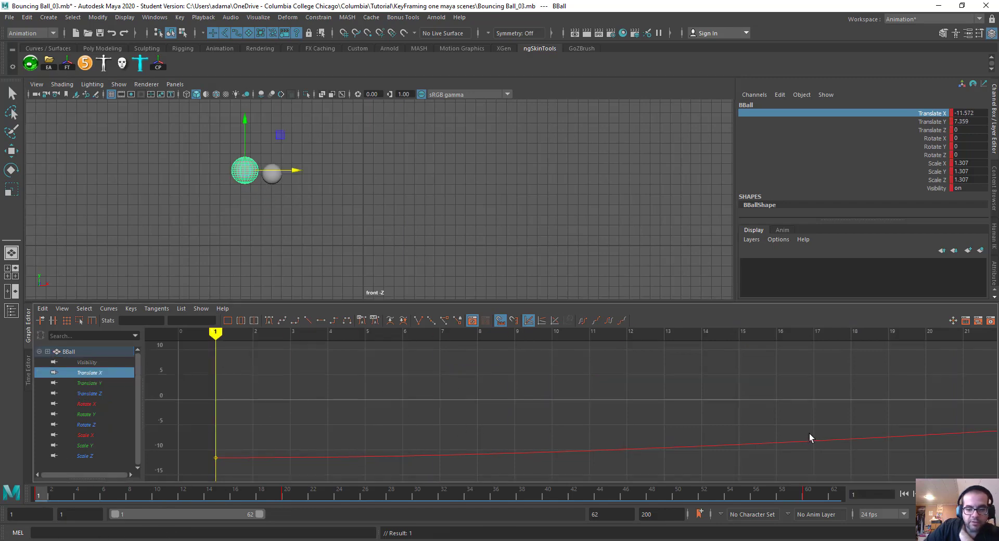
key("f")
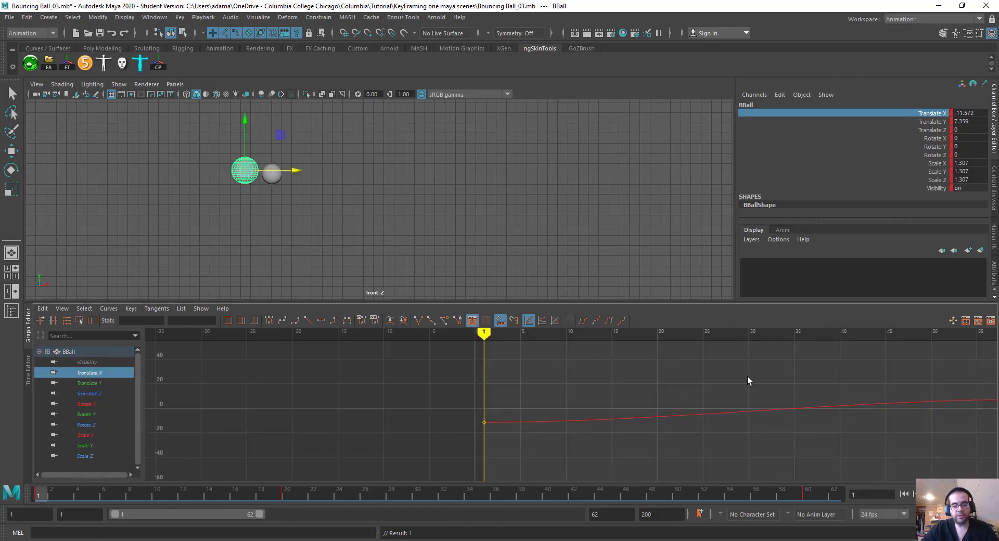
scroll(691, 387, "down", 3)
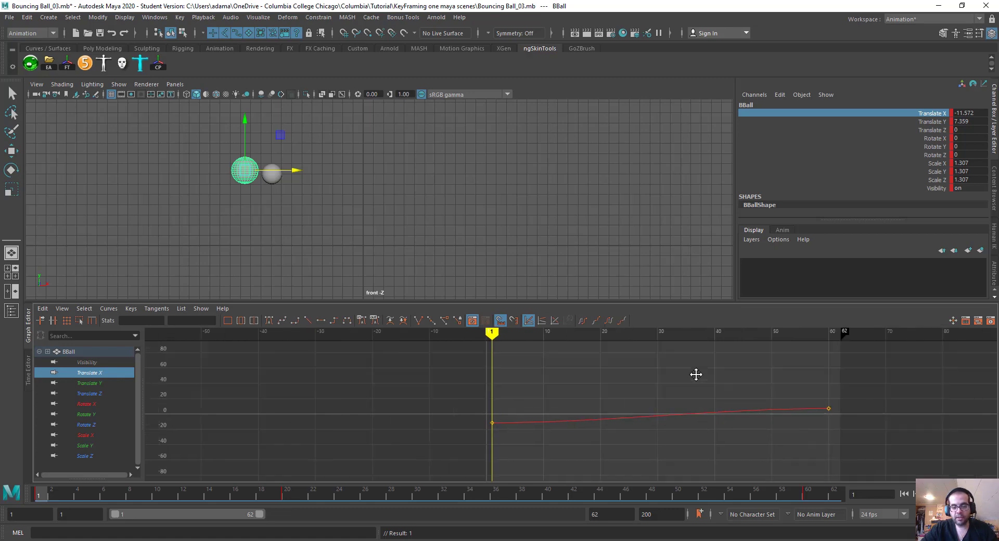
middle_click_drag(696, 374, 529, 407, "alt")
Step: Try steepening the outgoing tangent of BBall's frame 1 Translate X key
left_click_drag(498, 444, 499, 441)
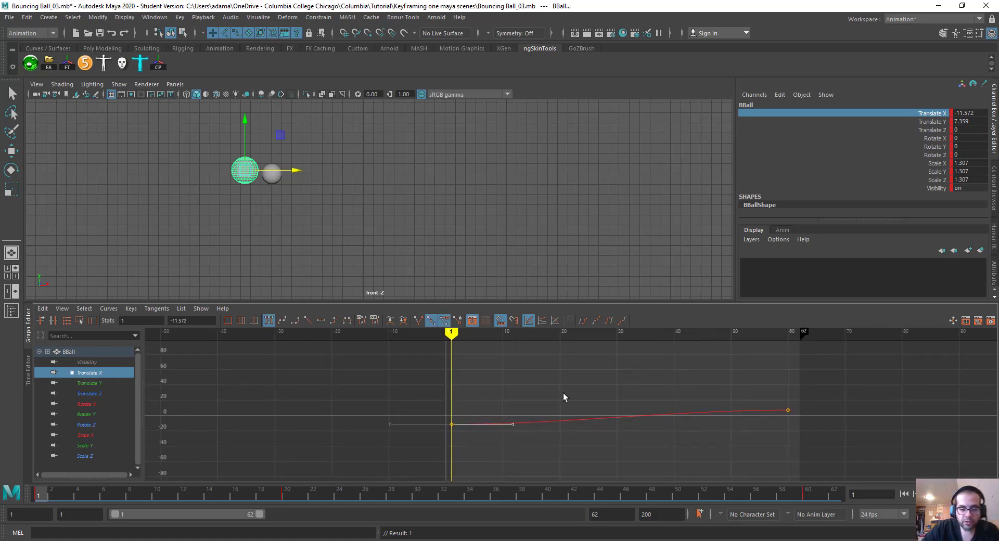
middle_click_drag(551, 376, 550, 373)
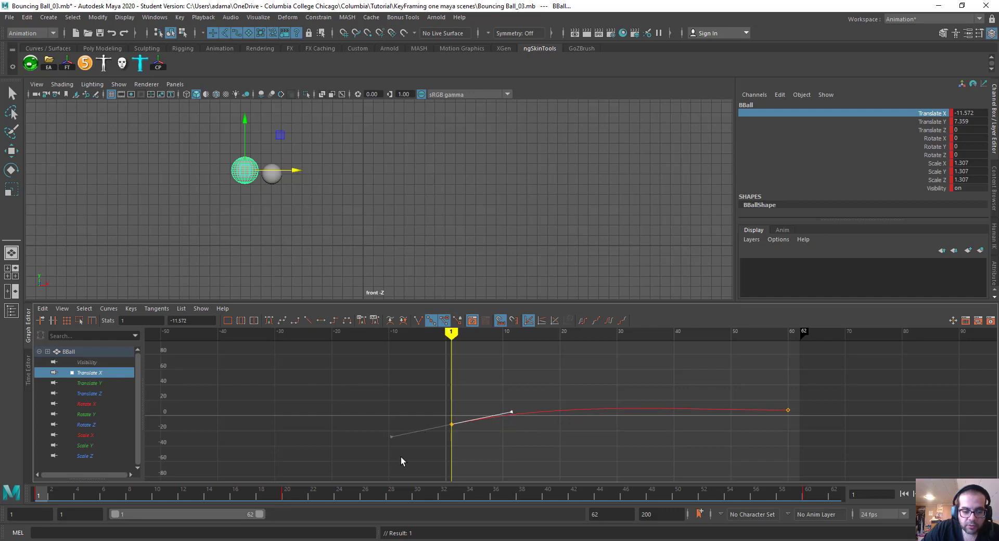
mouse_move(49, 500)
left_mouse_down()
mouse_move(225, 498)
mouse_move(38, 500)
mouse_move(568, 538)
mouse_move(858, 531)
mouse_move(38, 500)
left_mouse_up()
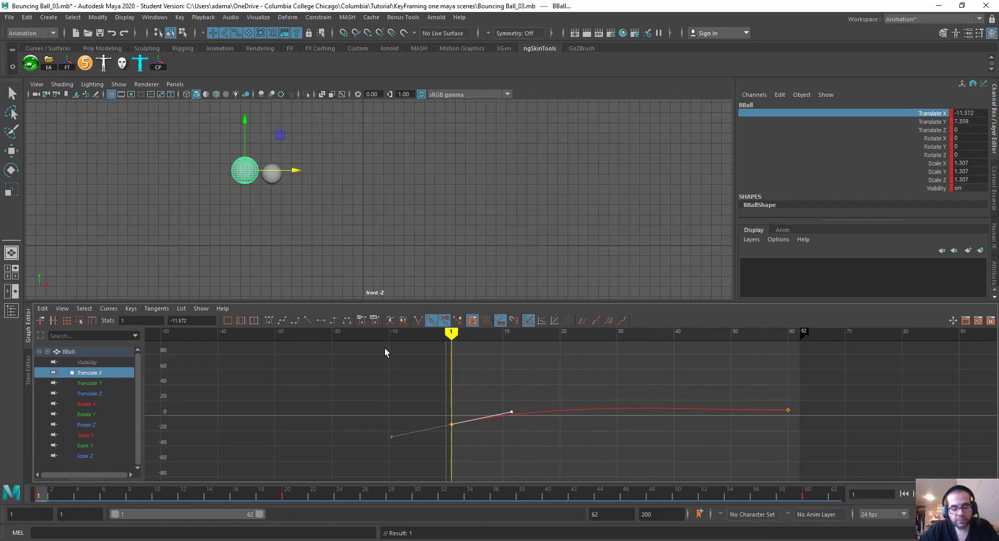
key("ctrl+z")
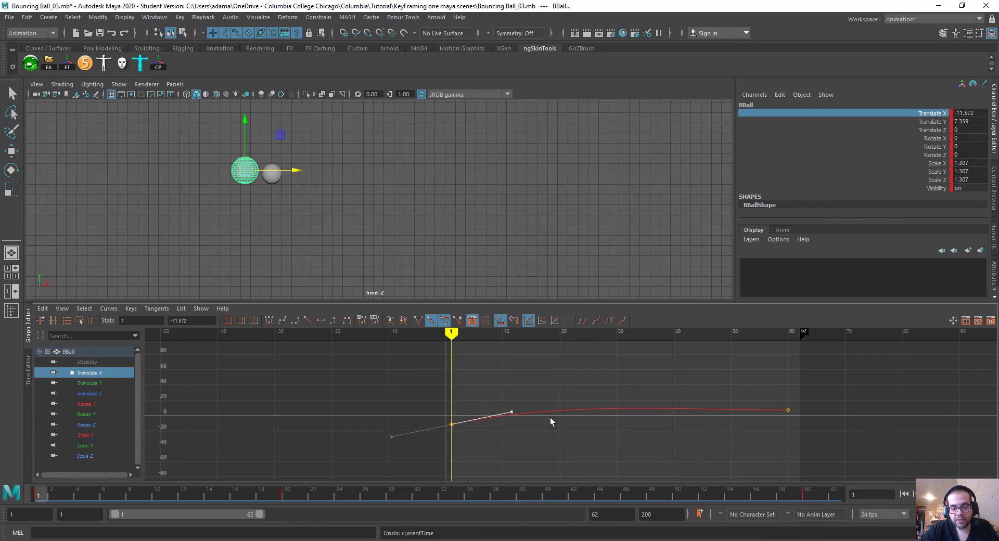
Step: Give both of BBall's Translate X keys linear tangents and play back the motion from frame 1
left_click_drag(351, 364, 851, 459)
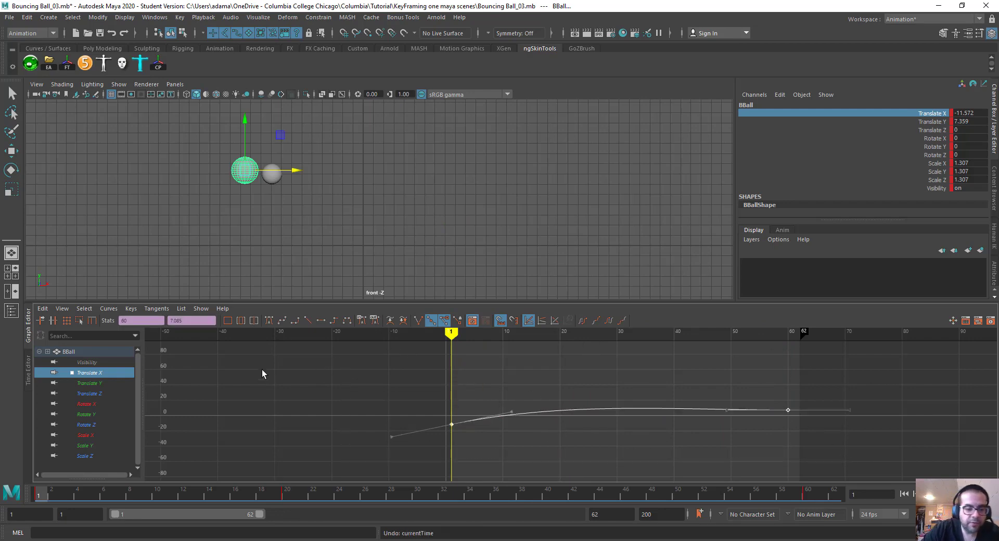
left_click(307, 319)
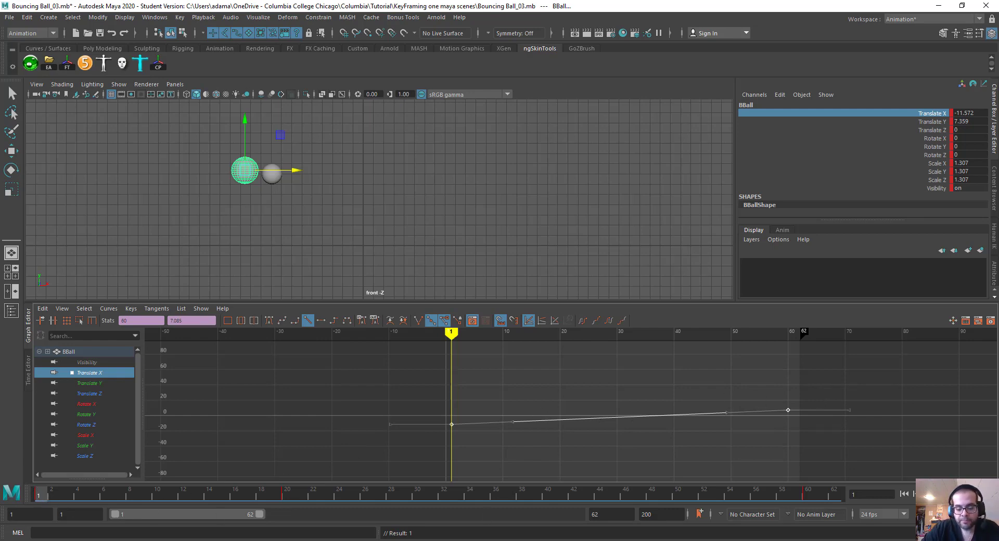
key("alt+v")
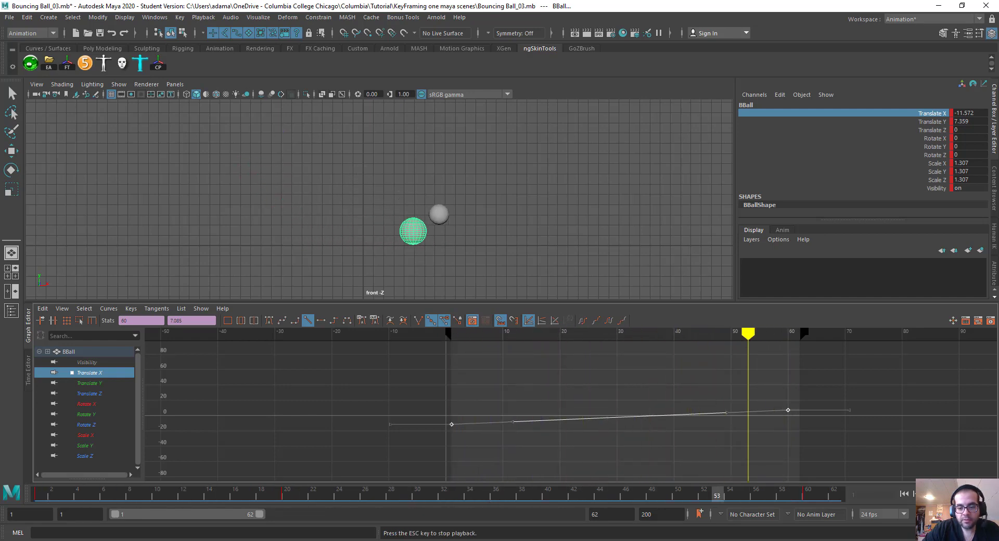
key("Escape")
Step: Raise the incoming handle of BBall's frame 60 Translate X key and steepen the frame 1 key's outgoing handle, then play back
left_click(814, 422)
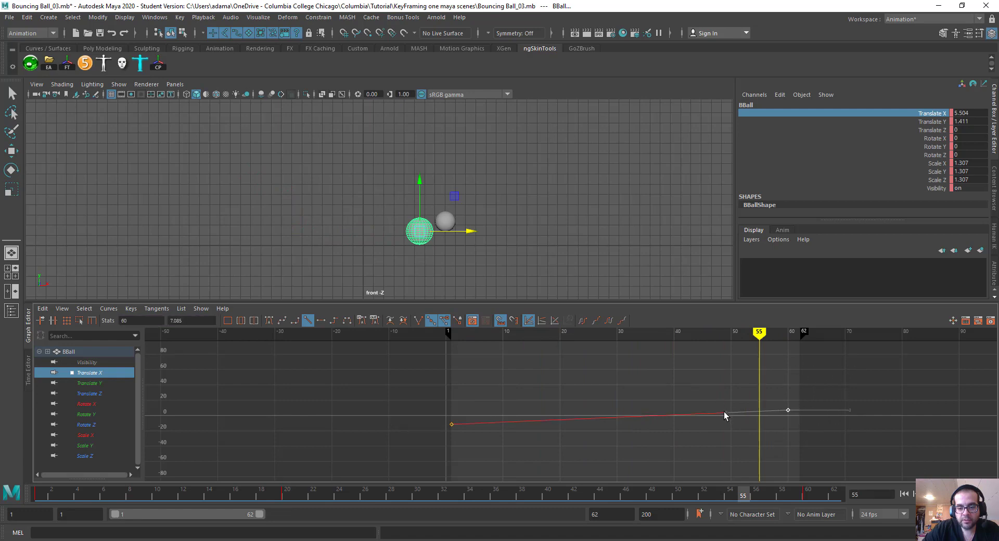
left_click_drag(721, 410, 731, 424)
middle_click_drag(731, 419, 732, 413)
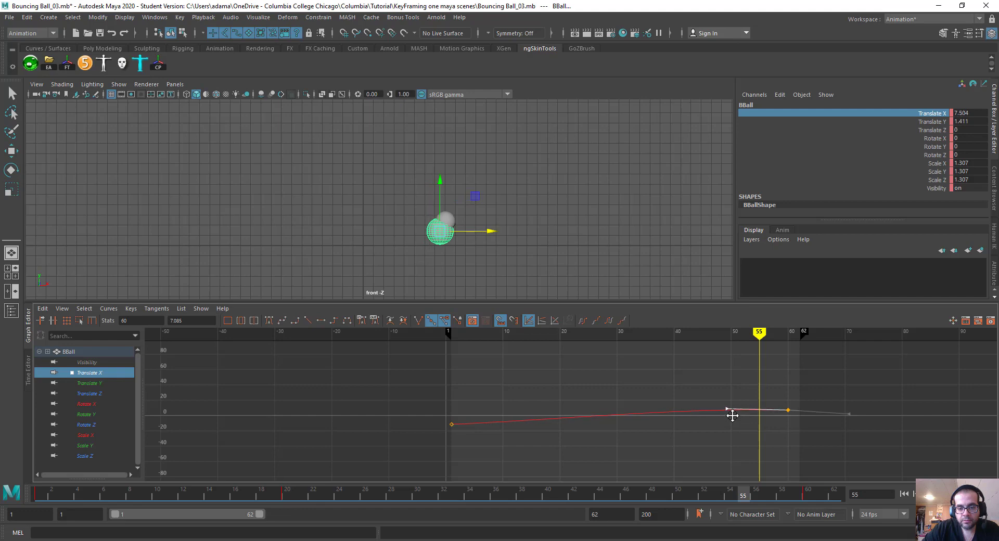
left_click_drag(427, 398, 474, 443)
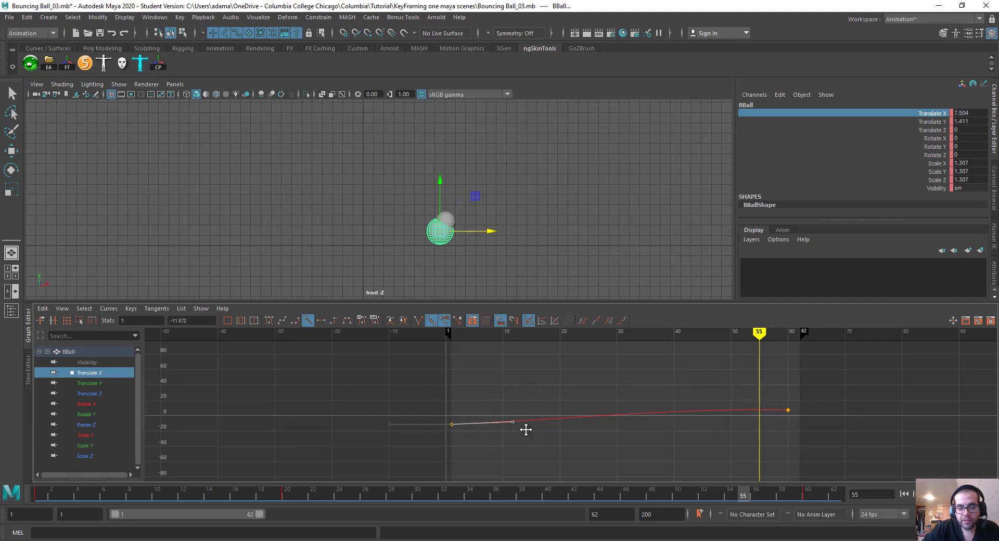
middle_click_drag(526, 429, 523, 425)
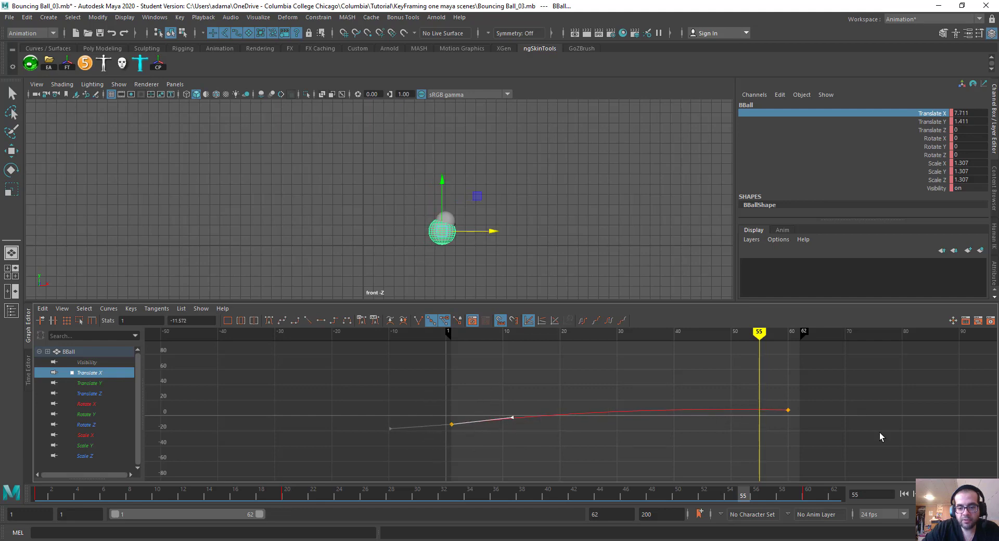
key("alt+v")
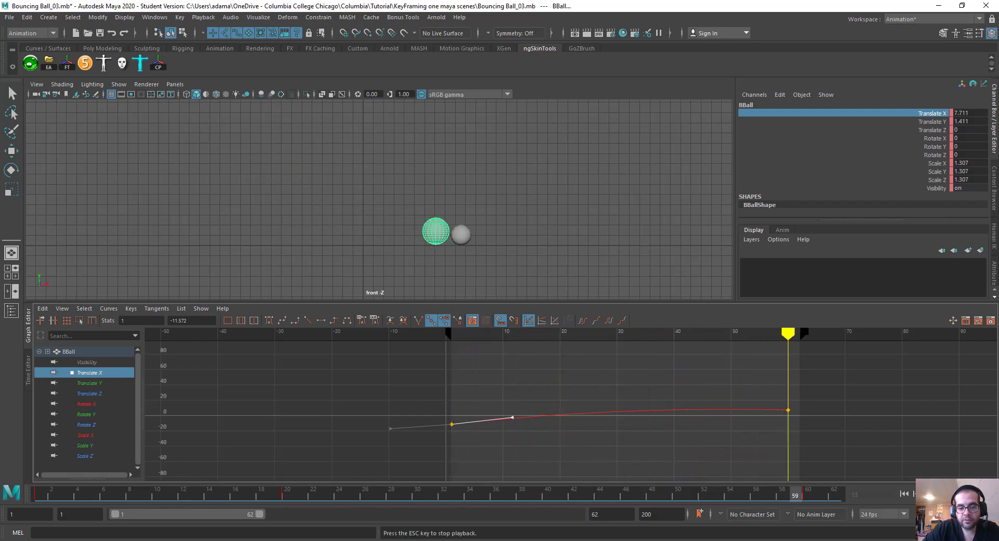
key("Escape")
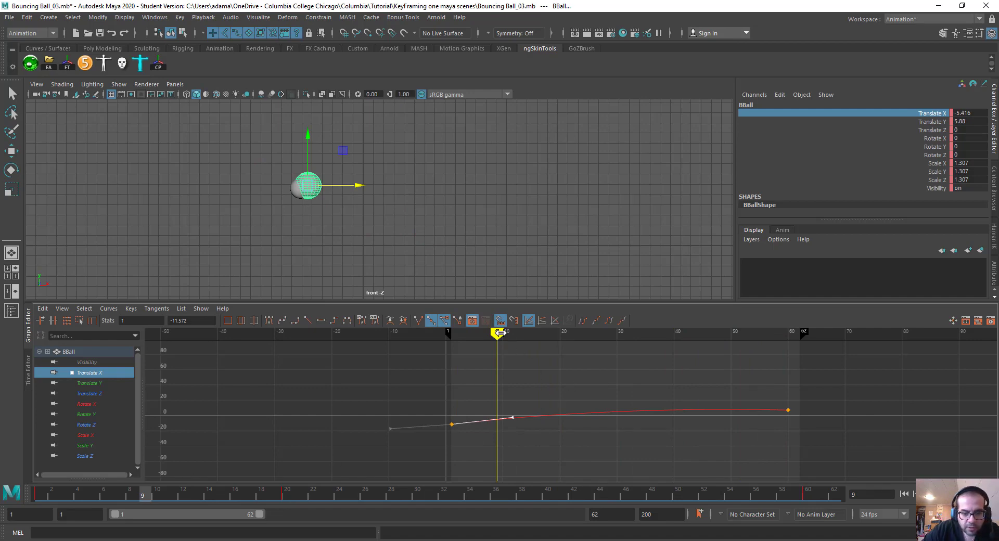
Step: Delete BBall's static Translate Z, Rotate and Scale keys at frame 1, leaving the Translate X and Y curves, and scrub to frame 33
left_click(85, 455)
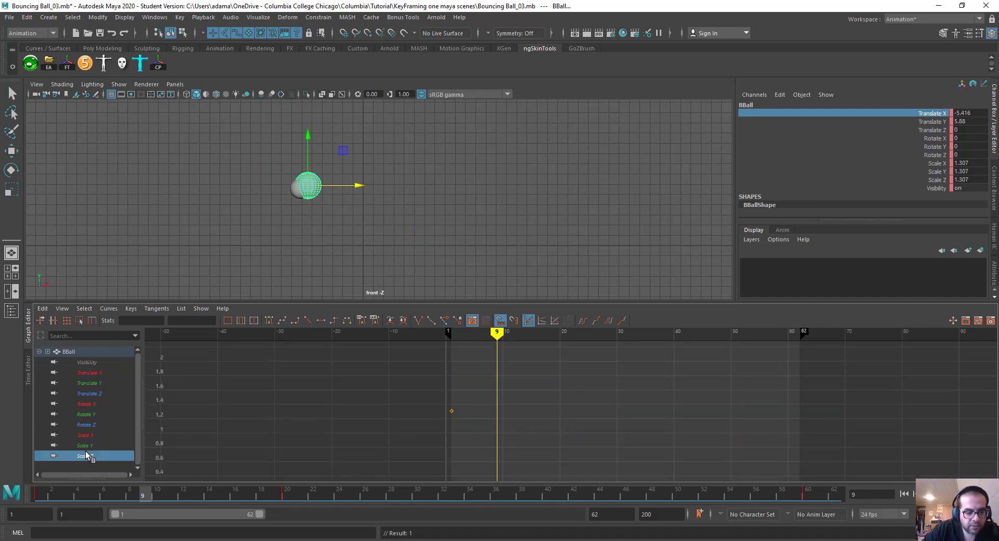
left_click(101, 372, "shift")
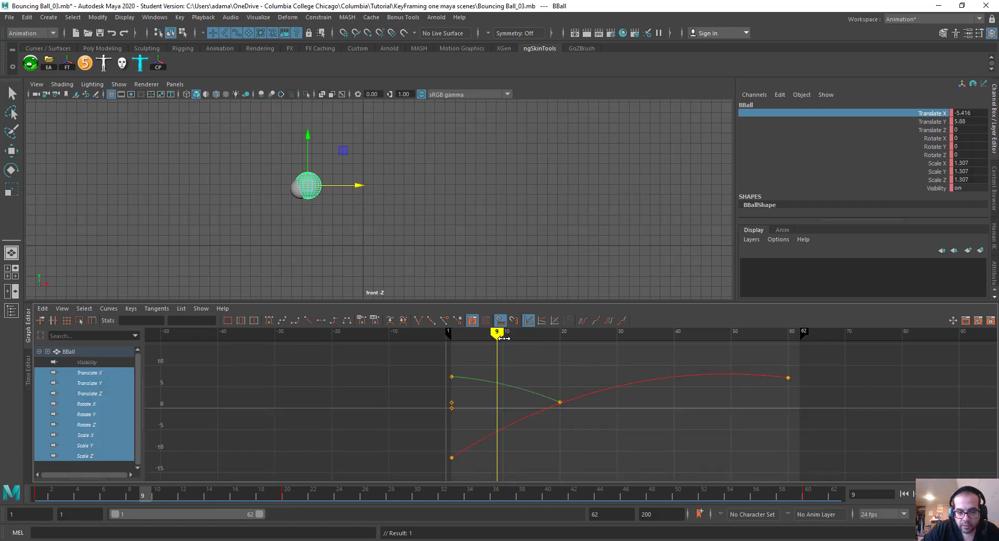
left_click_drag(503, 339, 474, 339)
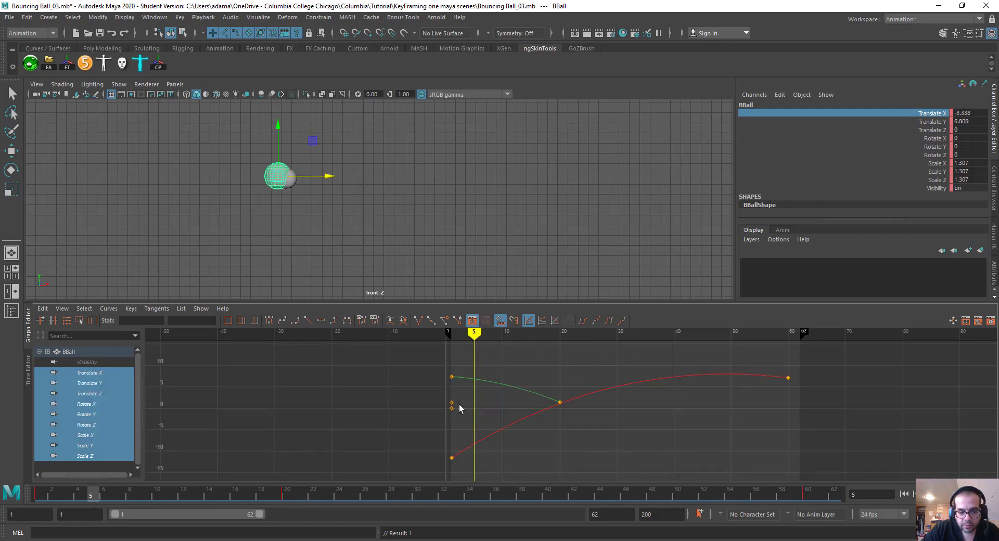
left_click_drag(459, 405, 468, 413)
key("Delete")
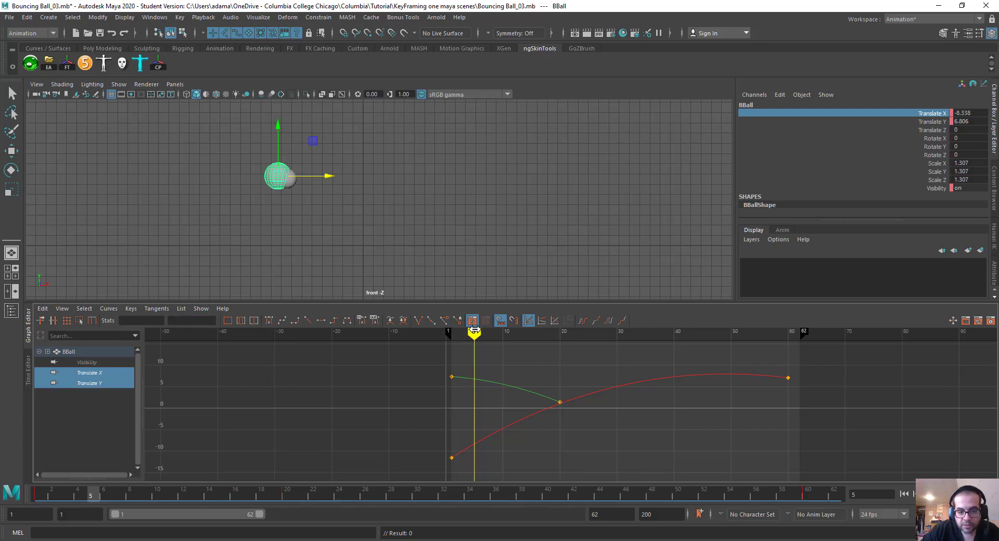
mouse_move(474, 331)
left_mouse_down()
mouse_move(417, 333)
mouse_move(720, 333)
mouse_move(623, 343)
left_mouse_up()
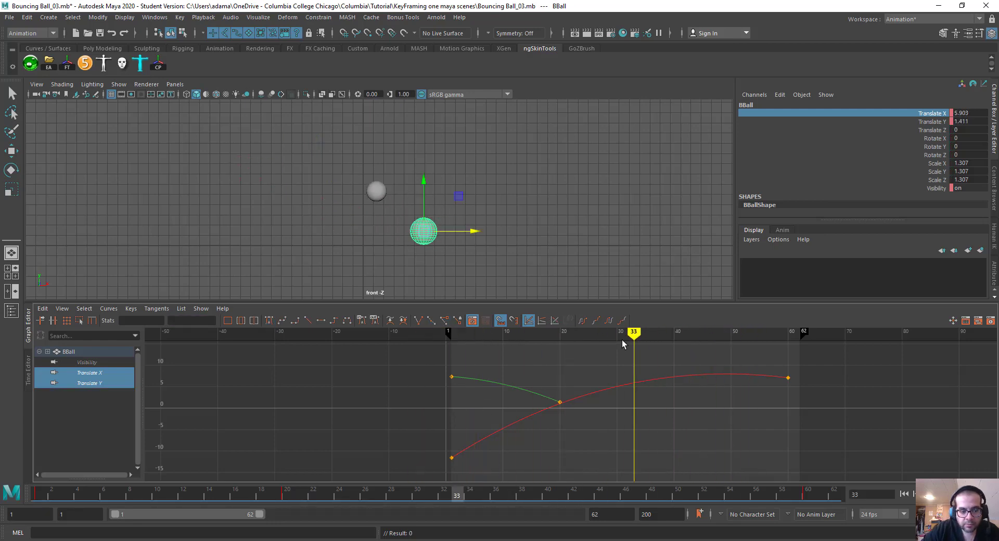
Step: Flatten the tangents of BBall's frame 60 Translate X key and play back from frame 1
left_click(83, 375)
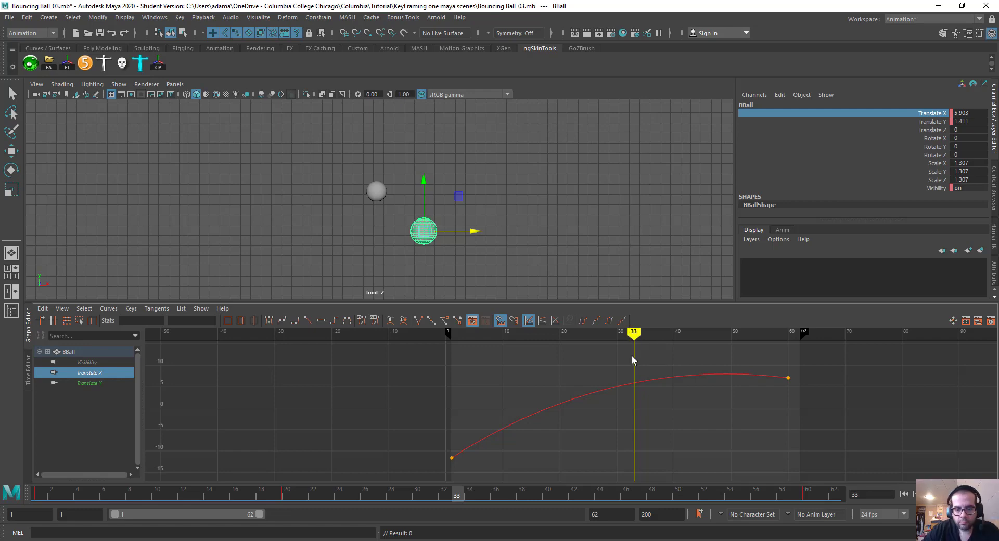
left_click(788, 377)
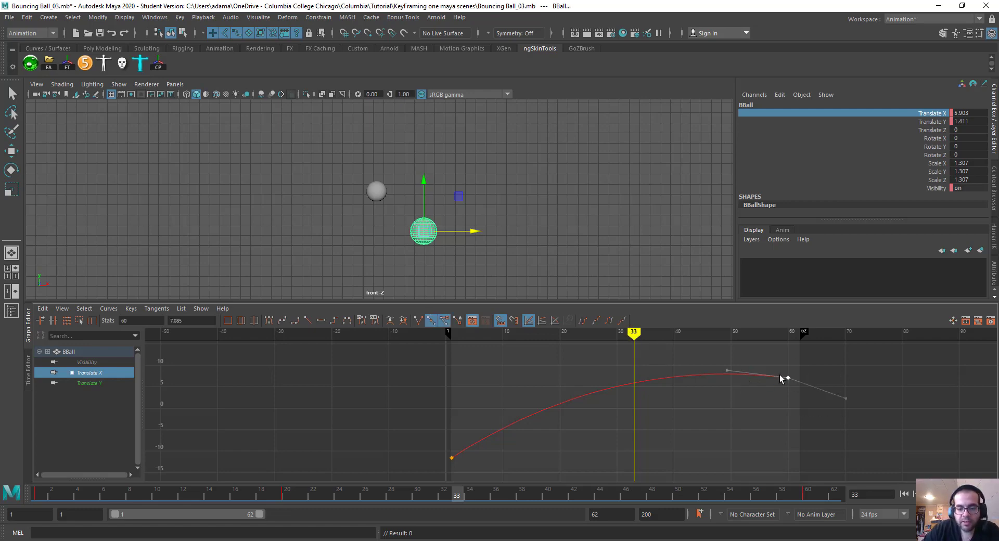
left_click(321, 321)
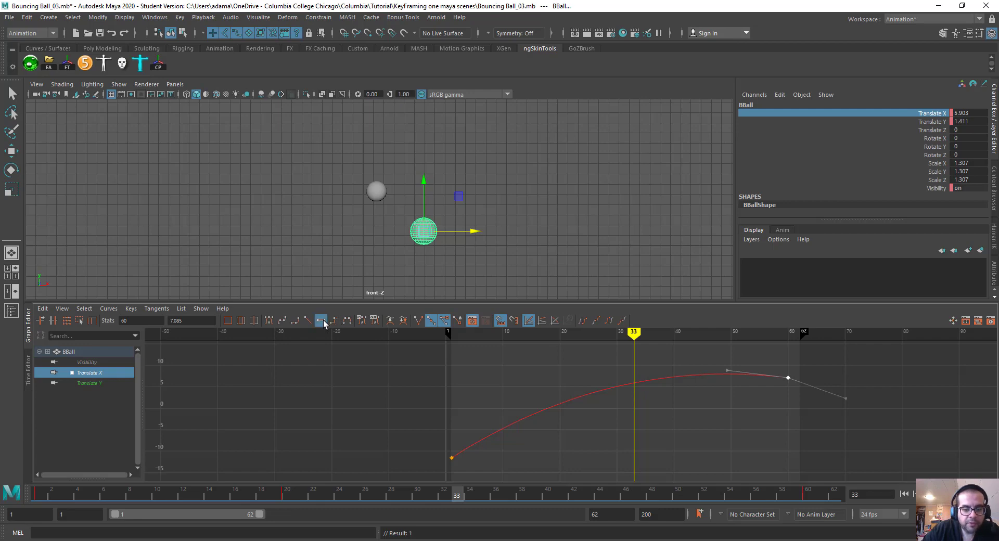
left_click_drag(635, 332, 453, 352)
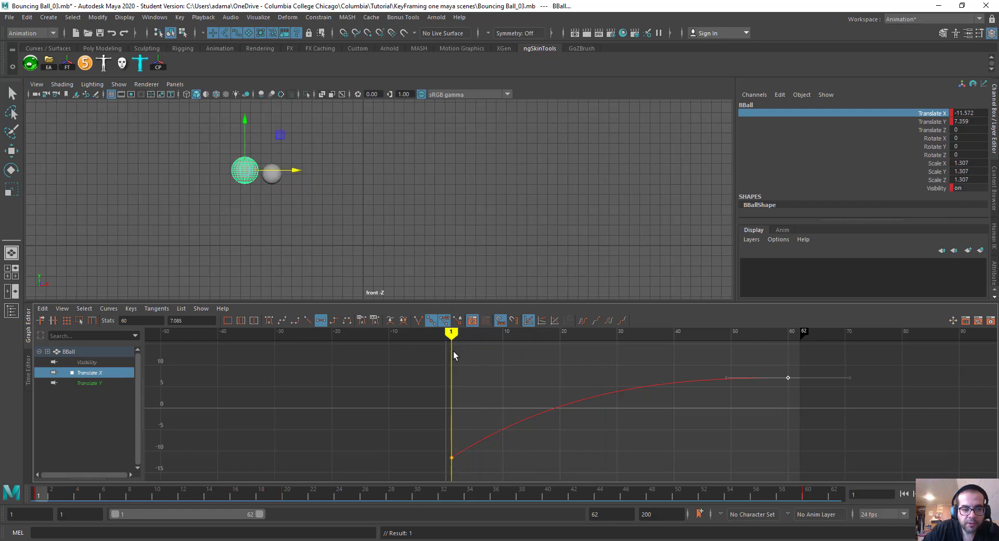
key("alt+v")
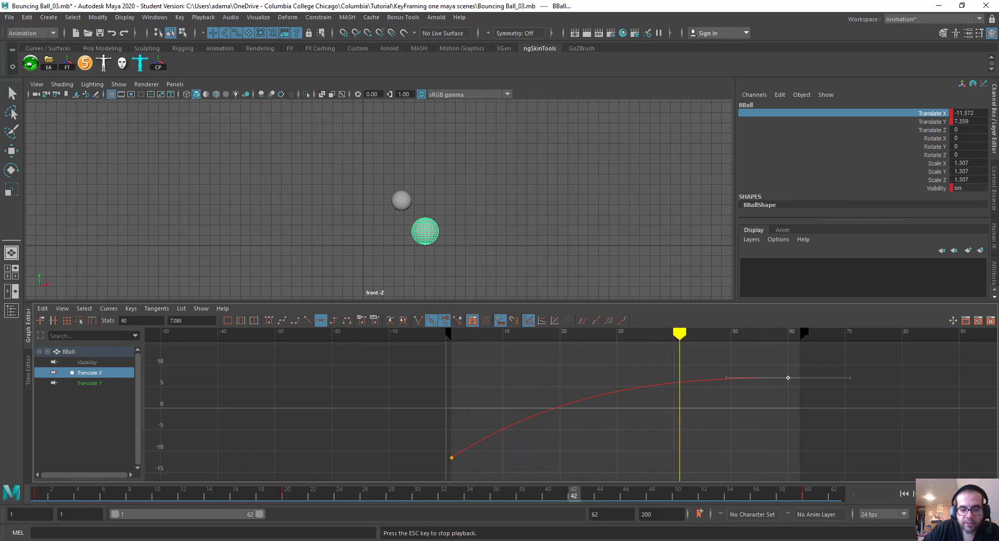
key("Escape")
Step: Lower BBall's frame 60 Translate X key to about 4.053 and scrub back to frame 21 to compare with Tball
left_click_drag(764, 359, 787, 400)
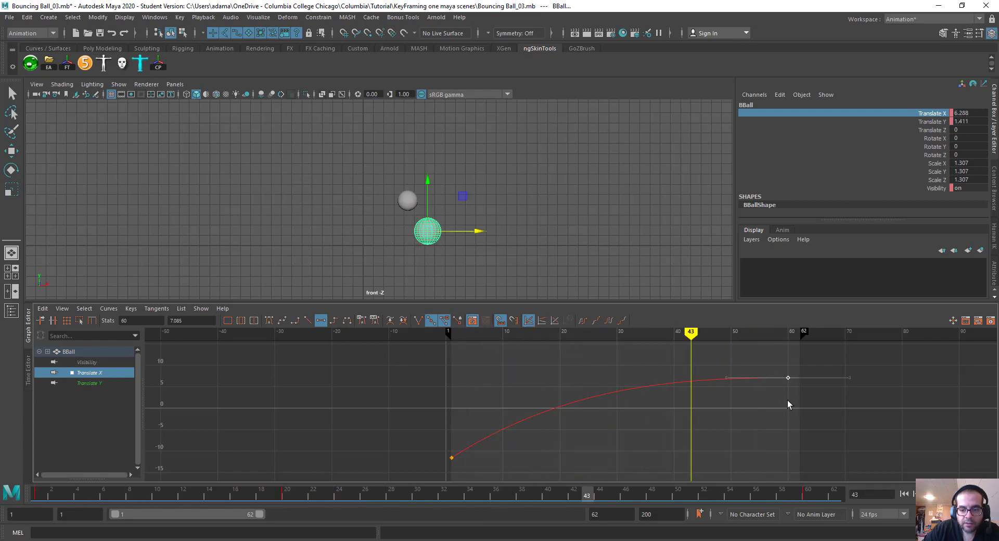
middle_click_drag(788, 401, 789, 414)
mouse_move(705, 333)
left_mouse_down()
mouse_move(446, 348)
mouse_move(565, 364)
left_mouse_up()
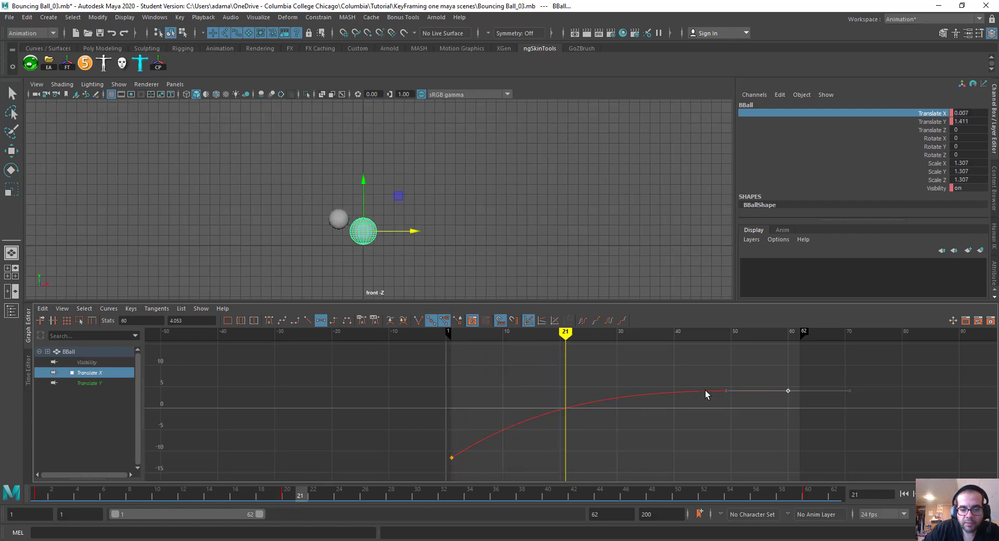
Step: Lower BBall's last Translate X key to about -0.191 at frame 61 and scrub back to frame 1
middle_click_drag(750, 381, 757, 406)
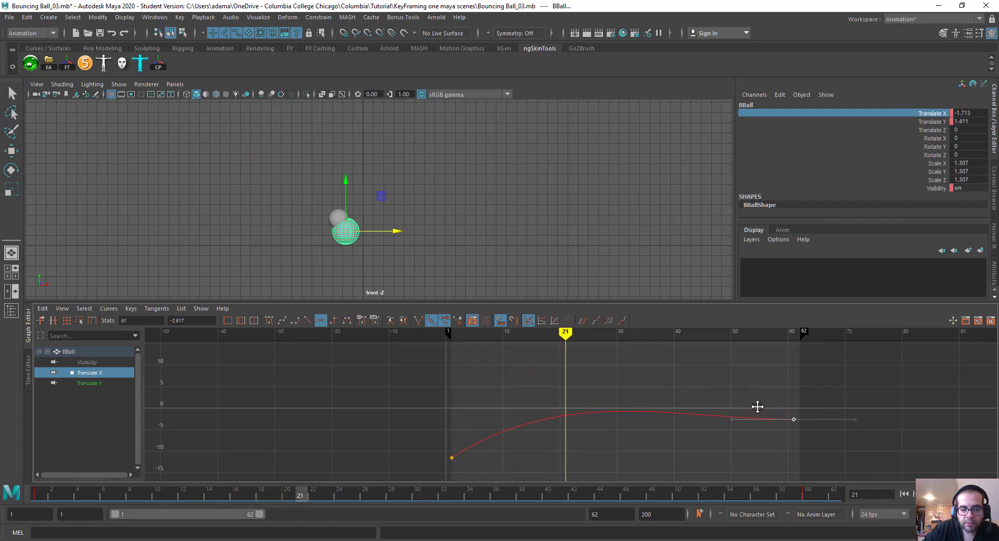
mouse_move(571, 338)
left_mouse_down()
mouse_move(548, 336)
mouse_move(566, 336)
left_mouse_up()
mouse_move(798, 431)
middle_mouse_down()
mouse_move(794, 409)
mouse_move(795, 417)
middle_mouse_up()
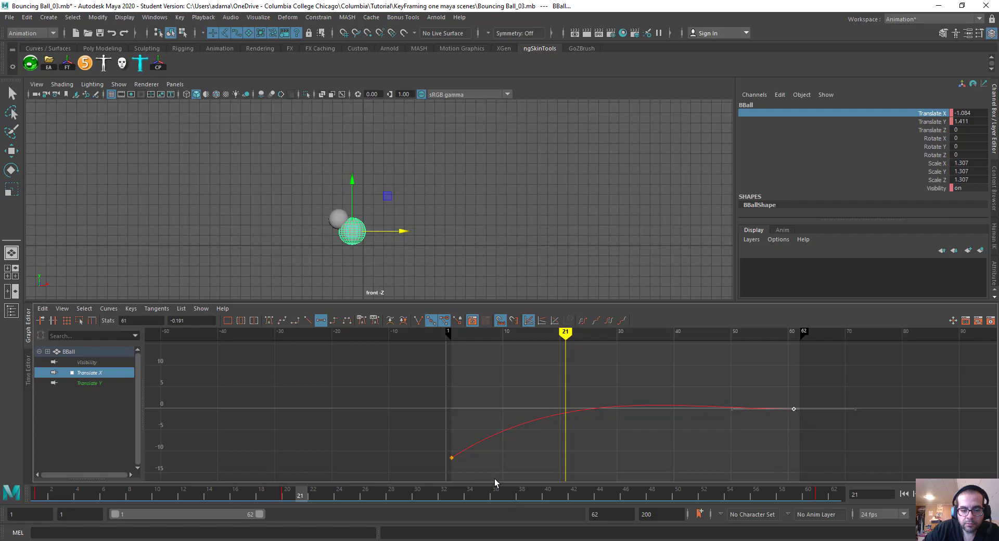
left_click_drag(562, 334, 452, 345)
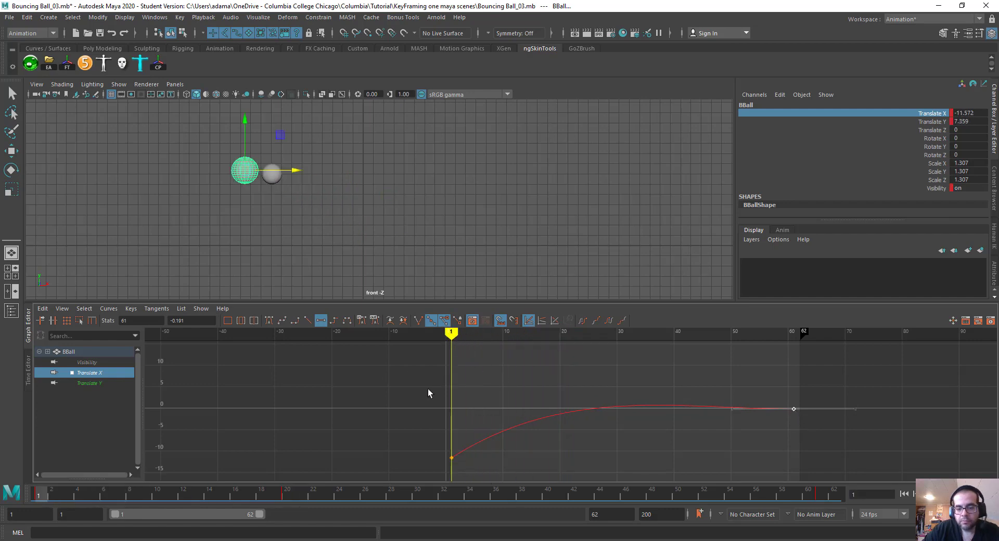
Step: Nudge BBall's frame 61 Translate X key slightly lower, reduce the slope of the frame 1 key's outgoing handle, and play back
left_click_drag(396, 376, 837, 440)
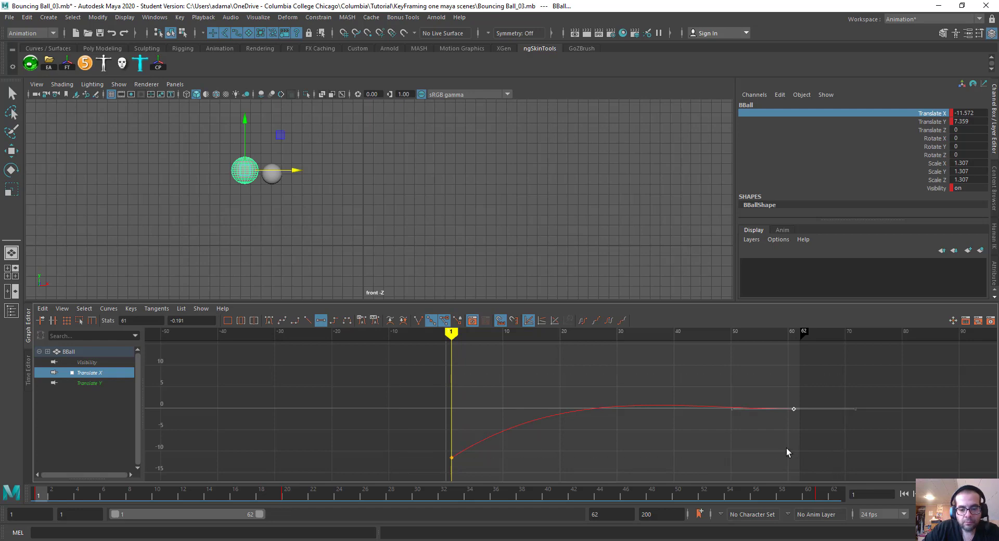
middle_click_drag(769, 441, 770, 445)
left_click_drag(495, 479, 497, 484)
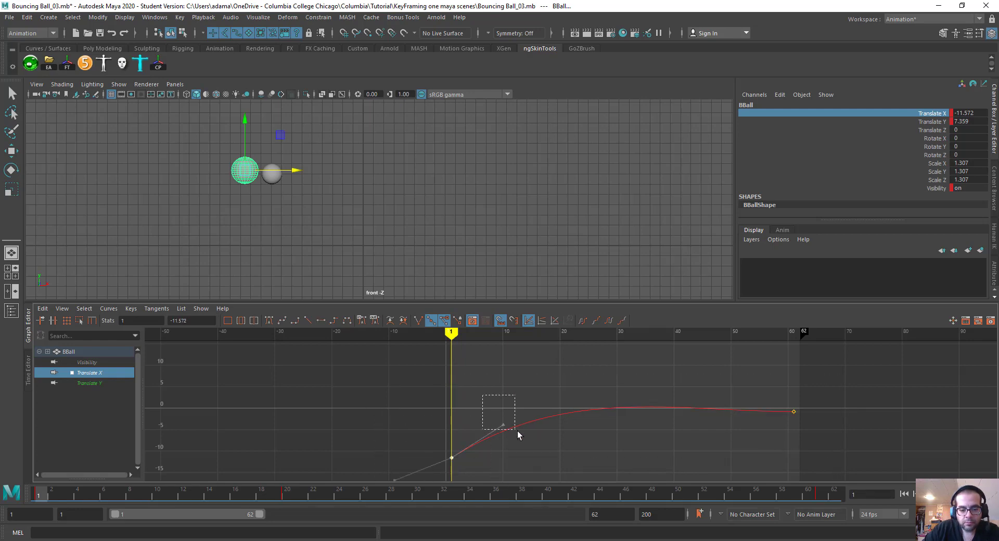
left_click_drag(517, 434, 518, 436)
middle_click_drag(518, 436, 525, 450)
mouse_move(450, 332)
left_mouse_down()
mouse_move(692, 363)
mouse_move(446, 346)
left_mouse_up()
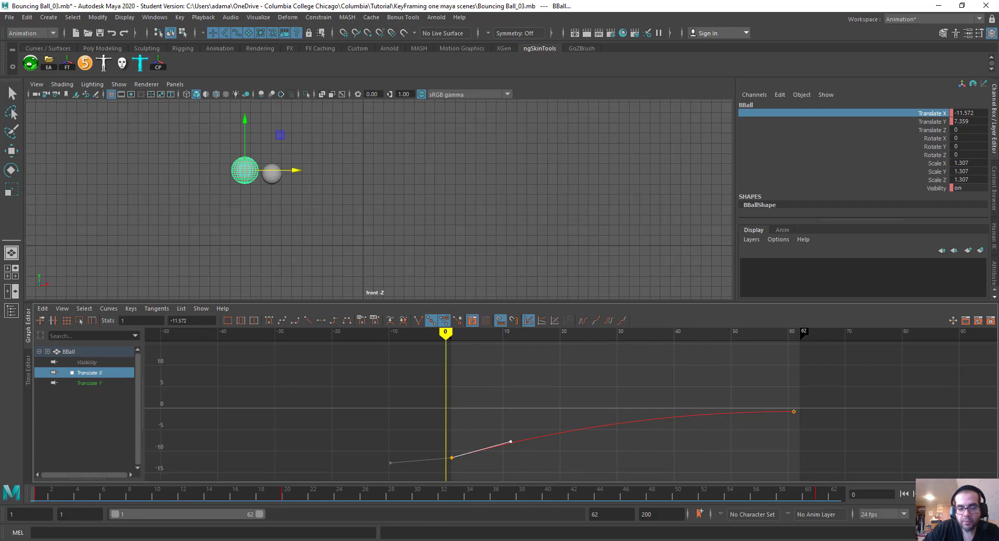
key("alt+v")
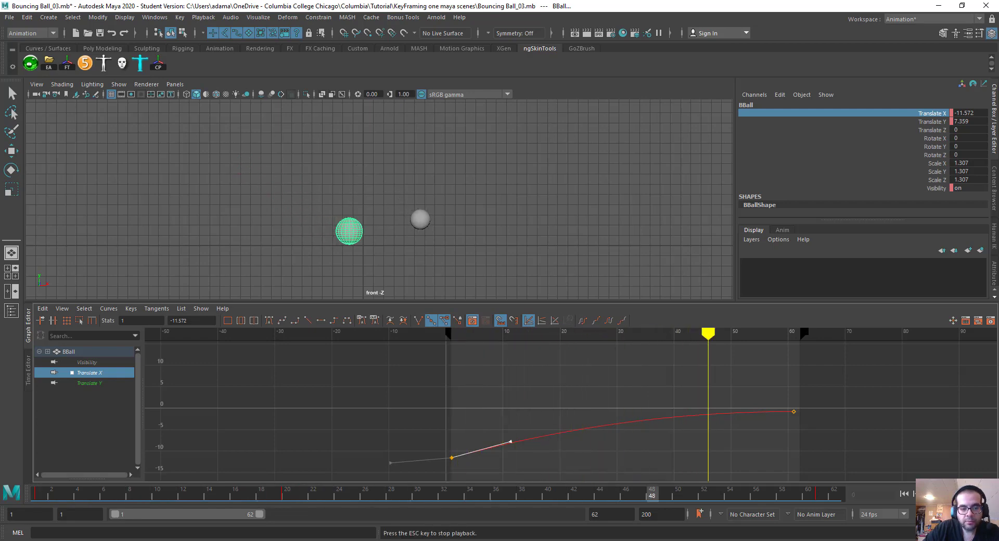
key("Escape")
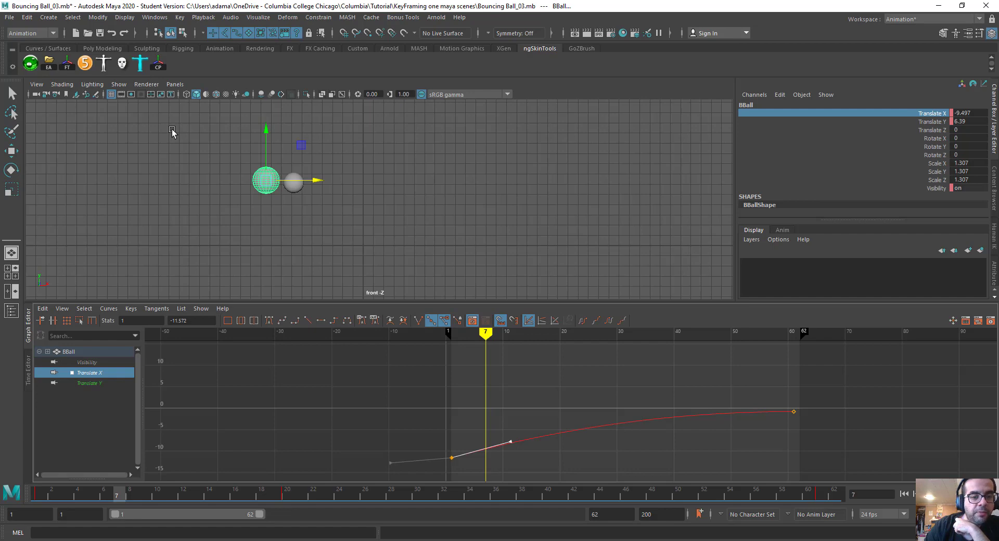
Step: Add a Grease Pencil frame at frame 7 and sketch a steep curve labelled HB, a straighter line labelled MB, and an arched line above it
left_click(96, 95)
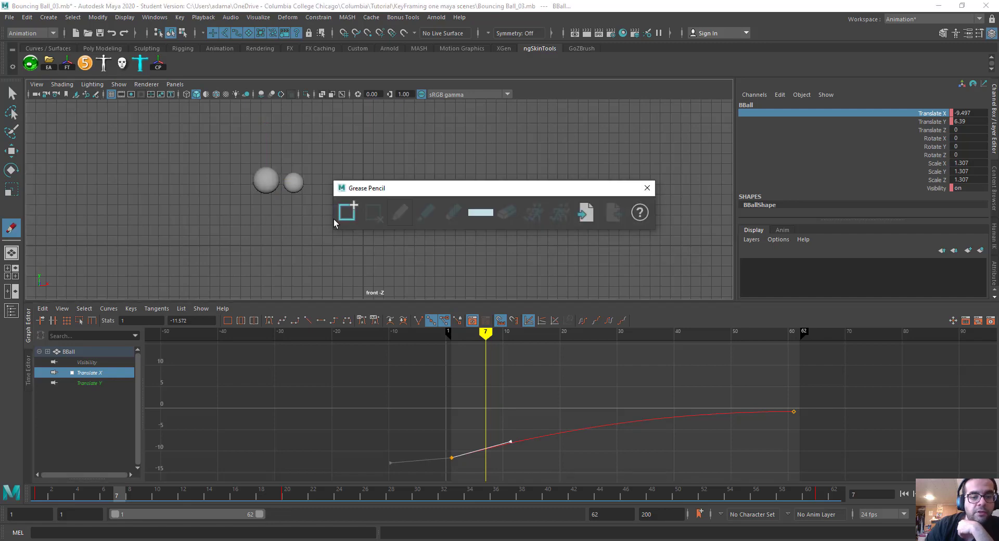
left_click(347, 212)
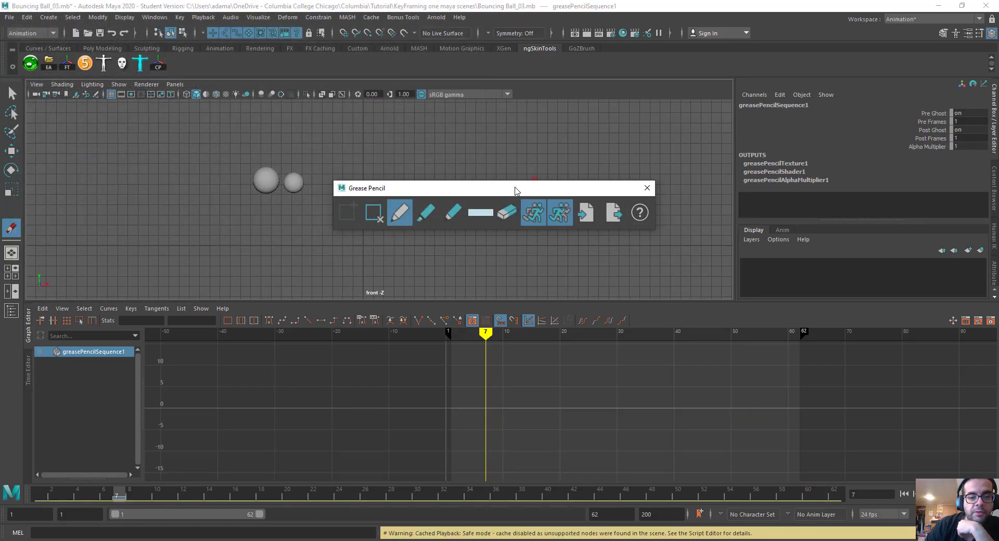
mouse_move(515, 190)
left_mouse_down()
mouse_move(681, 126)
mouse_move(765, 122)
left_mouse_up()
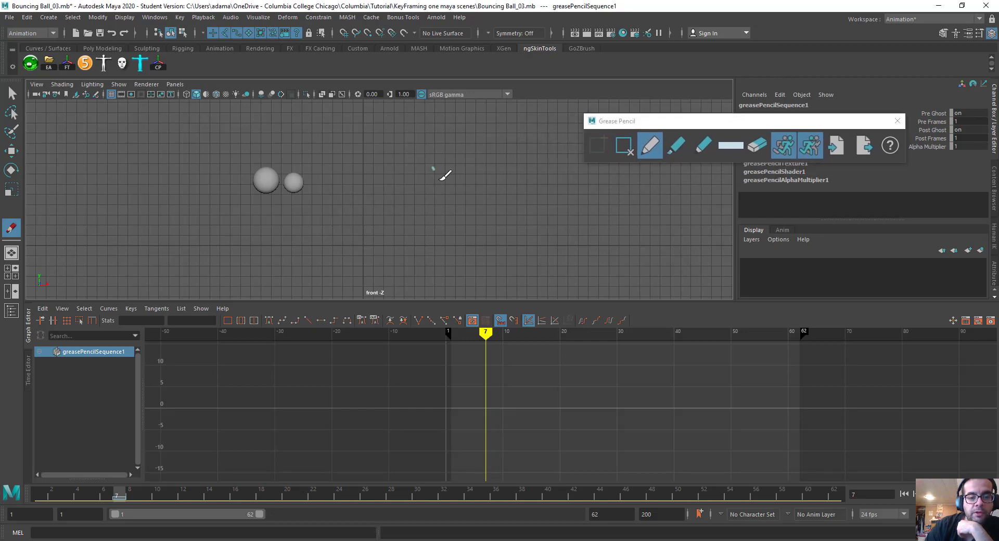
mouse_move(433, 167)
left_mouse_down()
mouse_move(491, 224)
mouse_move(604, 254)
mouse_move(624, 255)
mouse_move(637, 235)
mouse_move(630, 245)
left_mouse_up()
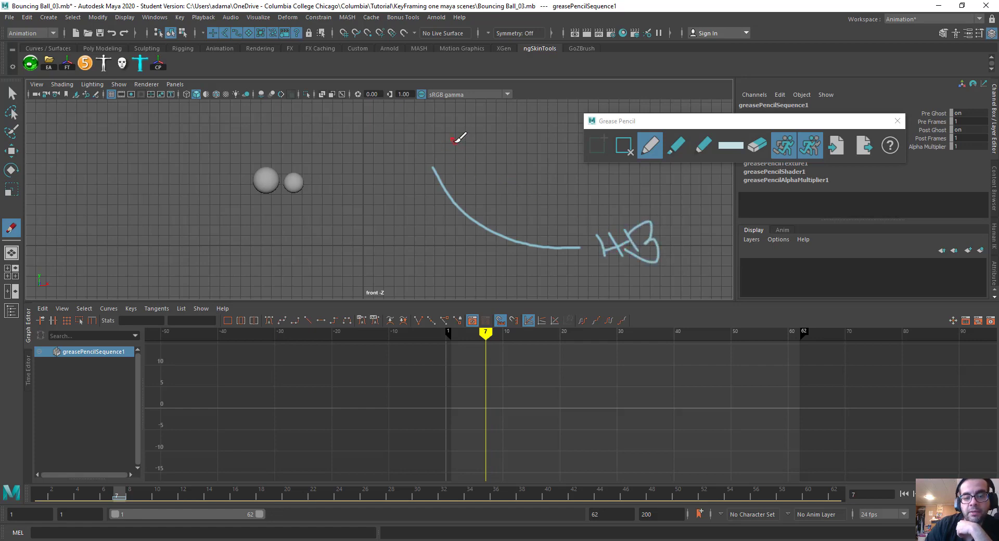
mouse_move(454, 139)
left_mouse_down()
mouse_move(553, 169)
mouse_move(621, 203)
mouse_move(666, 183)
mouse_move(687, 195)
left_mouse_up()
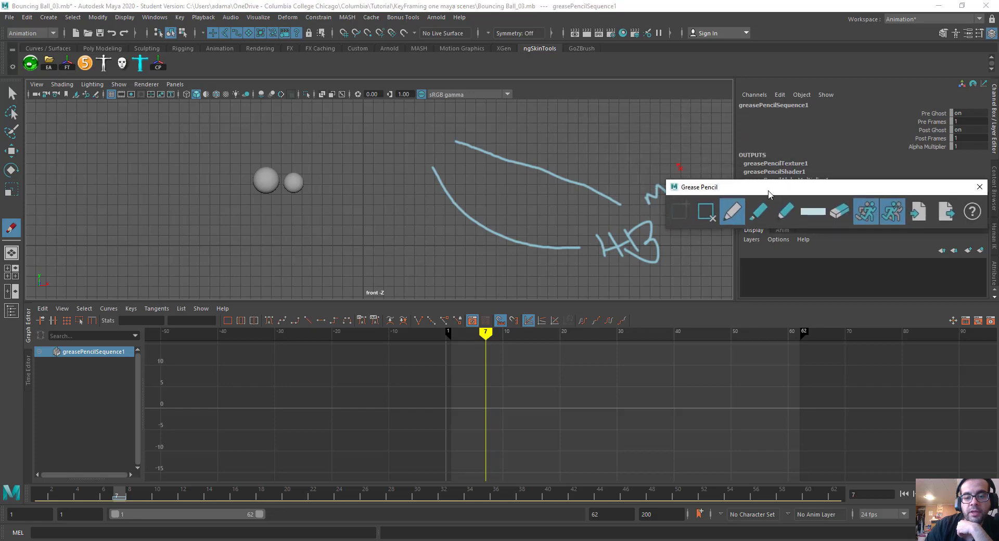
left_click_drag(674, 121, 755, 187)
mouse_move(458, 124)
left_mouse_down()
mouse_move(520, 119)
mouse_move(611, 176)
left_mouse_up()
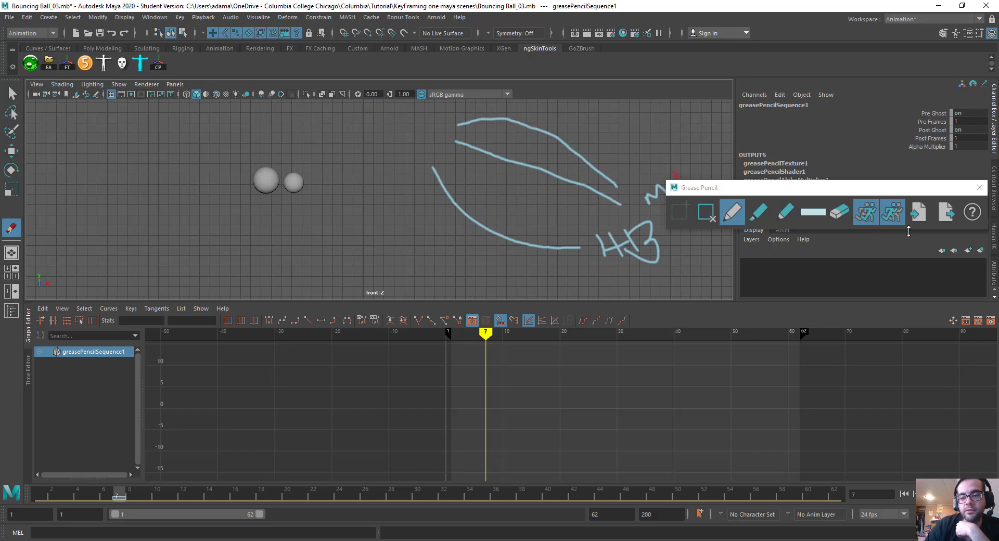
Step: Hide Grease Pencil drawings in the viewport and delete the frame 7 sketch
left_click_drag(929, 194, 864, 176)
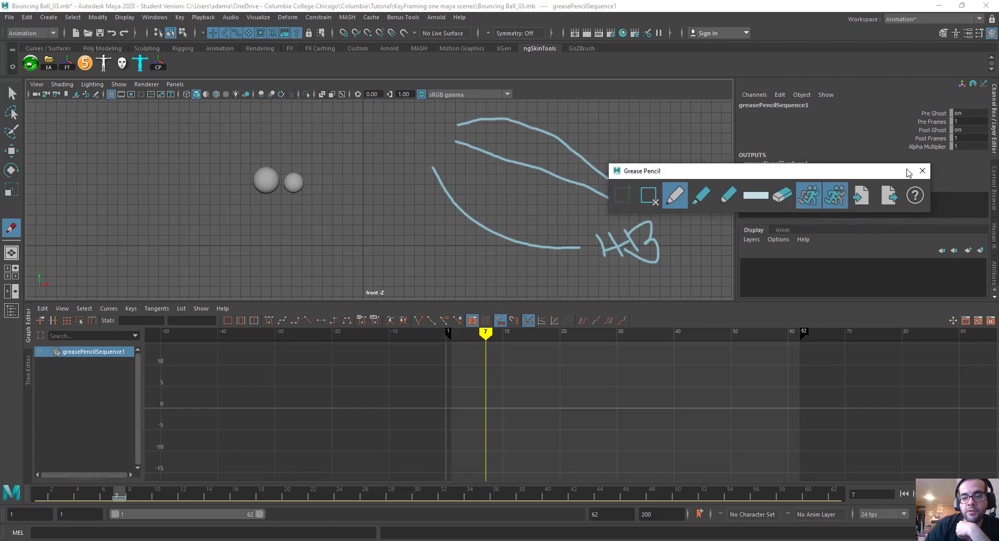
left_click(914, 171)
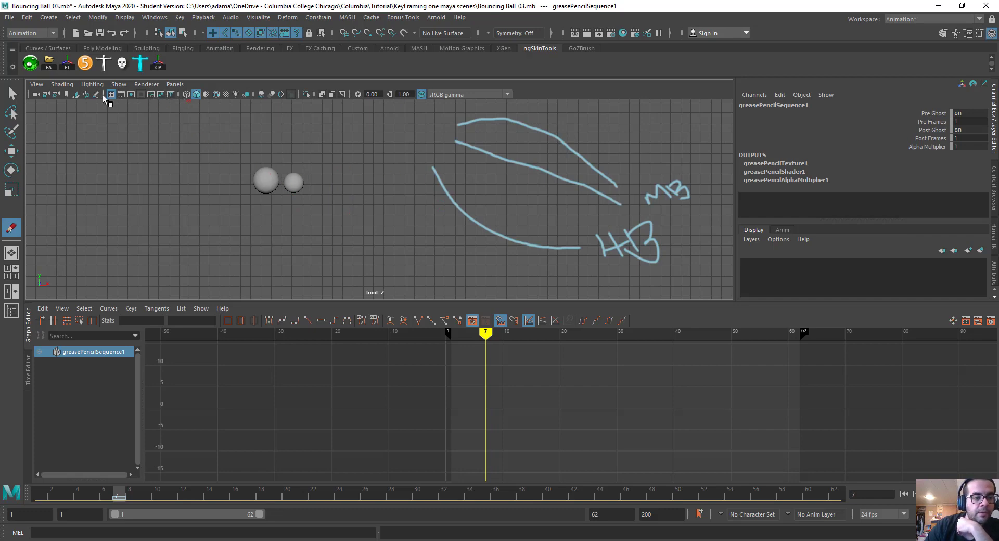
left_click(119, 84)
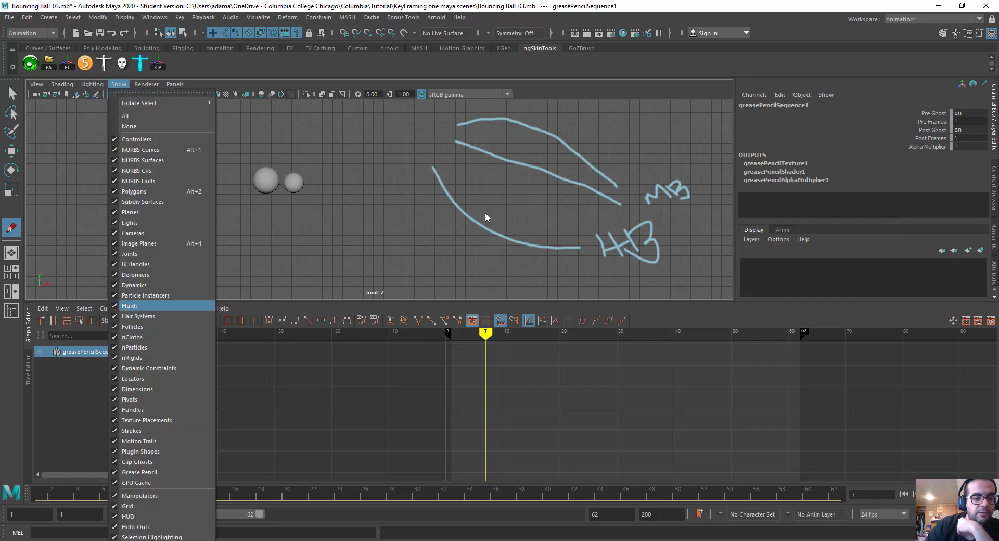
left_click(144, 471)
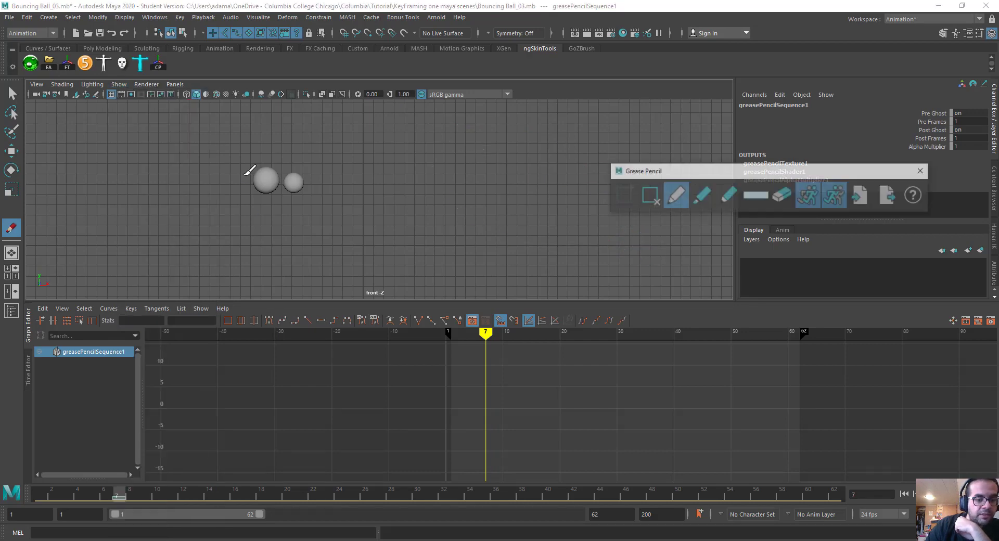
left_click(537, 187)
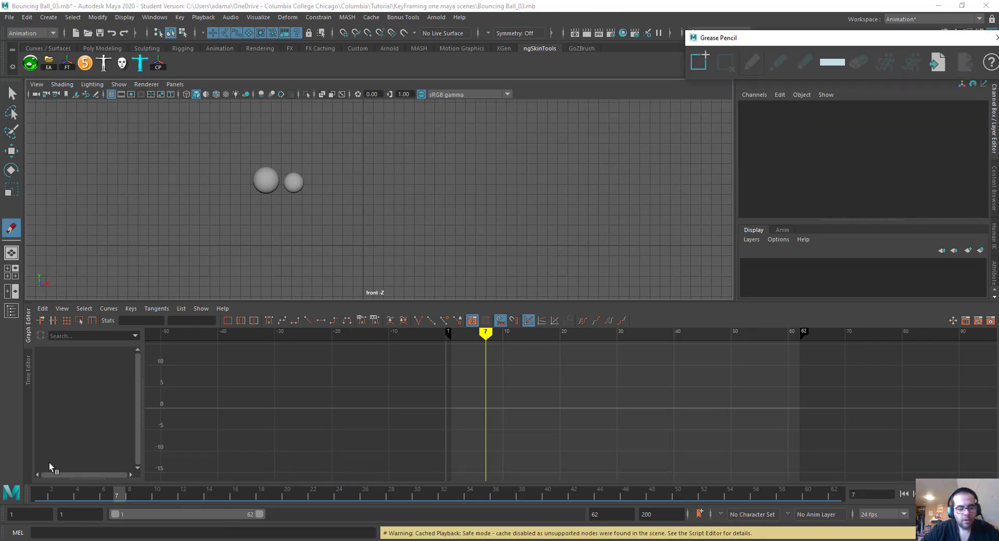
Step: Add a Grease Pencil frame at frame 10 and sketch a steep falling curve with a ground line and low bounce arcs under it
left_click_drag(66, 493, 157, 493)
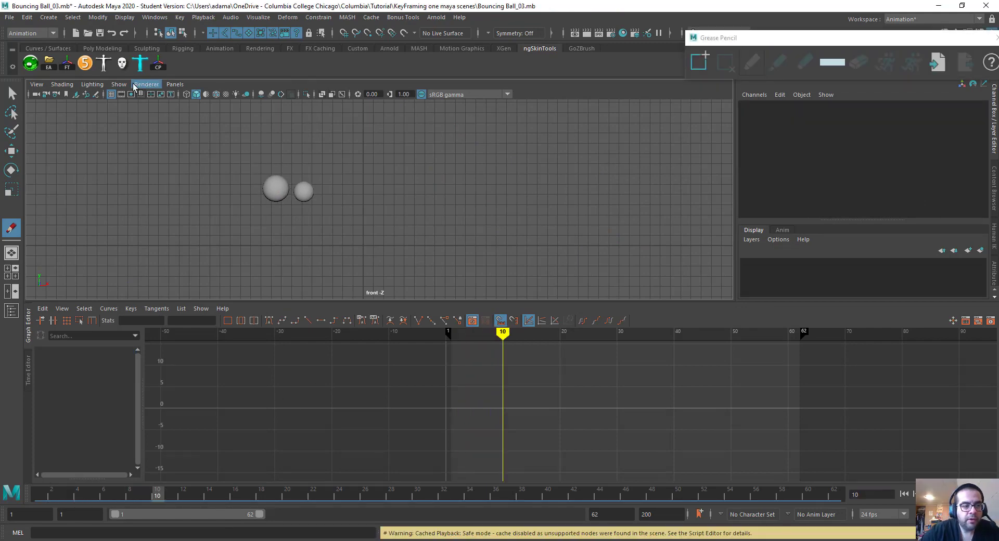
left_click(694, 55)
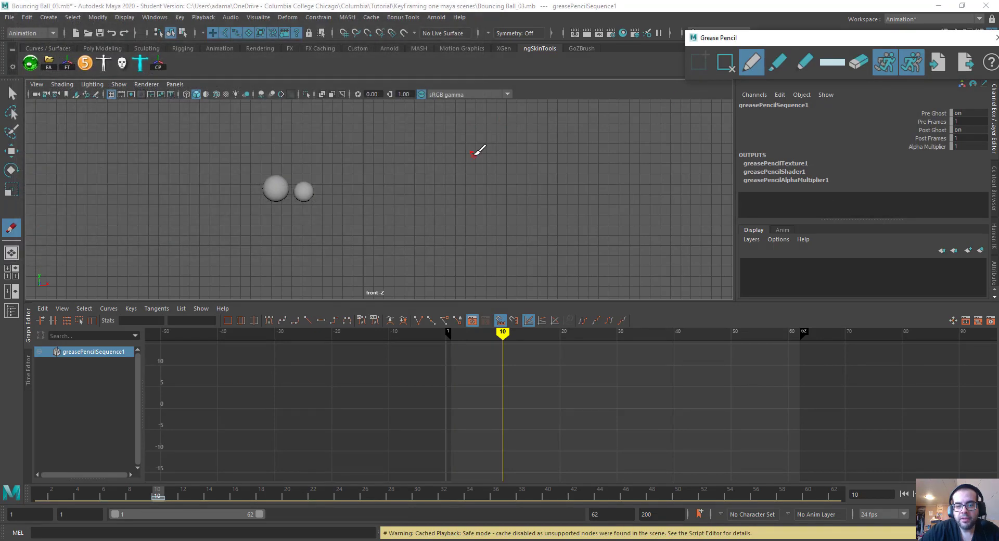
mouse_move(471, 144)
left_mouse_down()
mouse_move(511, 201)
mouse_move(621, 224)
left_mouse_up()
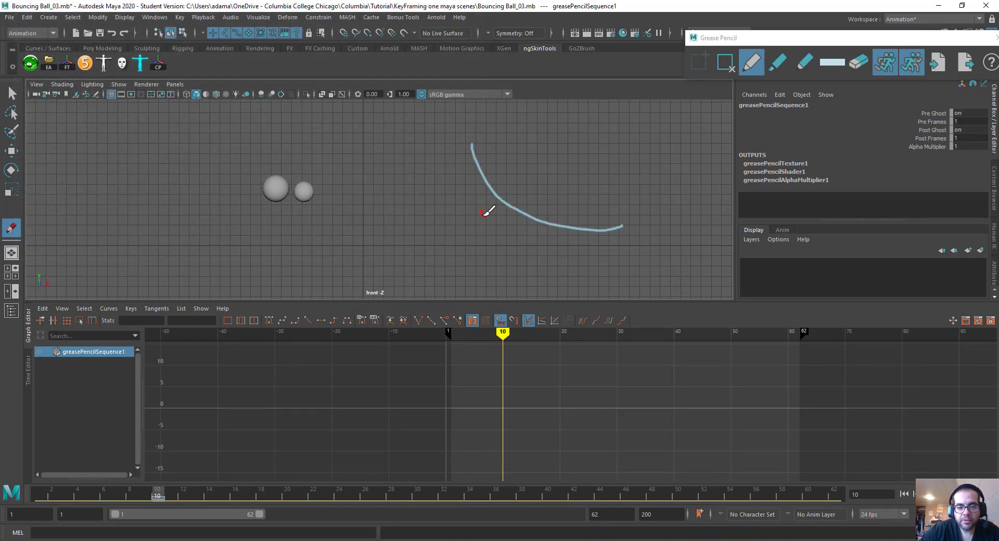
mouse_move(481, 221)
left_mouse_down()
mouse_move(501, 205)
mouse_move(515, 227)
mouse_move(528, 214)
mouse_move(541, 233)
mouse_move(564, 224)
mouse_move(585, 239)
mouse_move(488, 230)
mouse_move(619, 236)
left_mouse_up()
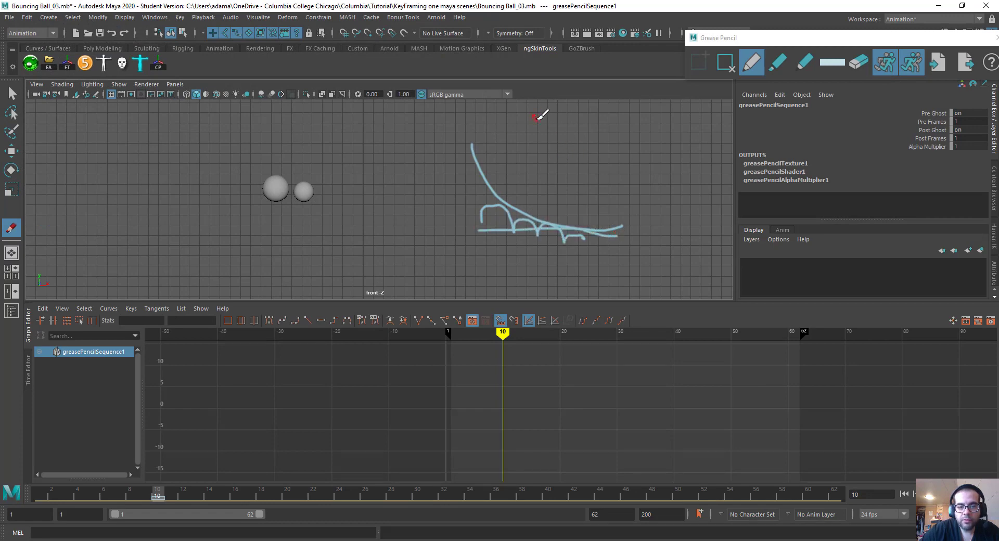
Step: Sketch a straighter falling line with taller bounce arcs above a ground line, and delete the frame 10 Grease Pencil sketch
mouse_move(537, 119)
left_mouse_down()
mouse_move(680, 174)
mouse_move(679, 183)
left_mouse_up()
mouse_move(538, 156)
left_mouse_down()
mouse_move(582, 133)
mouse_move(611, 175)
left_mouse_up()
left_click_drag(547, 178, 679, 183)
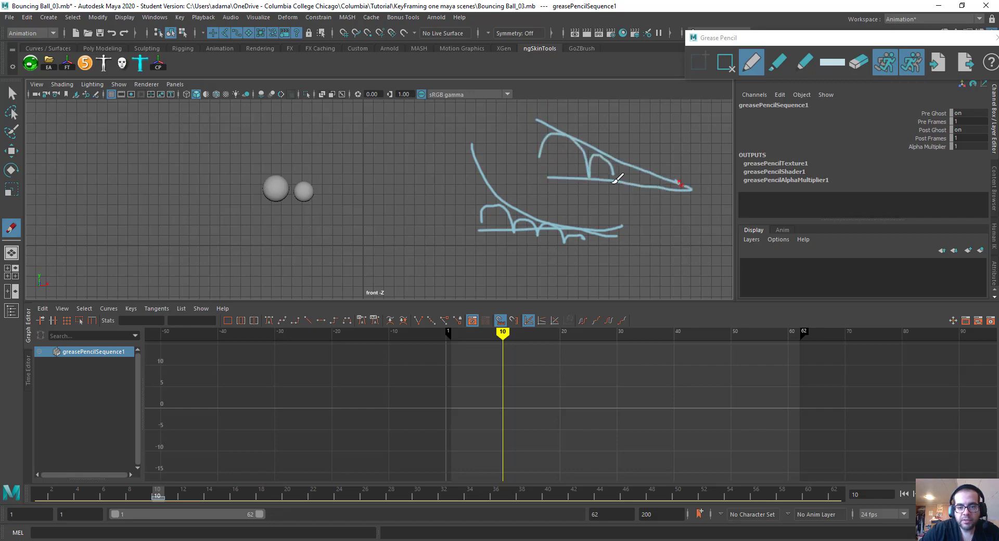
left_click_drag(608, 180, 677, 176)
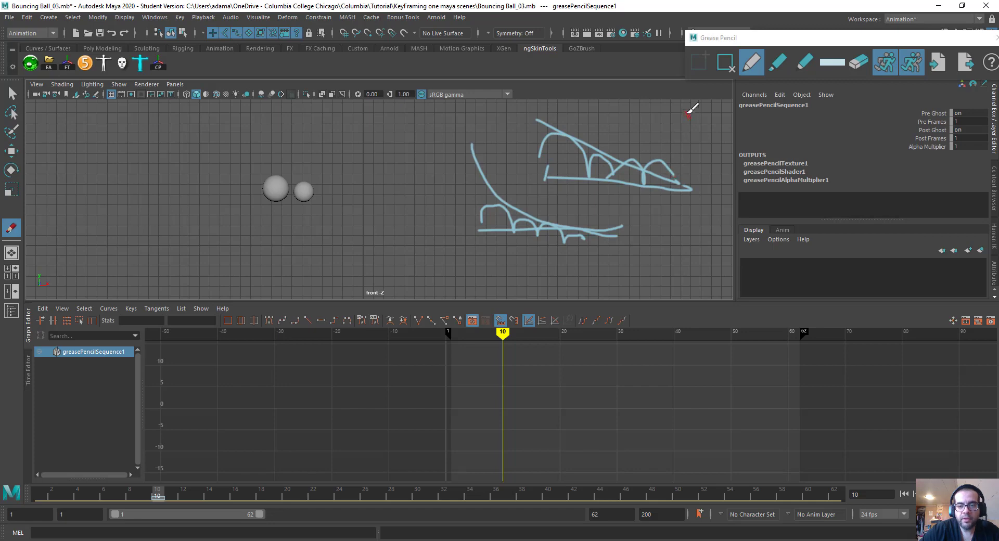
left_click(723, 69)
mouse_move(900, 38)
left_mouse_down()
mouse_move(873, 236)
mouse_move(874, 224)
left_mouse_up()
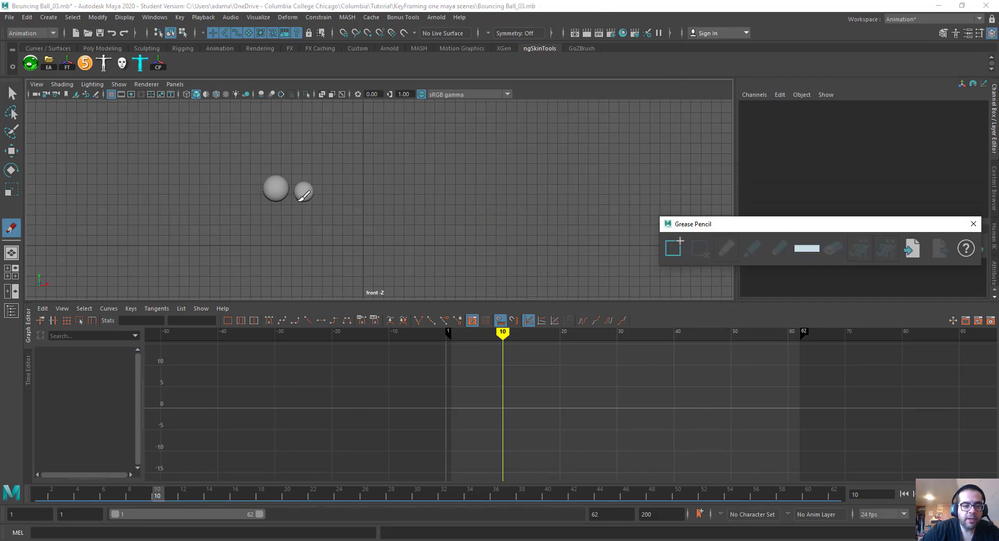
Step: Raise BBall at frame 21 to a Translate Y of about 1.919 and key it as a low bounce
key("w")
left_click(275, 188)
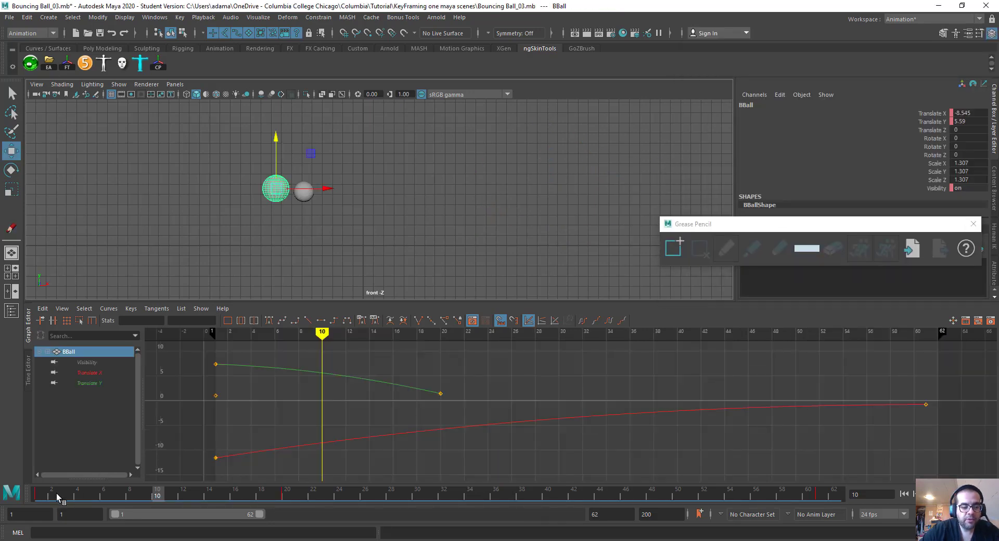
left_click_drag(56, 493, 300, 514)
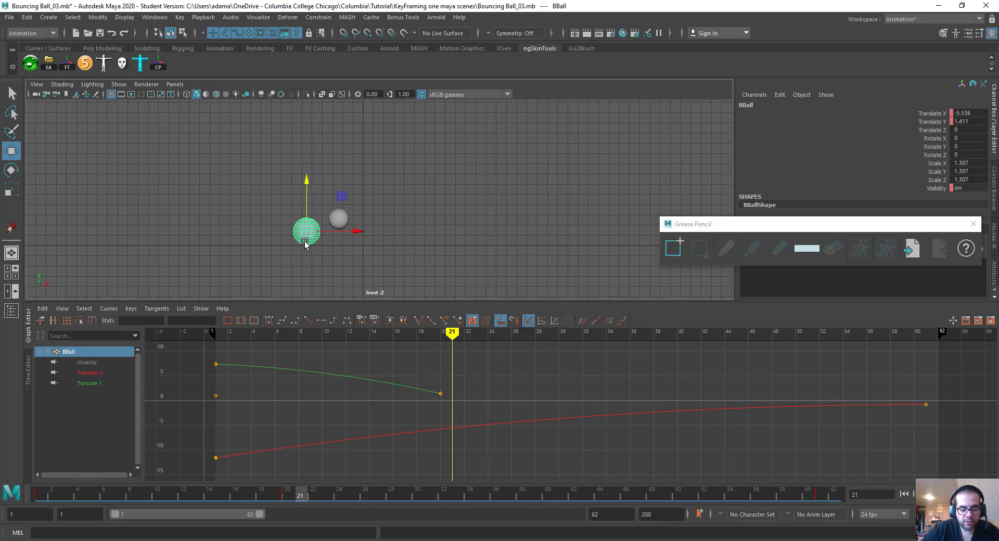
key("alt+comma")
key("alt+period")
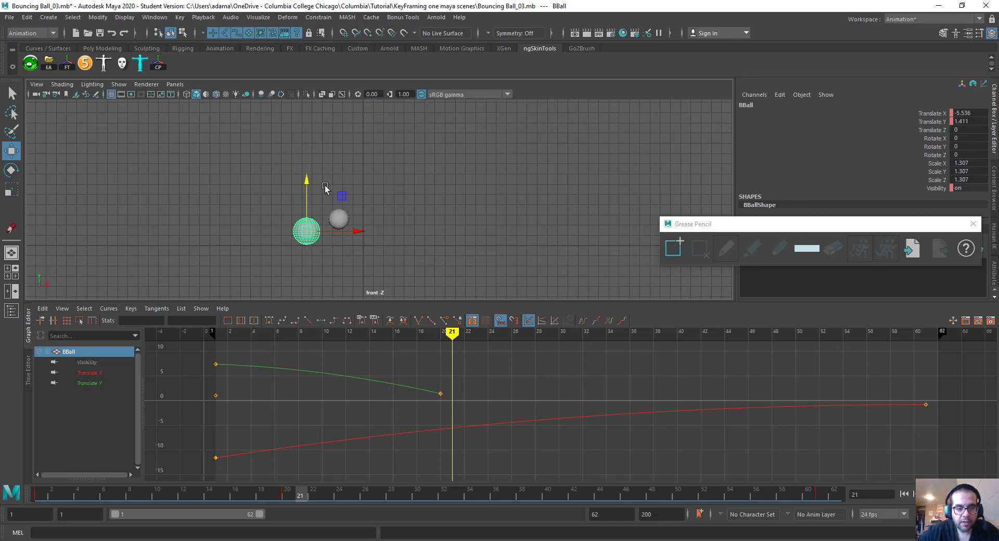
left_click_drag(306, 178, 307, 171)
key("s")
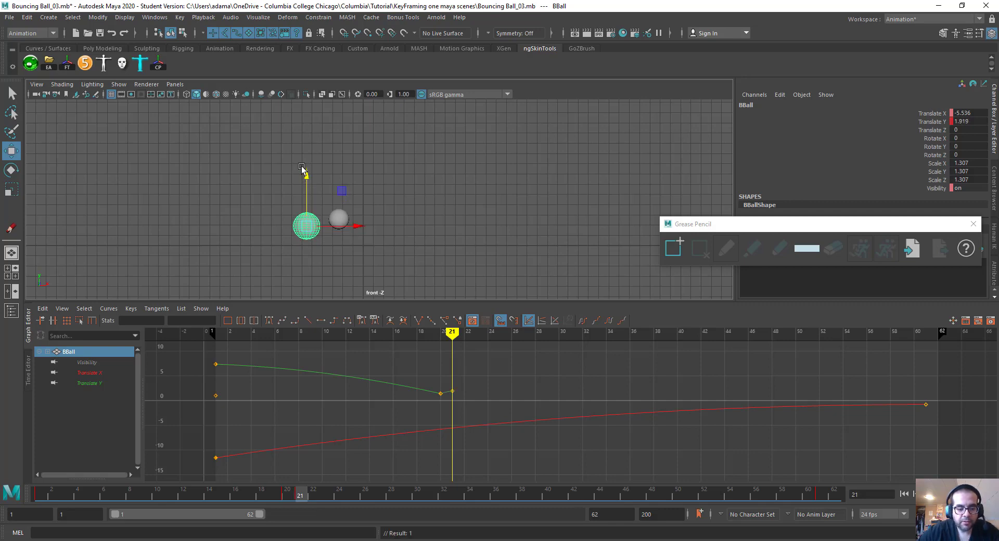
Step: Copy BBall's frame 20 ground pose to frame 22, key all its channels there, and scrub on to frame 25
mouse_move(283, 498)
left_mouse_down()
mouse_move(315, 498)
mouse_move(285, 495)
left_mouse_up()
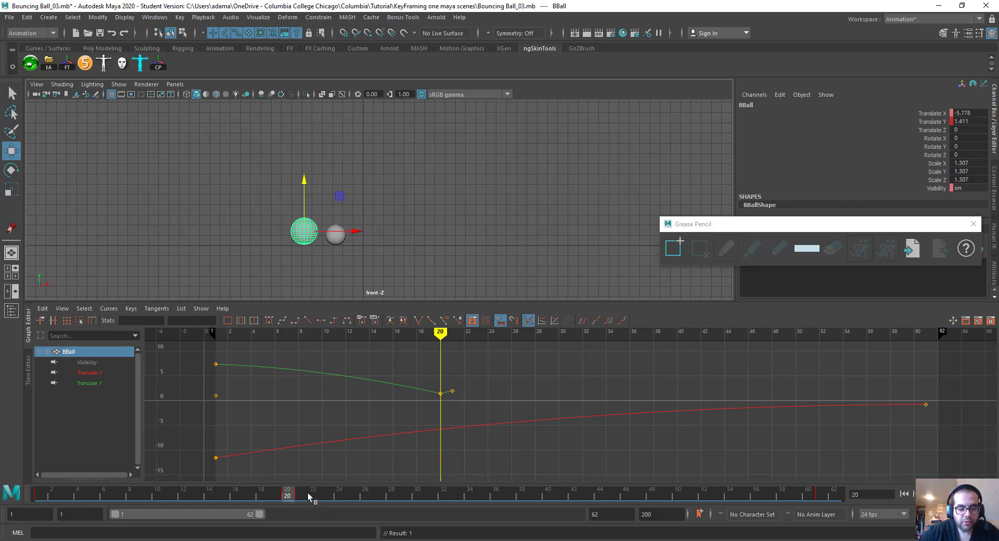
left_click(310, 492)
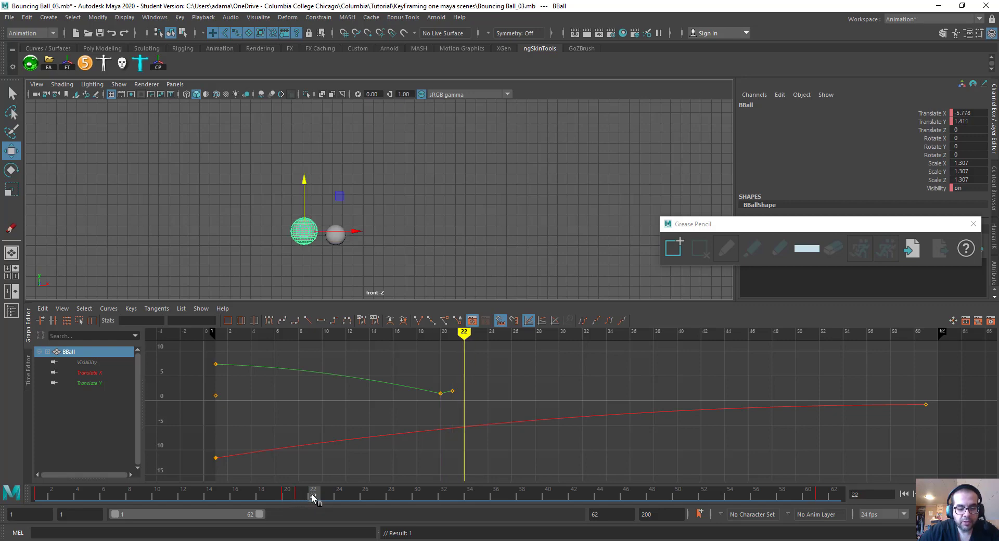
key("s")
left_click_drag(307, 497, 351, 498)
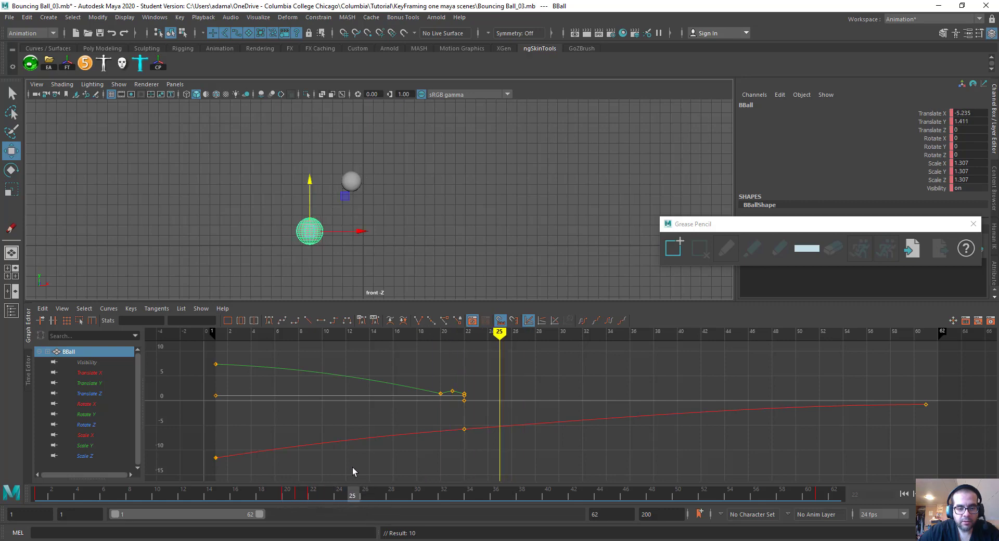
Step: Examine Tball's bounce curves at frame 25 for comparison, and reselect BBall at frame 23
left_click(352, 179)
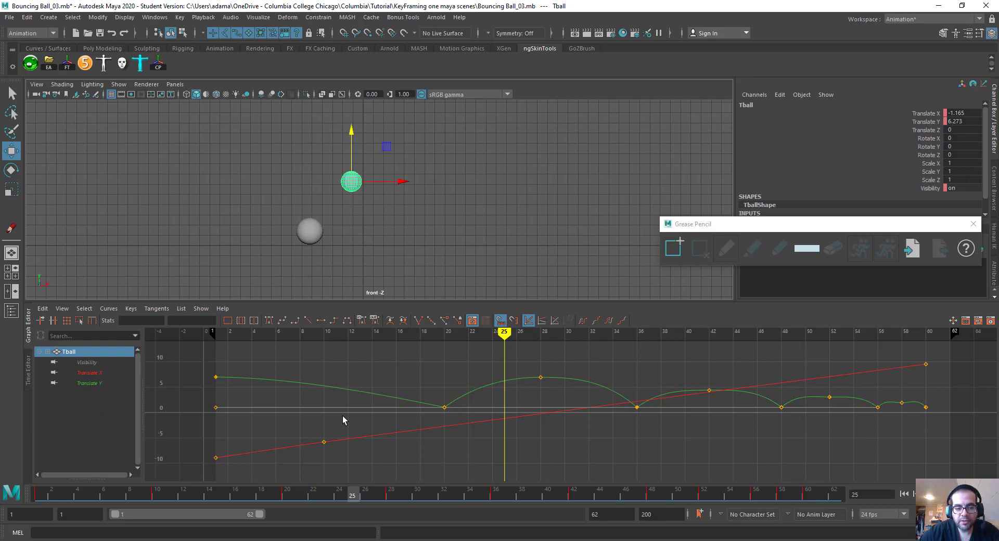
left_click(310, 229)
mouse_move(342, 500)
left_mouse_down()
mouse_move(278, 495)
mouse_move(328, 501)
left_mouse_up()
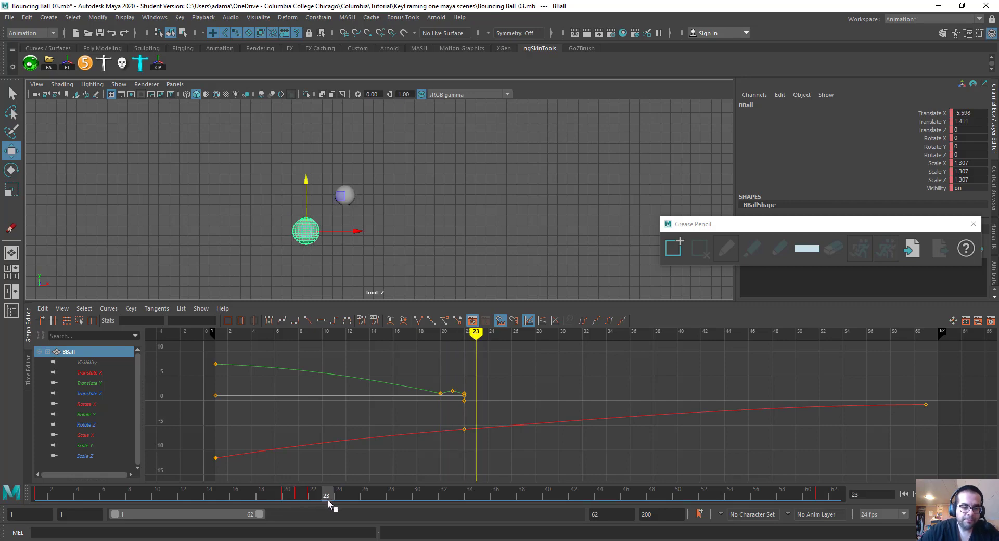
Step: Raise BBall at frame 23 to a Translate Y of about 2.173 and key it, and key its ground pose at frame 24
left_click_drag(305, 183, 306, 181)
key("s")
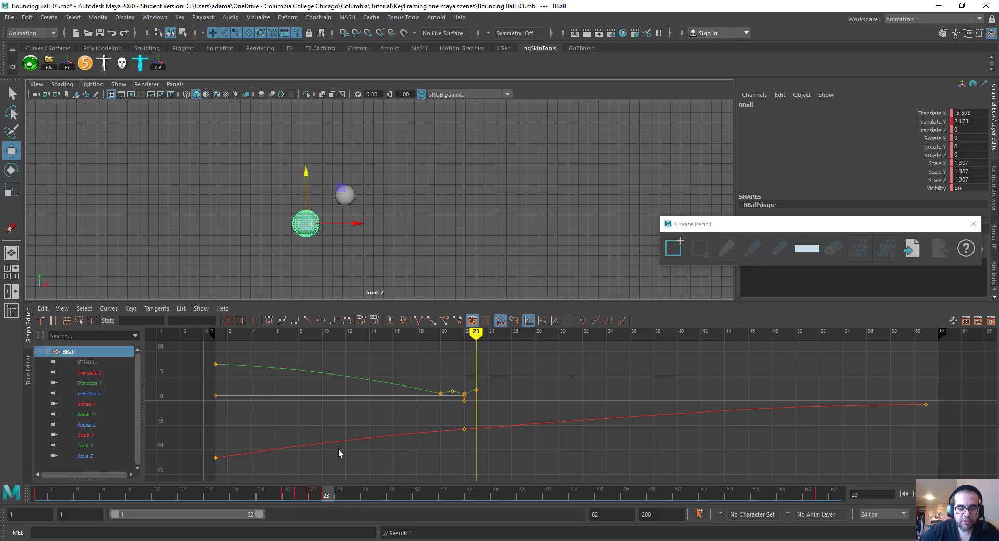
key("alt+period")
key("alt+comma")
key("alt+comma")
left_click(341, 495)
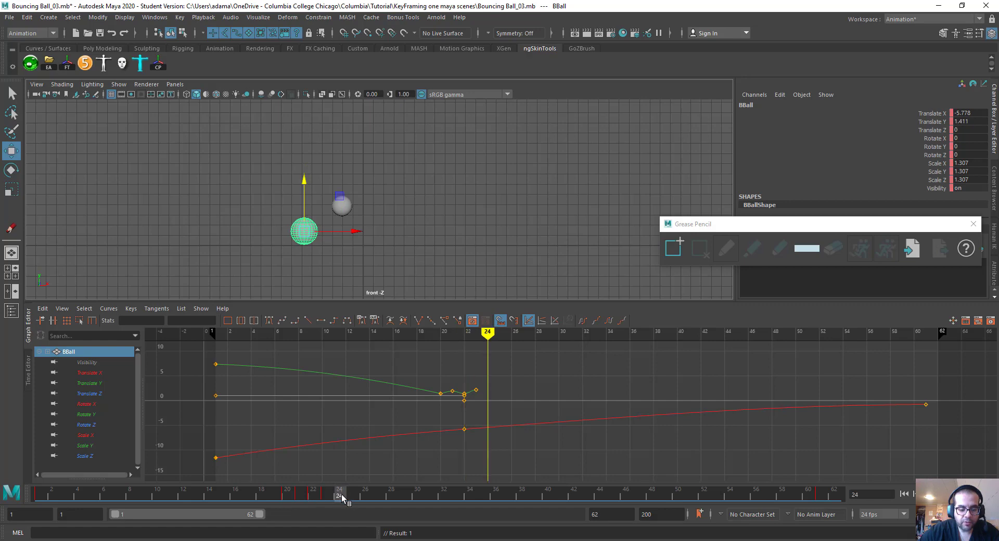
key("s")
Step: Raise BBall at frame 25 to a Translate Y of about 2.326 and key it, and copy the frame 24 ground pose to frame 26
mouse_move(336, 498)
left_mouse_down()
mouse_move(281, 499)
mouse_move(349, 509)
left_mouse_up()
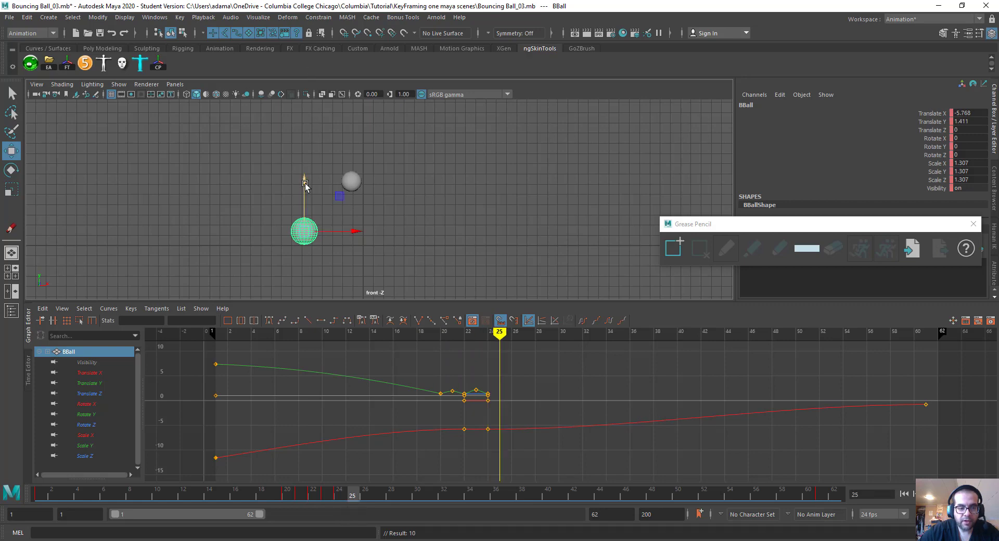
left_click_drag(304, 185, 304, 175)
key("s")
left_click(343, 495)
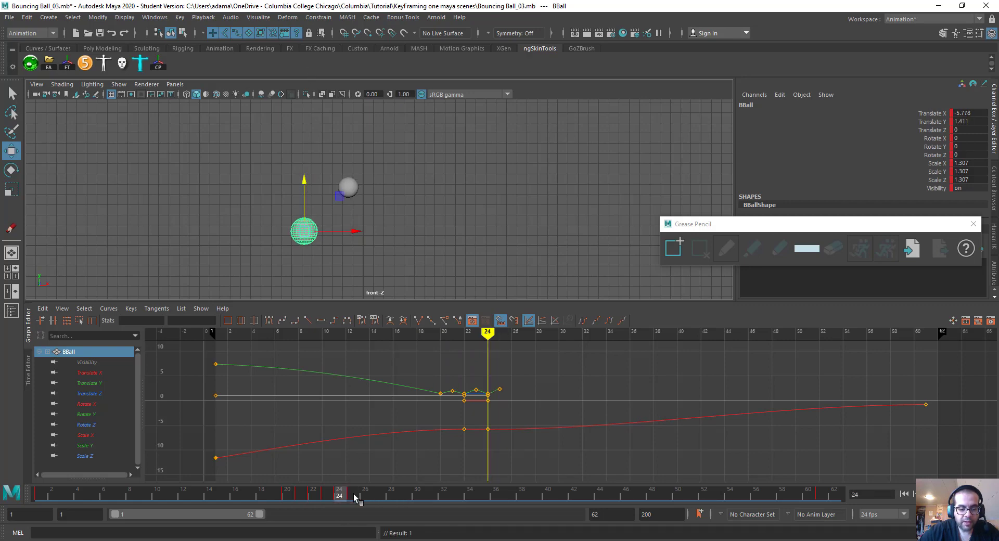
left_click(364, 497)
key("s")
Step: Play the animation from frame 1 and scrub between frames 20 and 40 to review BBall's bounce timing against Tball
left_click_drag(363, 495, 20, 458)
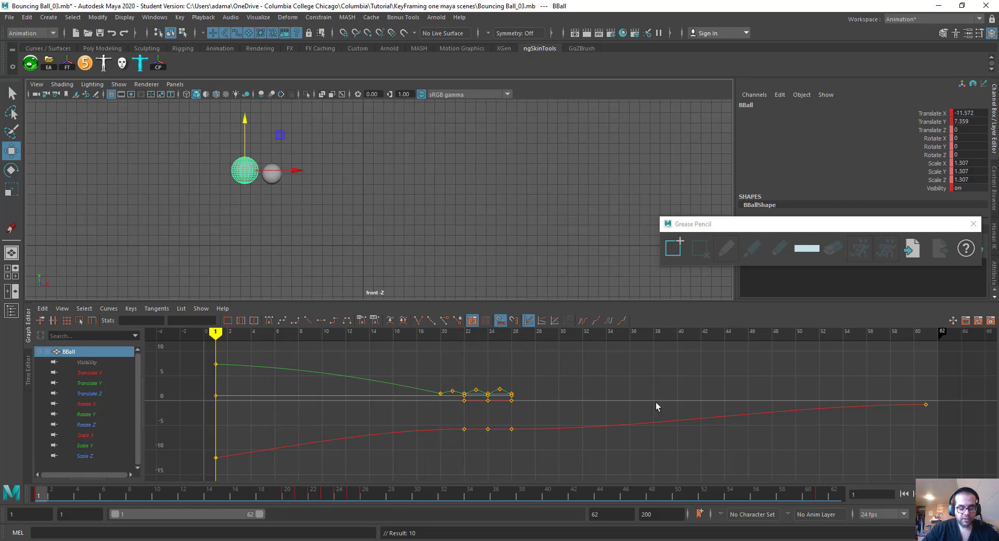
key("alt+v")
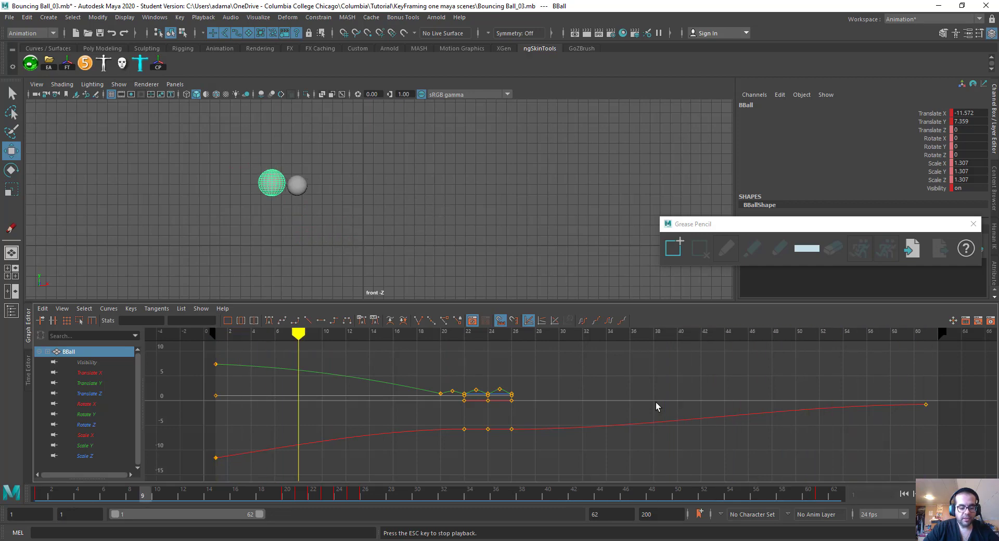
key("alt+v")
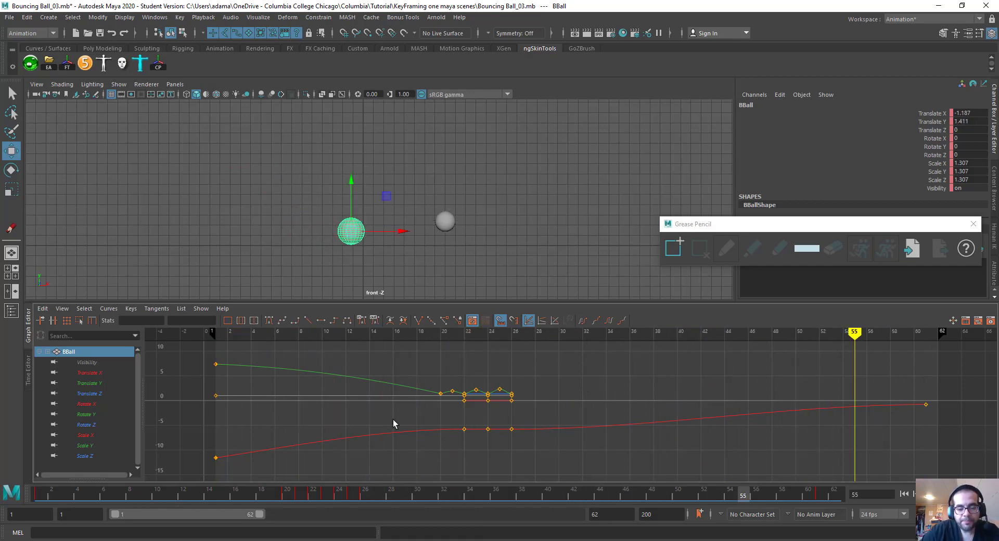
left_click(365, 494)
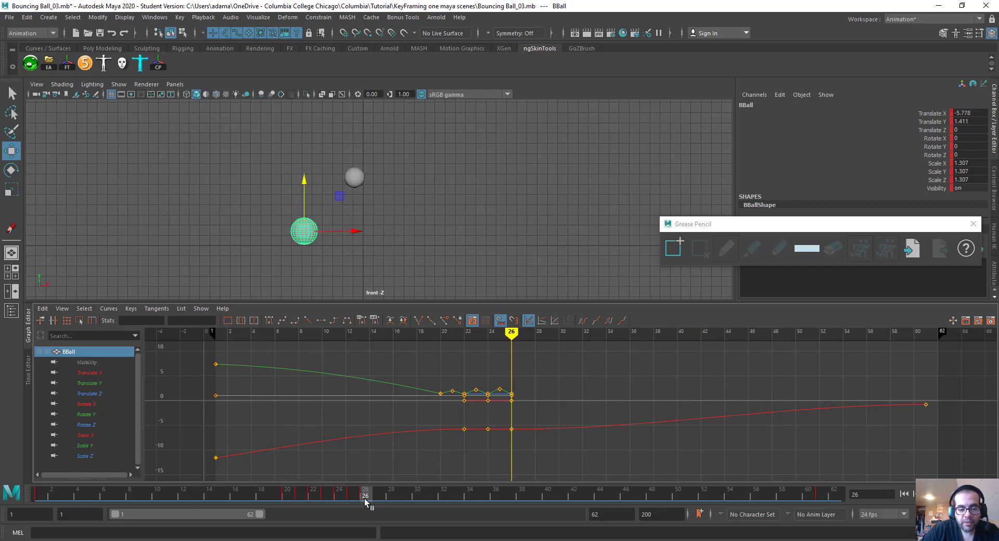
left_click(289, 494)
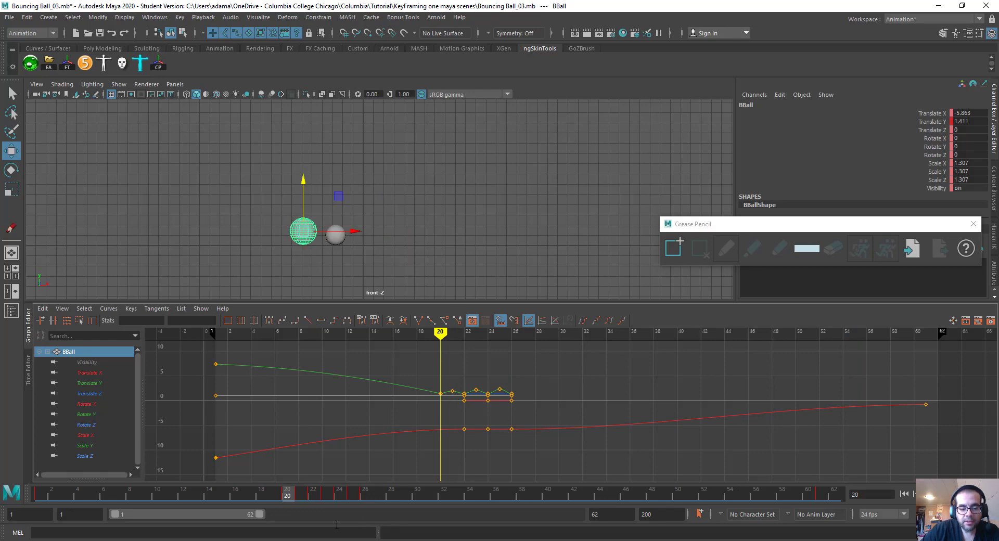
left_click_drag(304, 495, 544, 502)
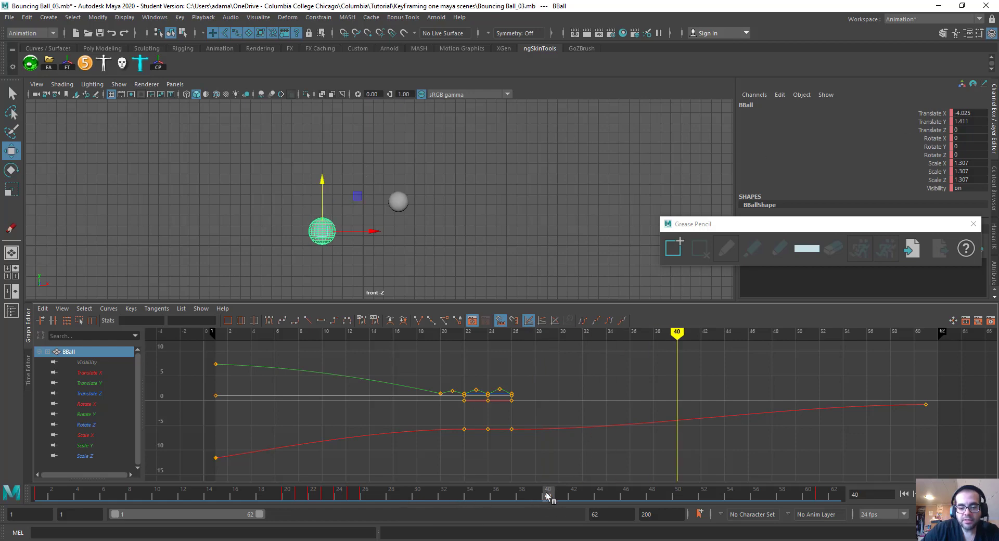
left_click_drag(547, 495, 287, 495)
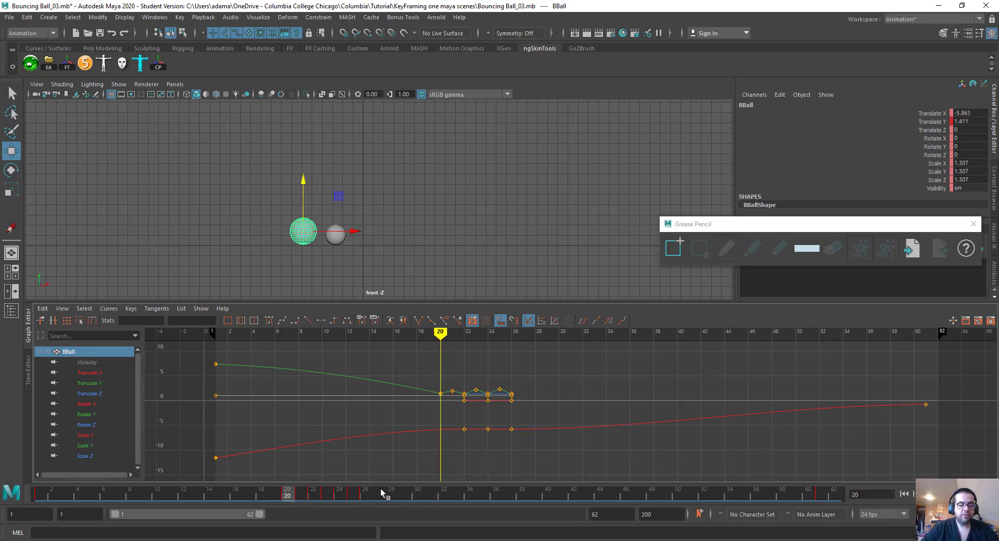
Step: Shift BBall's block of bounce keys after the frame 20 contact forward so that it spans frames 29 to 34
left_click_drag(382, 492, 451, 497, "shift")
left_click(353, 495)
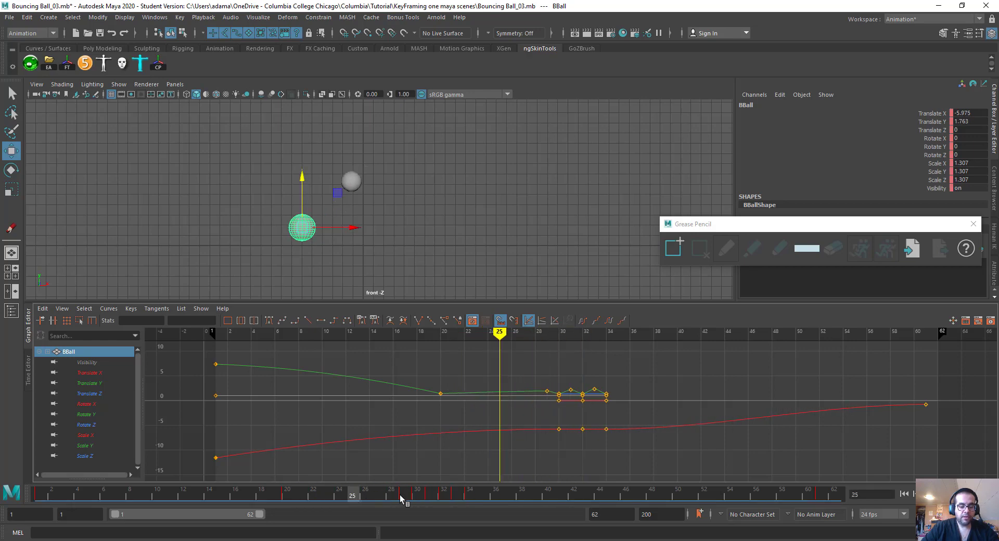
left_click_drag(386, 492, 442, 497, "shift")
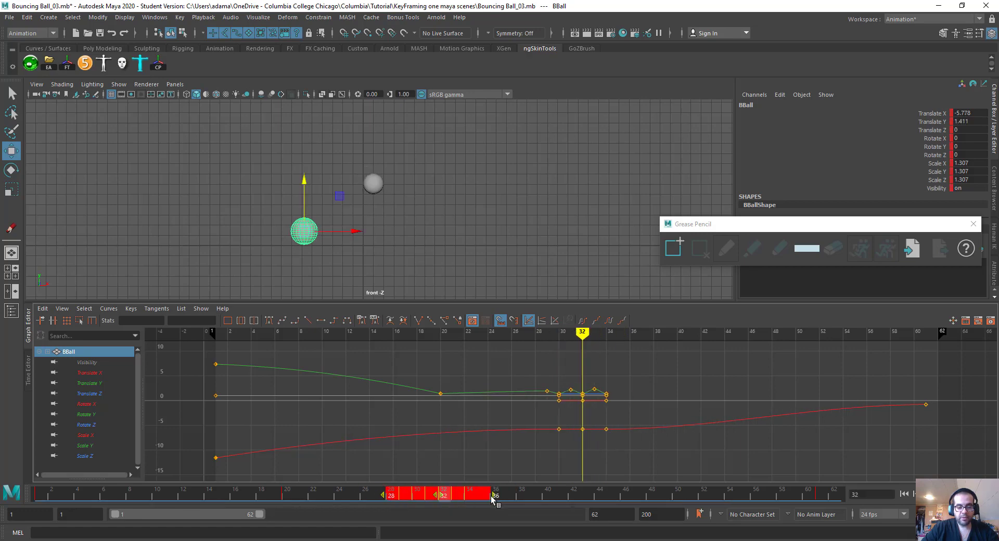
left_click(528, 495)
Step: Move the peak key of BBall's first bounce to frame 24 and its landing key to frame 26
left_click(399, 498)
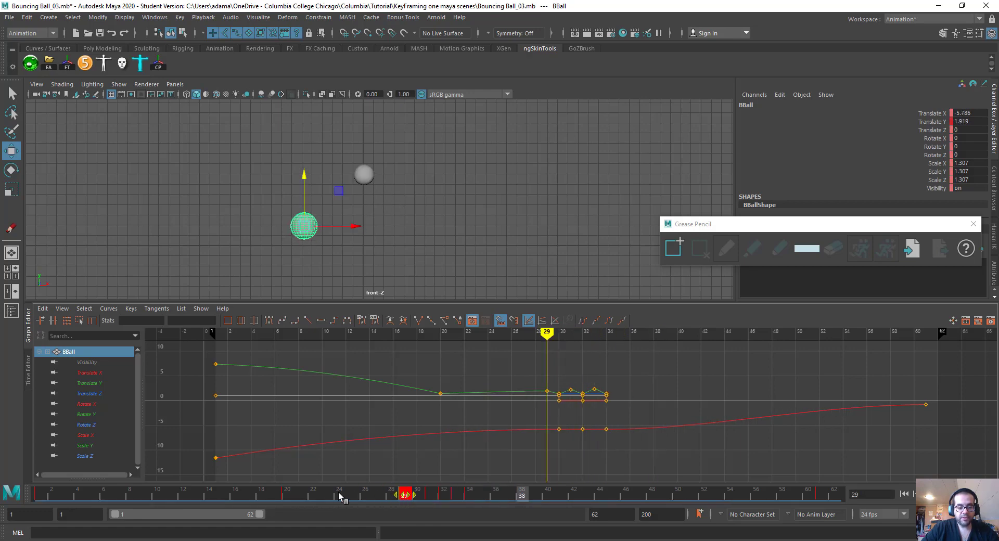
left_click(284, 496)
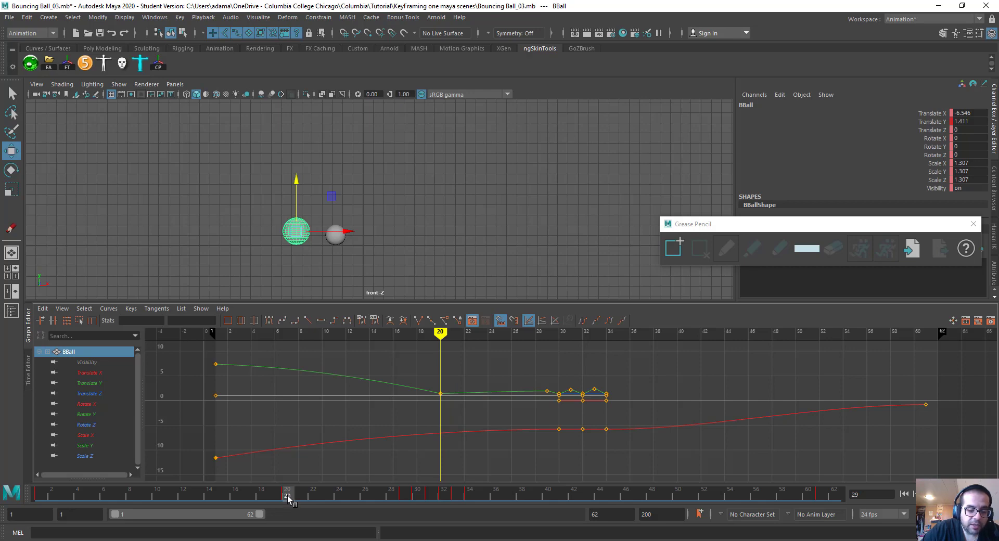
left_click_drag(291, 495, 339, 494)
left_click(398, 494, "shift")
left_click(418, 496, "shift")
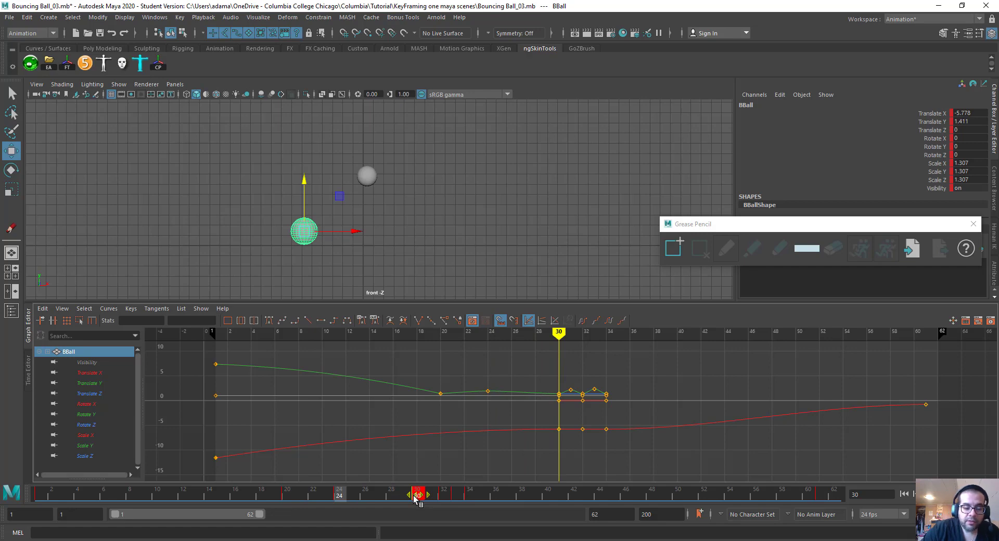
left_click_drag(415, 497, 337, 499)
left_click(316, 495)
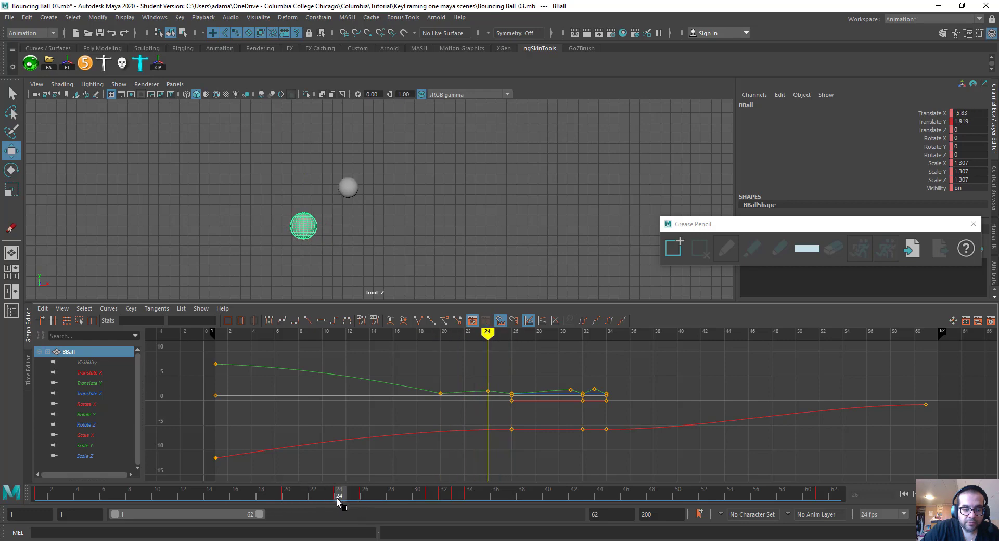
Step: Check the timing of Tball's first bounce in its curves, and move BBall's first landing key to frame 28
left_click(347, 186)
mouse_move(489, 333)
left_mouse_down()
mouse_move(444, 336)
mouse_move(538, 362)
left_mouse_up()
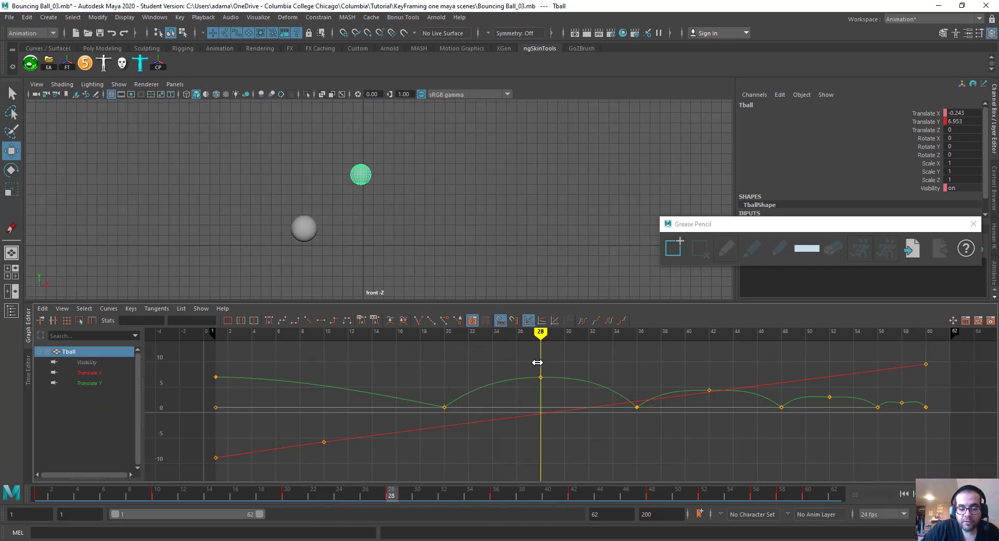
left_click_drag(538, 362, 628, 386)
left_click(304, 230)
left_click_drag(354, 500, 408, 497)
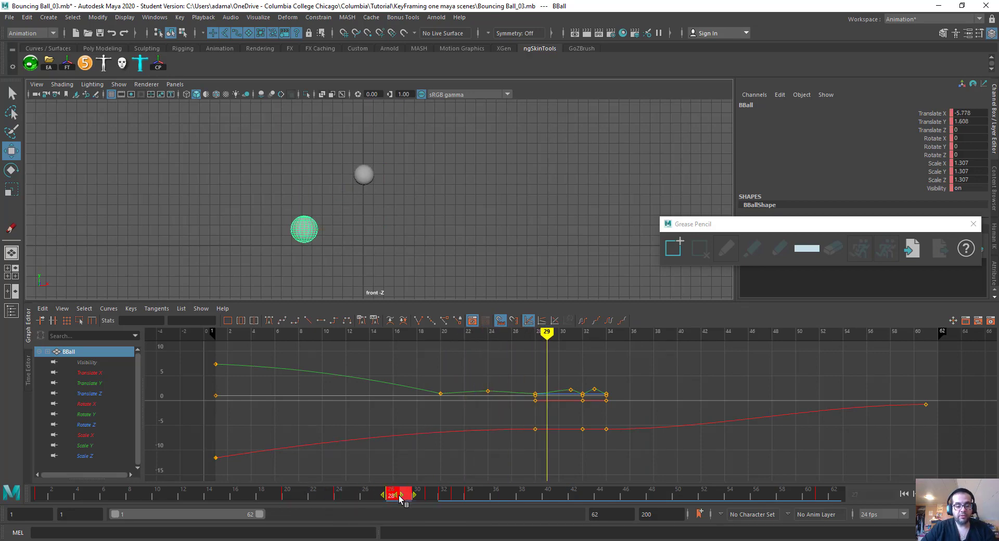
Step: Respace BBall's second bounce to peak at frame 32 and land at 36, and its third to peak at 38 and land at 39
left_click_drag(296, 494, 392, 506)
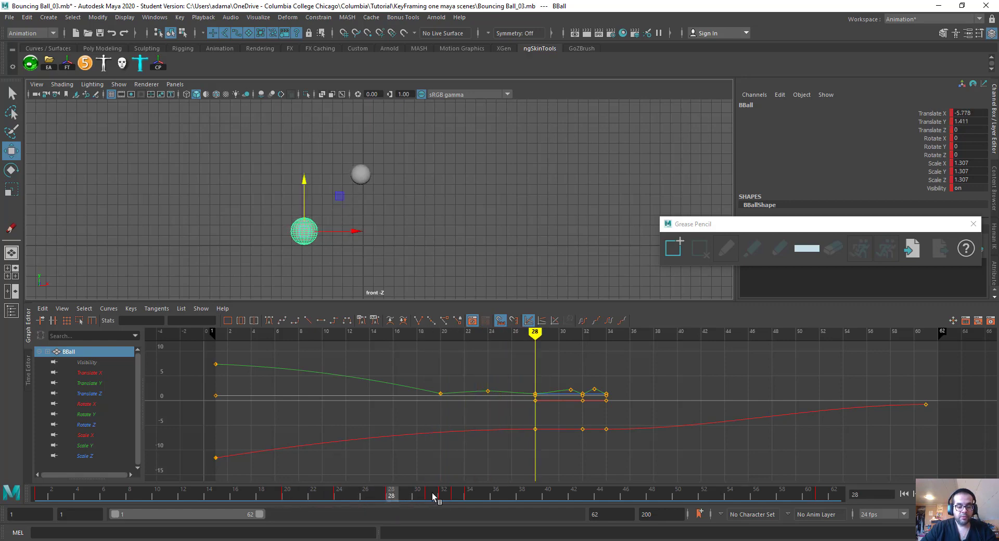
left_click(437, 497)
left_click_drag(473, 492, 498, 498, "shift")
left_click(405, 496)
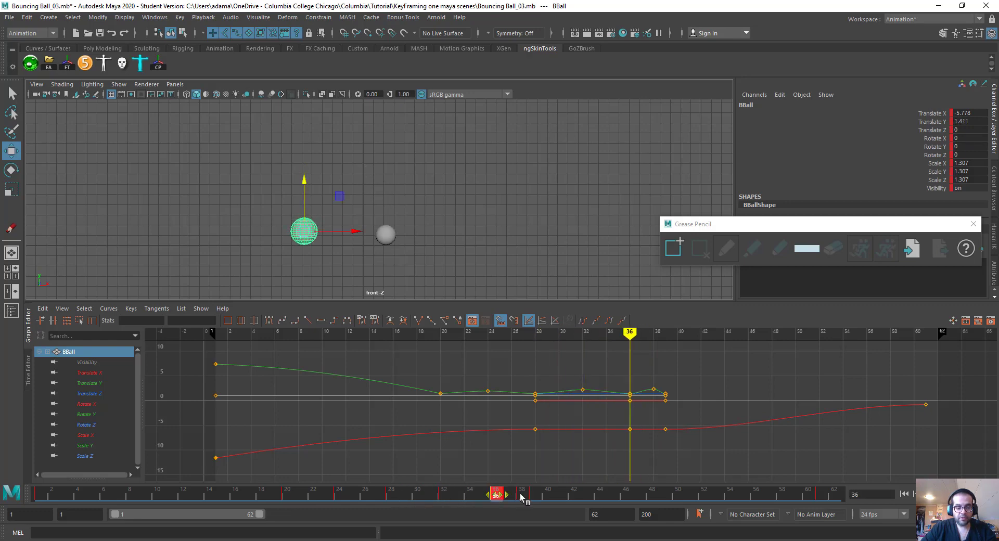
left_click(521, 494)
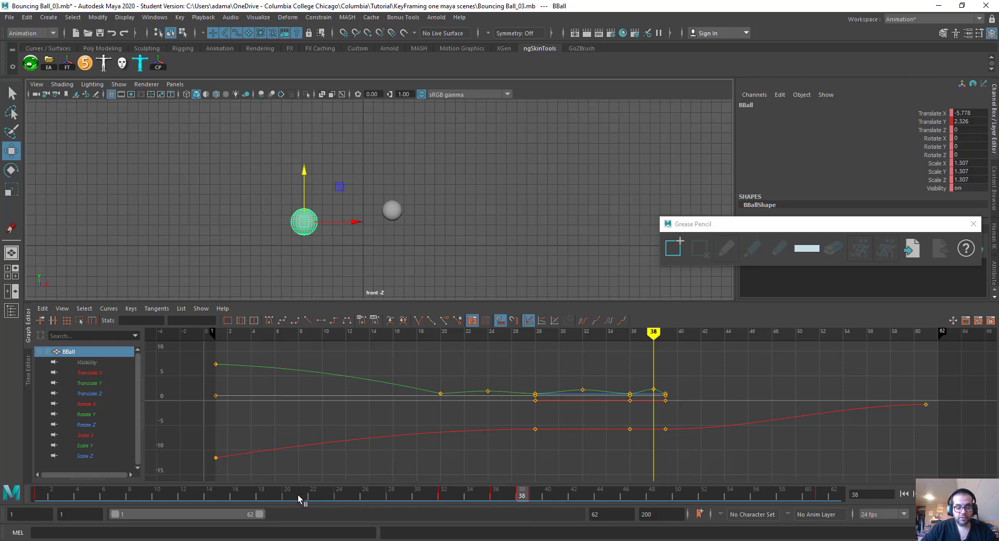
Step: Scrub through BBall's first bounce up to frame 28 and review the spacing of its bounces through frame 39
left_click_drag(298, 495, 387, 507)
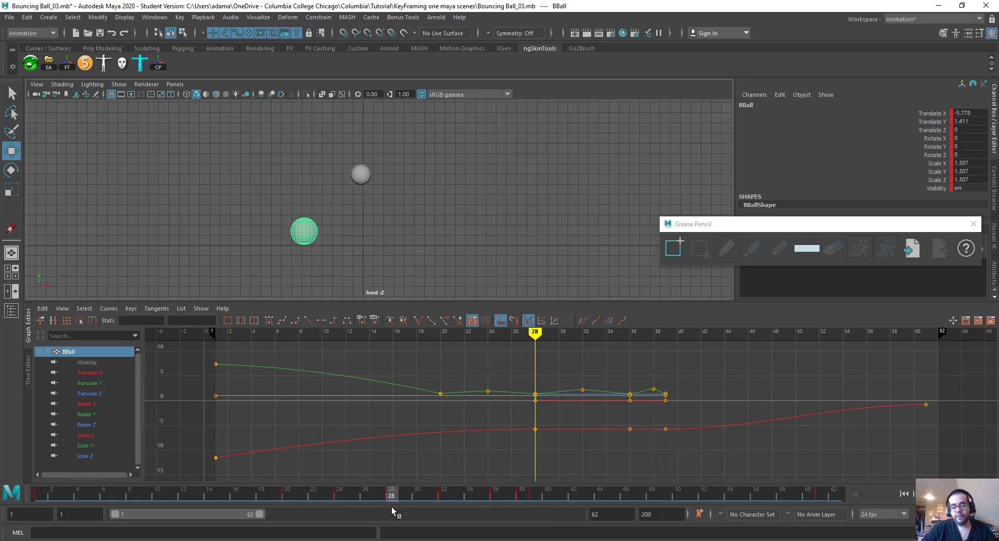
mouse_move(391, 507)
left_mouse_down()
mouse_move(286, 506)
mouse_move(387, 507)
left_mouse_up()
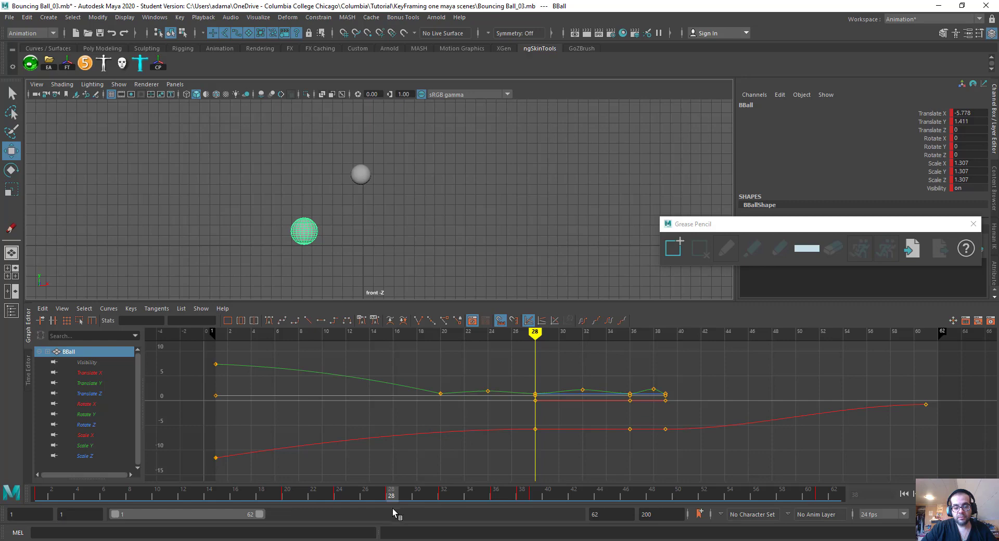
left_click_drag(392, 508, 440, 499)
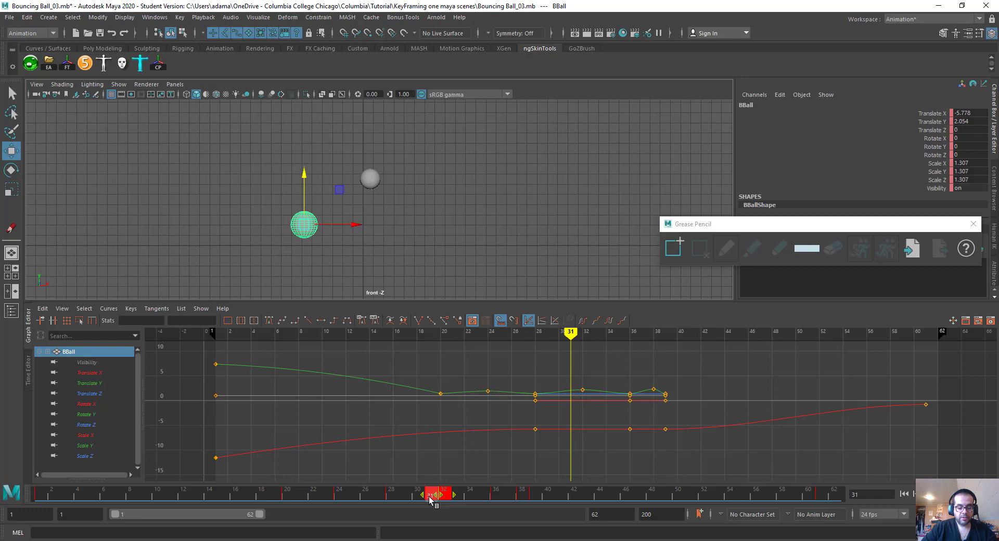
key("ctrl+z")
key("ctrl+z")
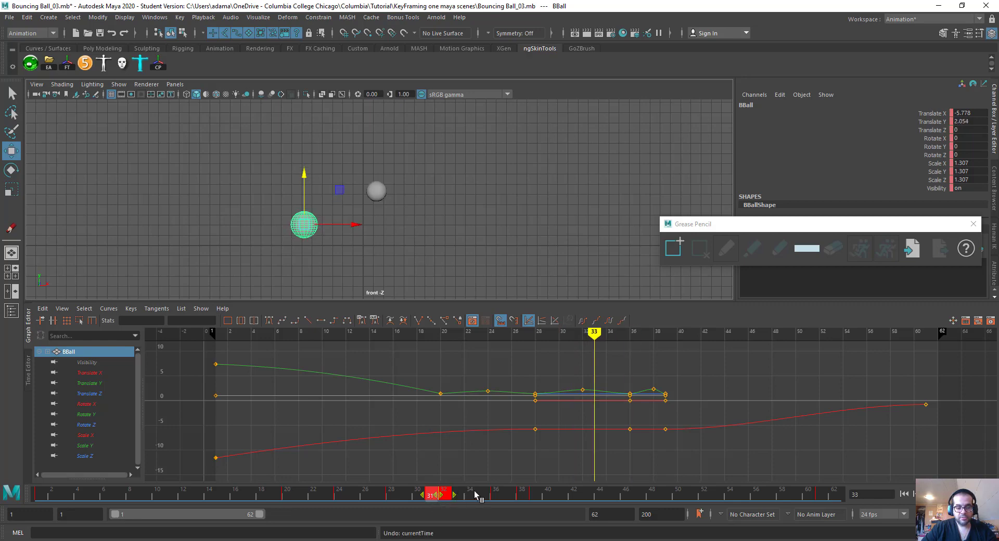
left_click(541, 497)
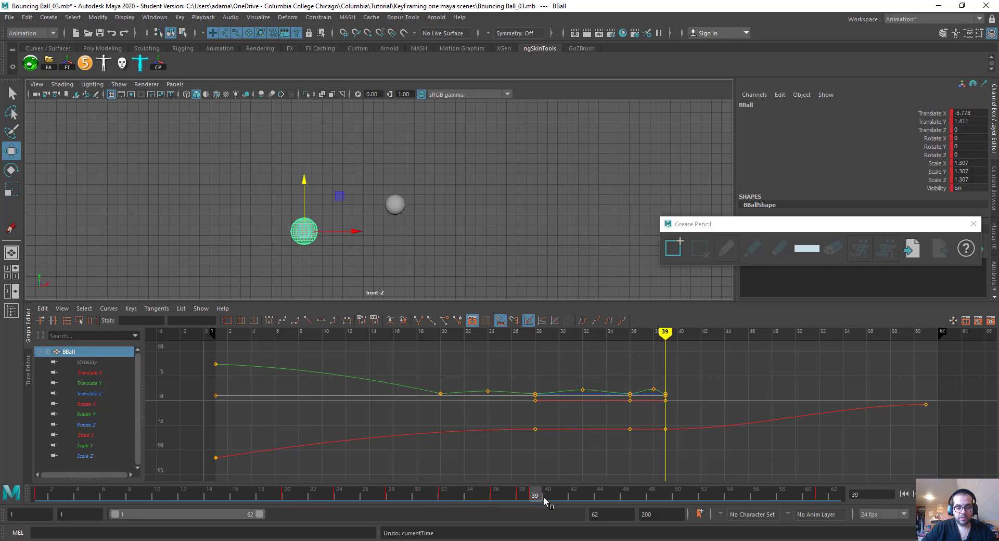
Step: Shift all BBall keys of the bounces after frame 20 forward two frames, and the second and third bounces forward another three frames
left_click_drag(320, 498, 524, 500, "shift")
left_click_drag(436, 497, 460, 501)
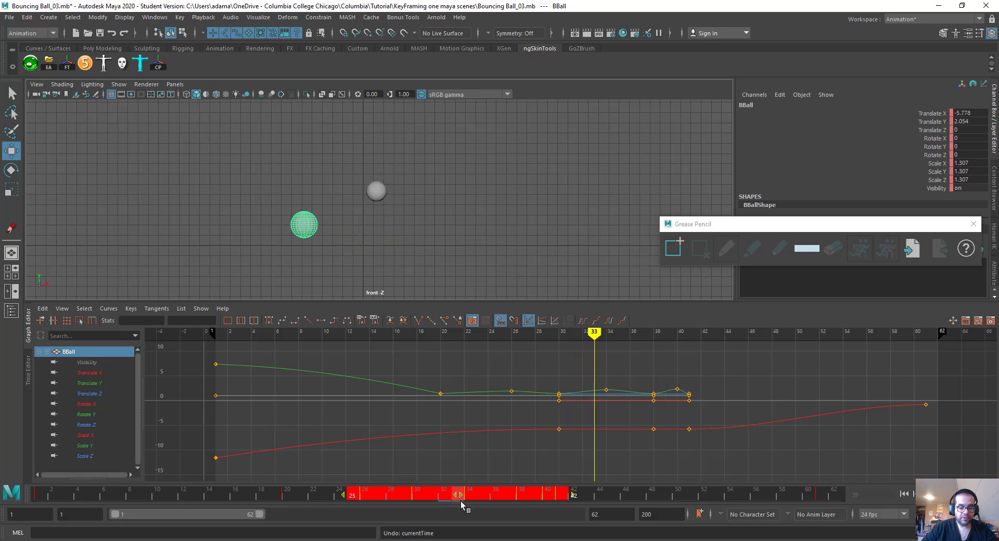
left_click(317, 497)
left_click_drag(316, 496, 418, 495)
left_click(457, 495, "shift")
left_click(538, 494, "shift")
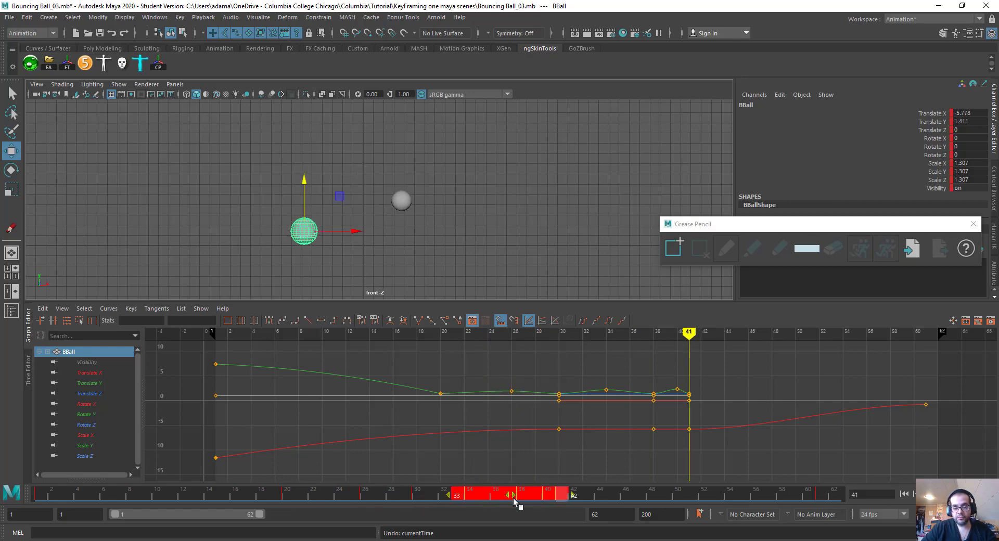
left_click_drag(517, 499, 556, 497)
Step: Move the landing key of BBall's first bounce to frame 32 and the peak key of its second bounce to frame 36
left_click(416, 494, "shift")
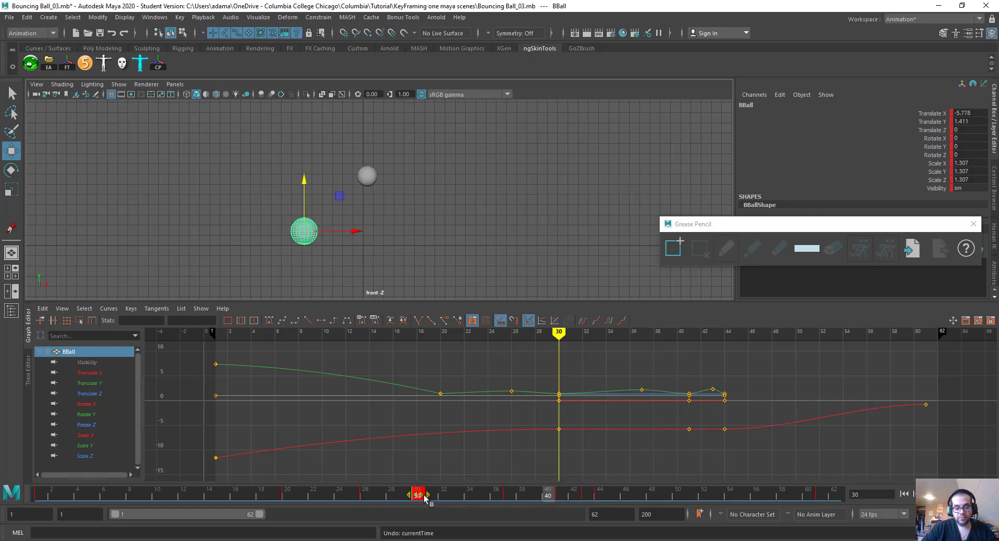
left_click_drag(425, 498, 445, 513)
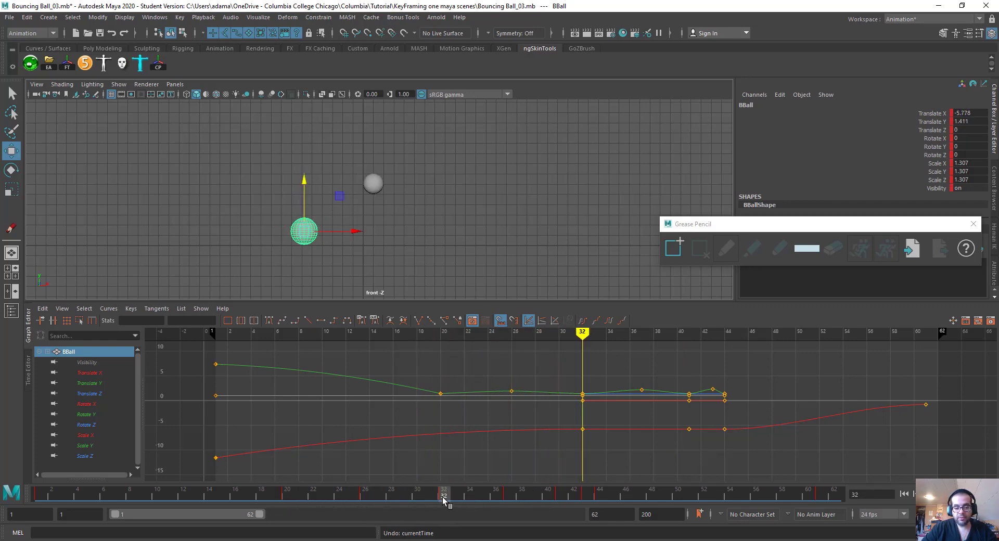
left_click_drag(443, 494, 496, 497)
left_click(525, 494)
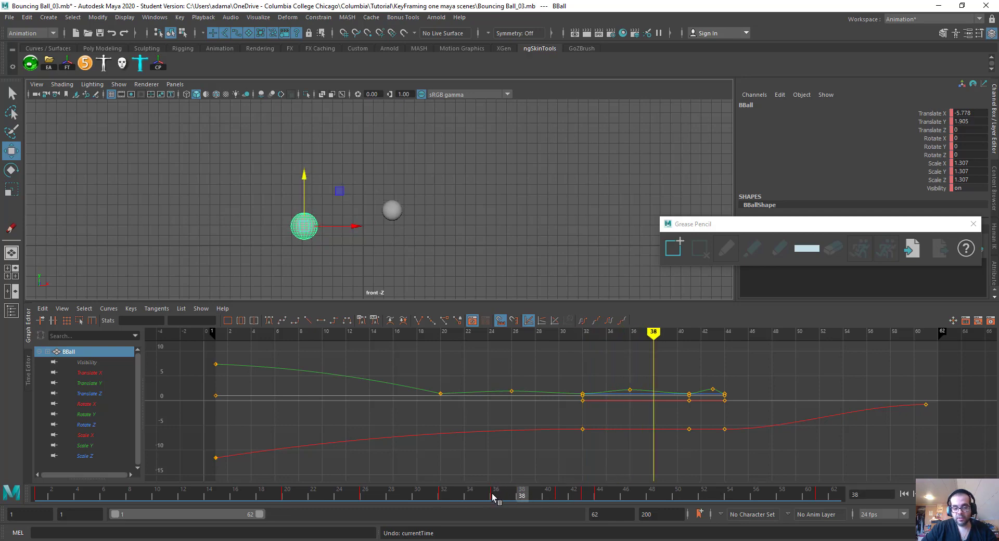
Step: Move BBall's second landing key to frame 40 and its third peak key to frame 42, and return to frame 1
mouse_move(554, 493)
left_mouse_down()
mouse_move(536, 494)
mouse_move(557, 498)
mouse_move(536, 498)
mouse_move(545, 498)
left_mouse_up()
left_click(558, 495)
left_click(562, 498, "shift")
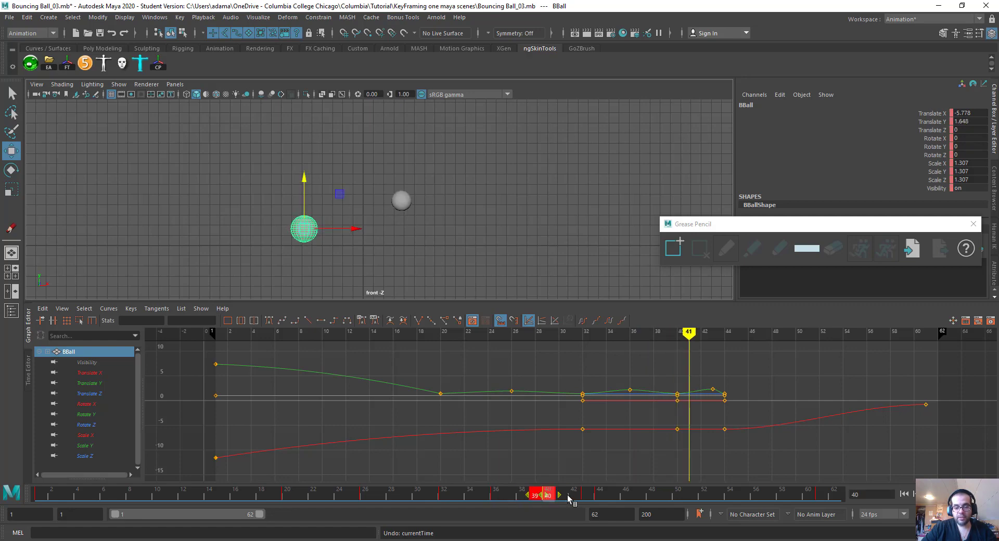
left_click(582, 496)
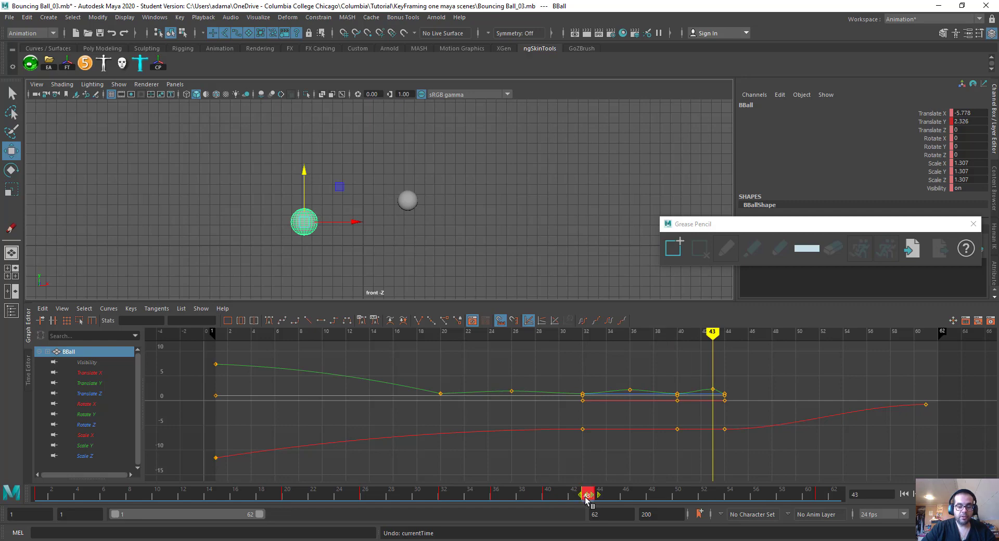
left_click_drag(579, 498, 30, 495)
left_click(619, 493)
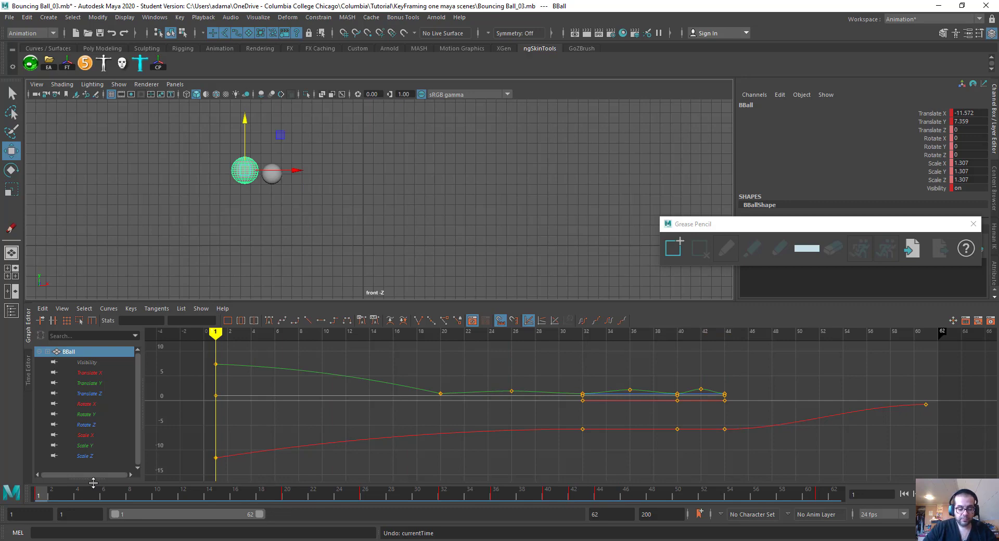
Step: Play back both balls' animation, stop it, and scrub through BBall's bounces up to frame 39
key("alt+v")
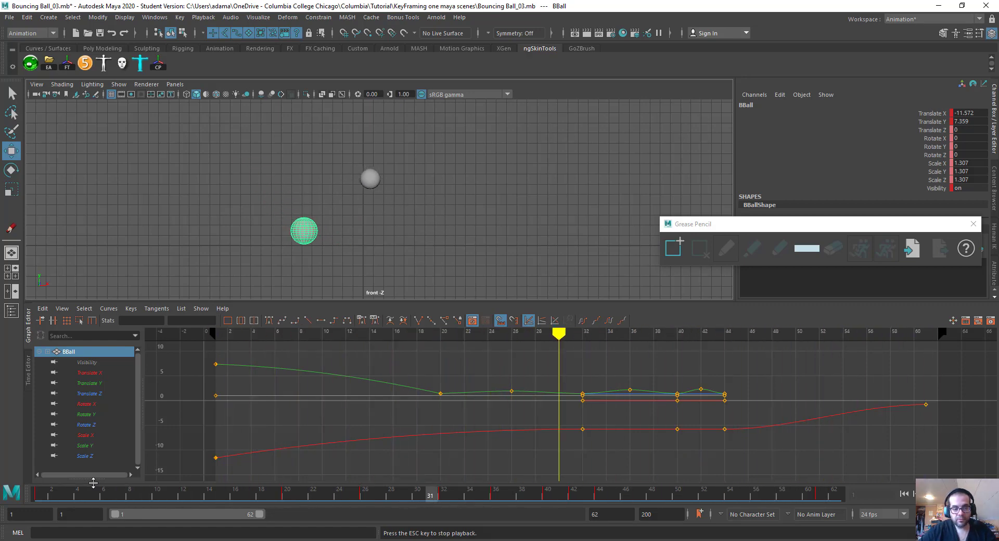
key("Escape")
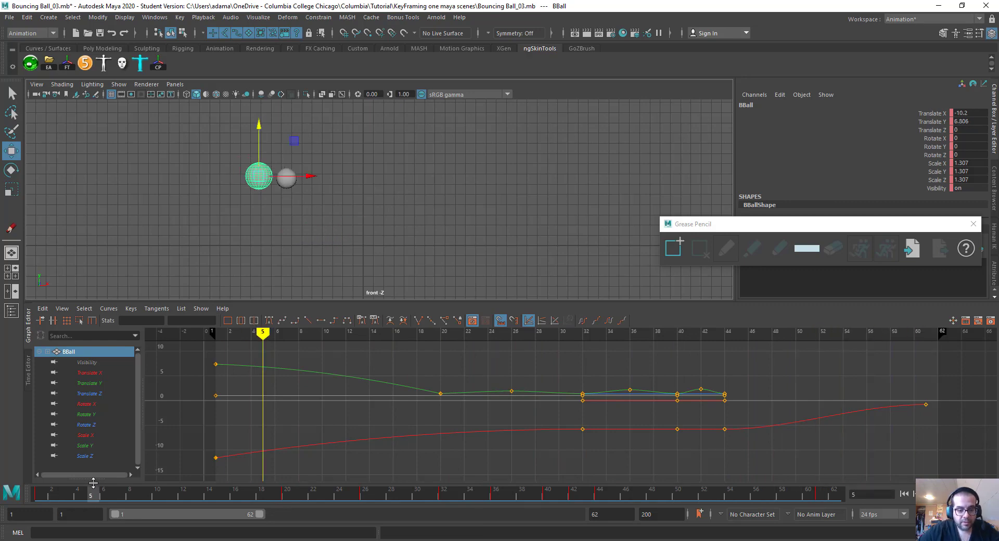
left_click(282, 495)
left_click_drag(283, 495, 546, 509)
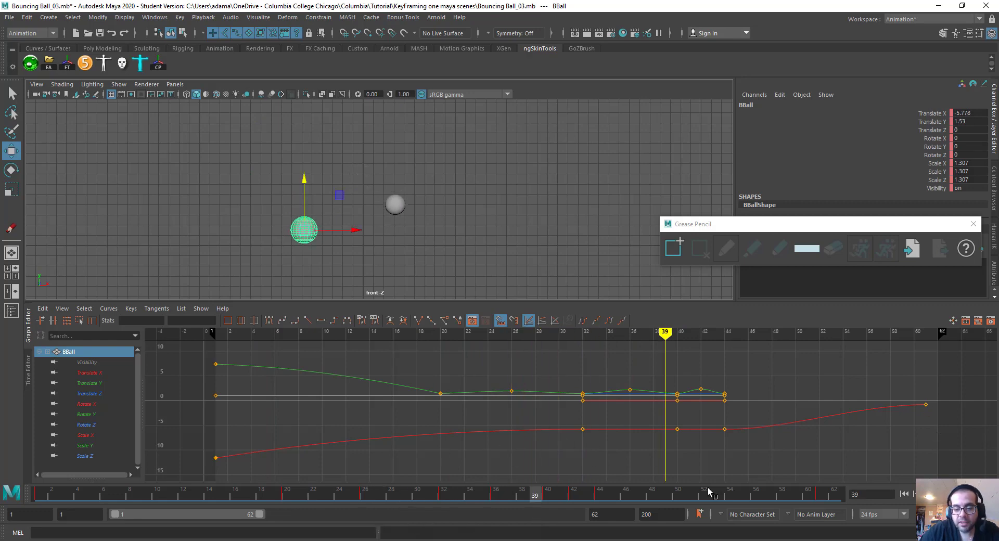
Step: Delete BBall's intermediate Translate X keys at frames 32, 40 and 44, keeping only the first and last keys
left_click(93, 374)
left_click_drag(779, 454, 779, 454)
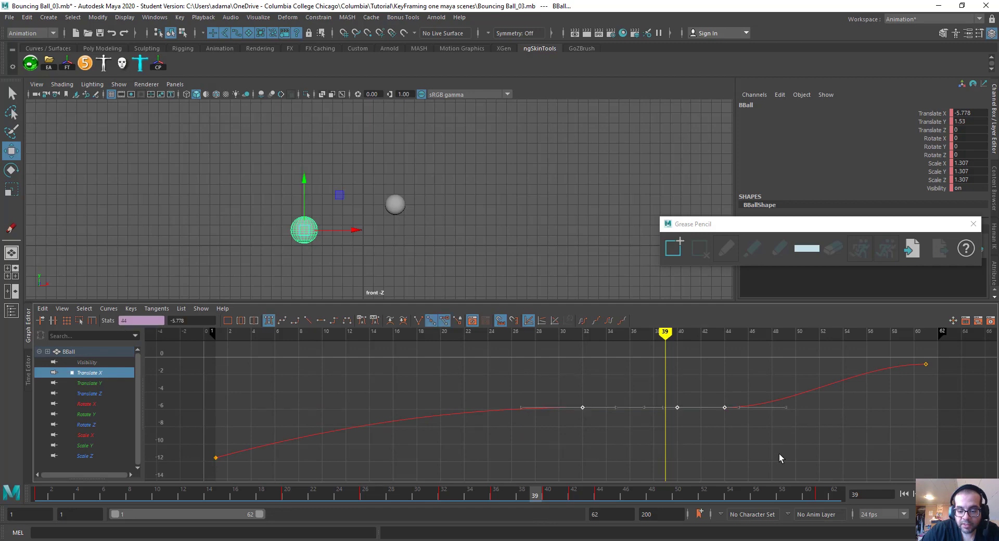
key("Delete")
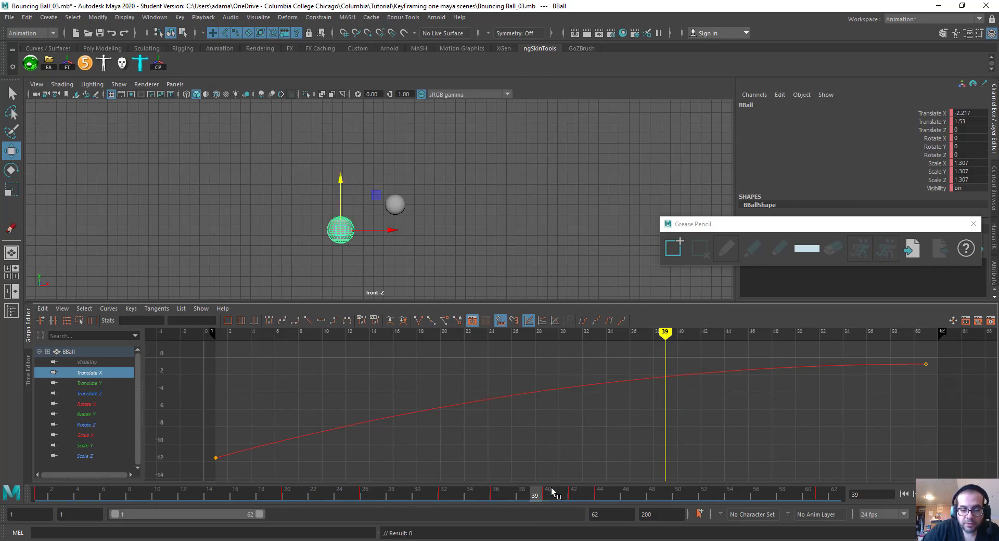
Step: Return to frame 1 and play back the animation to check BBall's forward travel against Tball
left_click_drag(553, 491, 31, 494)
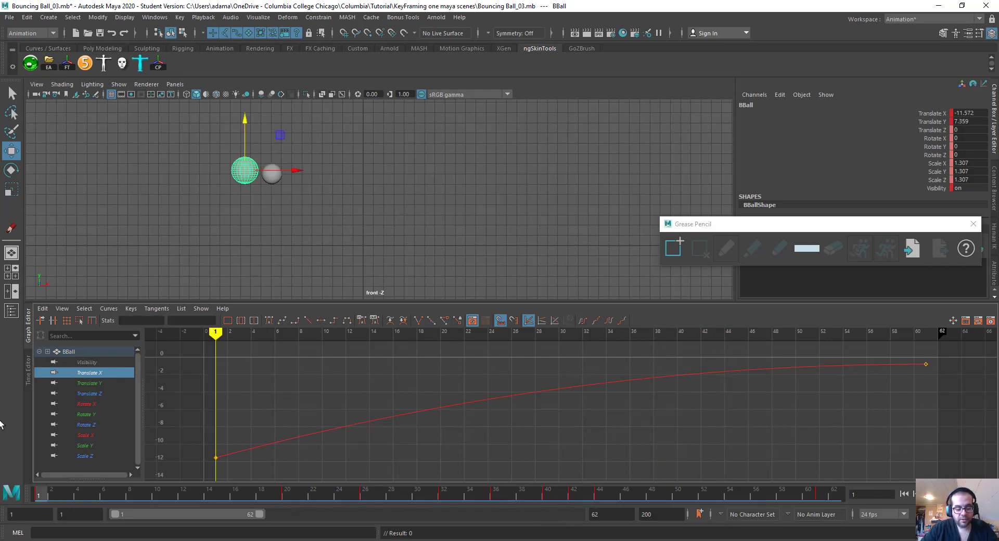
key("alt+v")
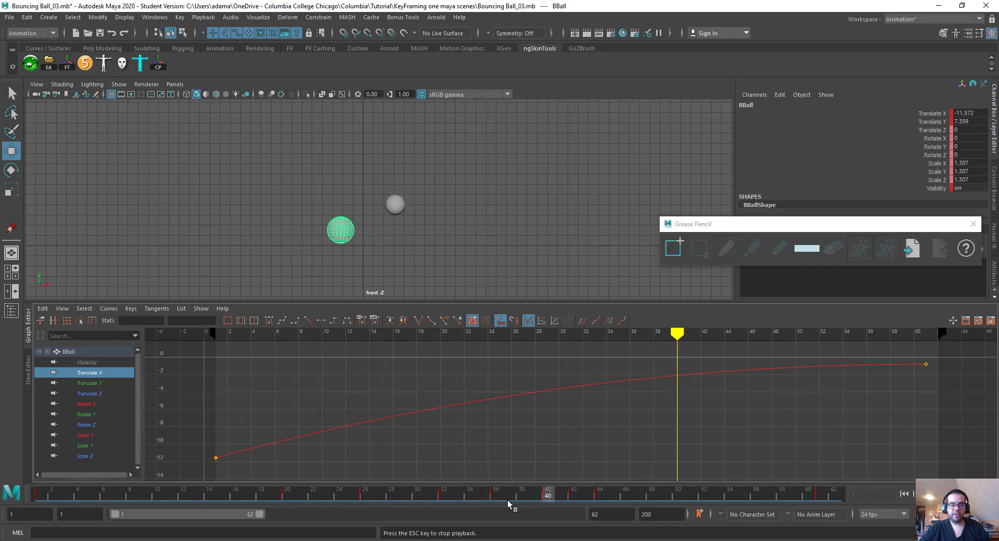
mouse_move(116, 465)
left_mouse_down()
mouse_move(348, 499)
mouse_move(639, 519)
mouse_move(271, 487)
mouse_move(314, 491)
left_mouse_up()
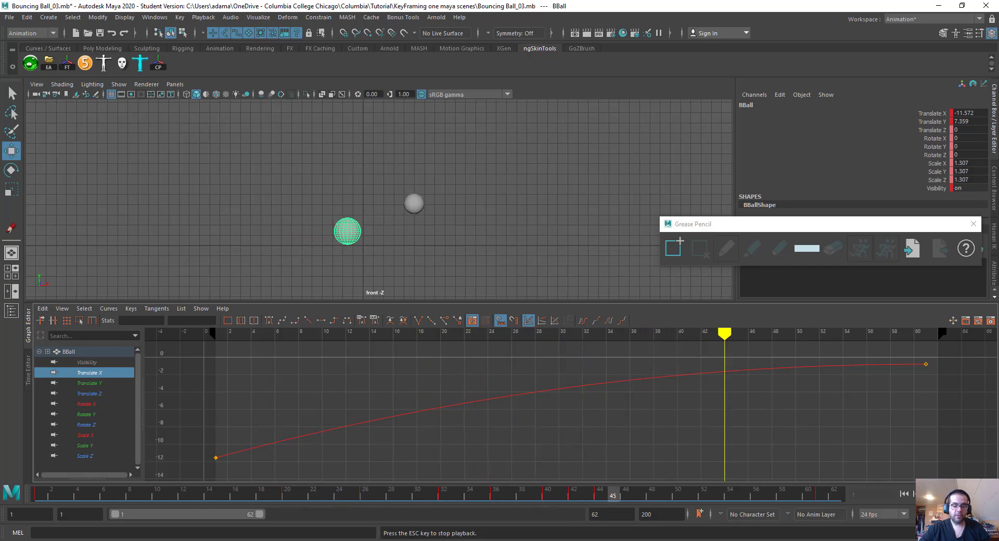
key("Escape")
Step: Set BBall's Translate Y bounce peaks to about 2.88 at frame 26, 2.44 at frame 36 and 2.13 at frame 42
left_click(88, 384)
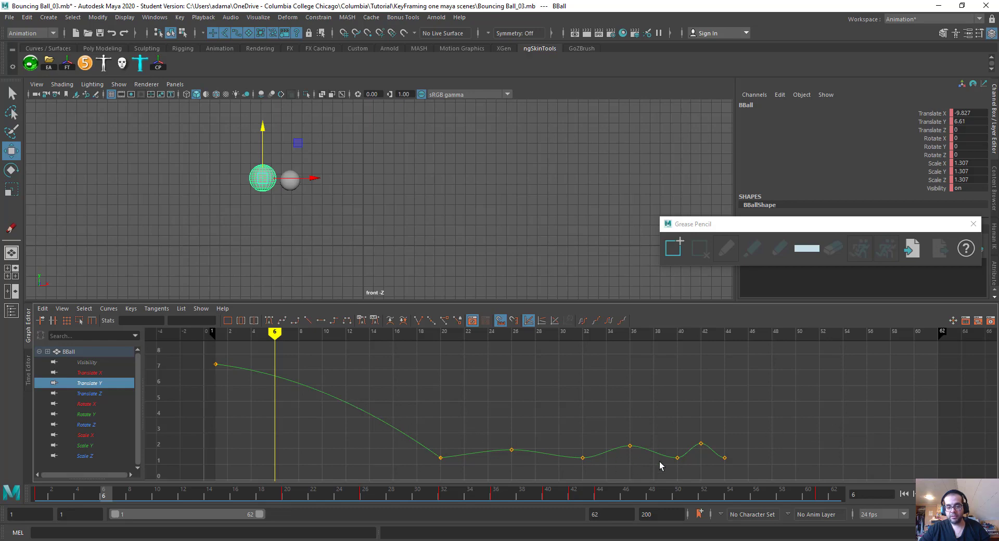
left_click_drag(526, 466, 528, 467)
middle_click_drag(512, 449, 512, 438)
left_click_drag(619, 437, 643, 463)
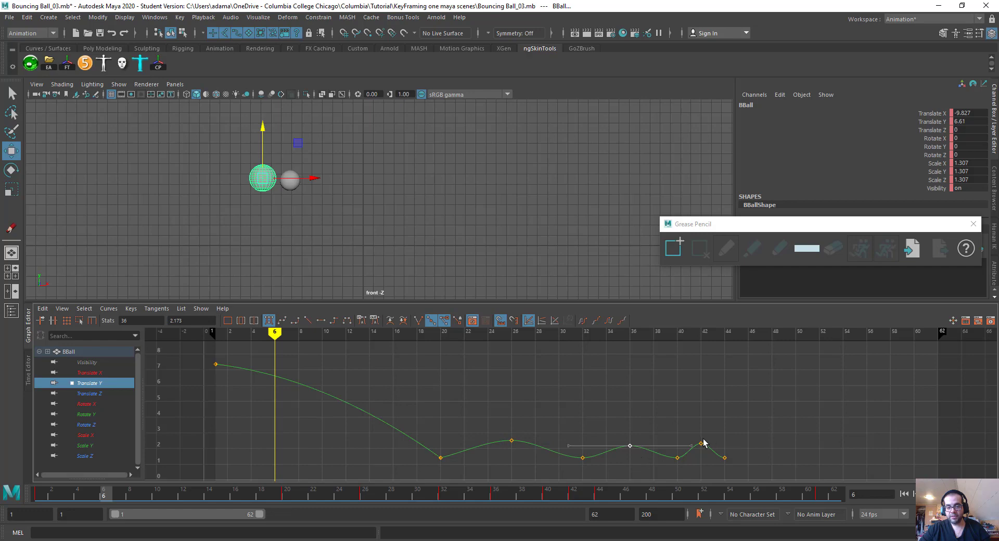
left_click(702, 442)
left_click(633, 446)
middle_click_drag(633, 448, 635, 446)
left_click(514, 442)
middle_click_drag(515, 445, 515, 437)
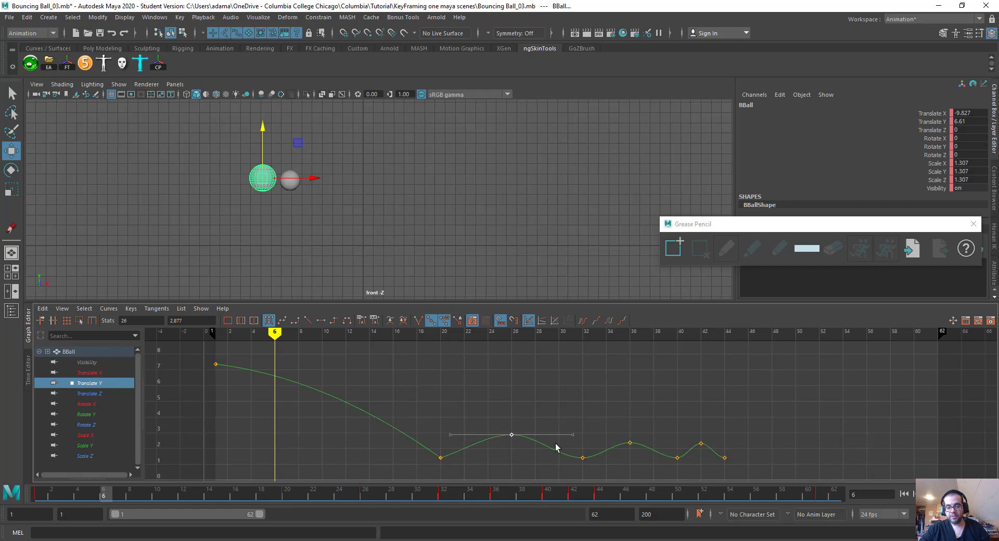
left_click(630, 442)
middle_click_drag(633, 445, 633, 441)
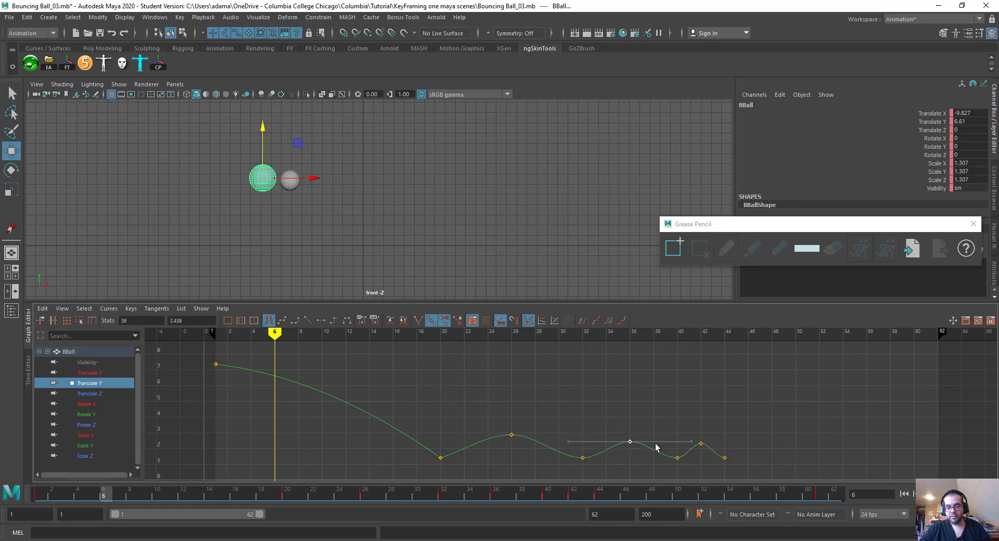
left_click_drag(714, 461, 714, 460)
middle_click_drag(705, 449, 704, 452)
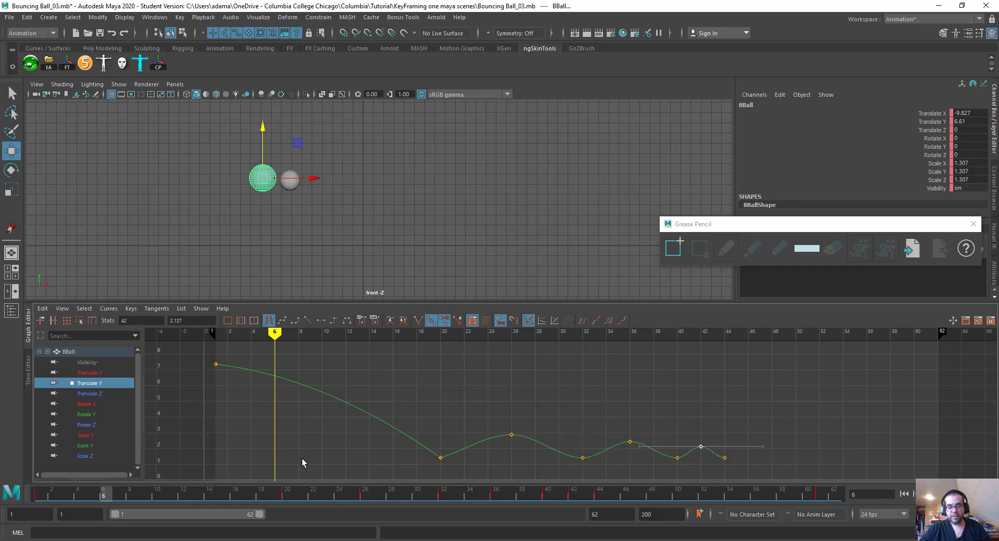
Step: Play the animation from frame 1 to check BBall's bounce heights
left_click_drag(176, 504, 31, 494)
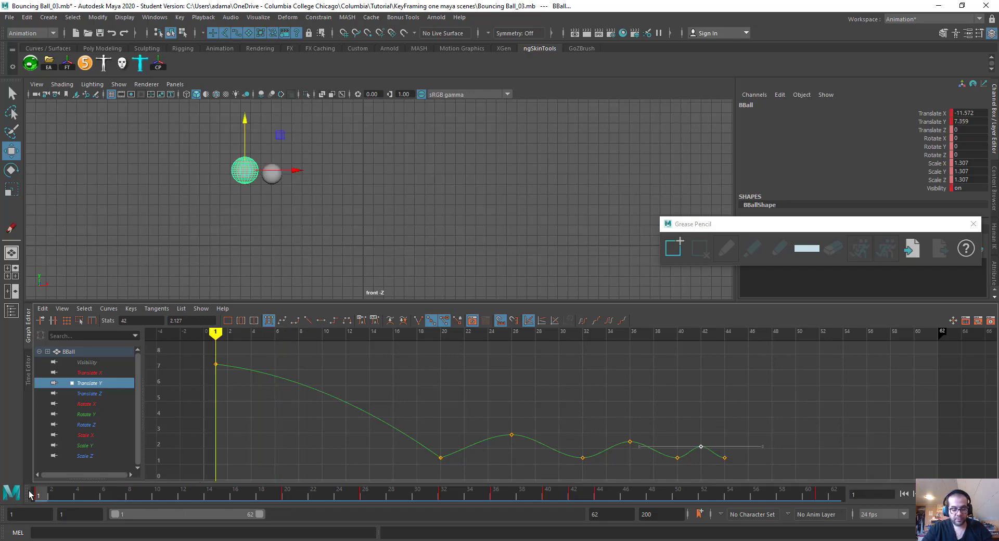
key("alt+v")
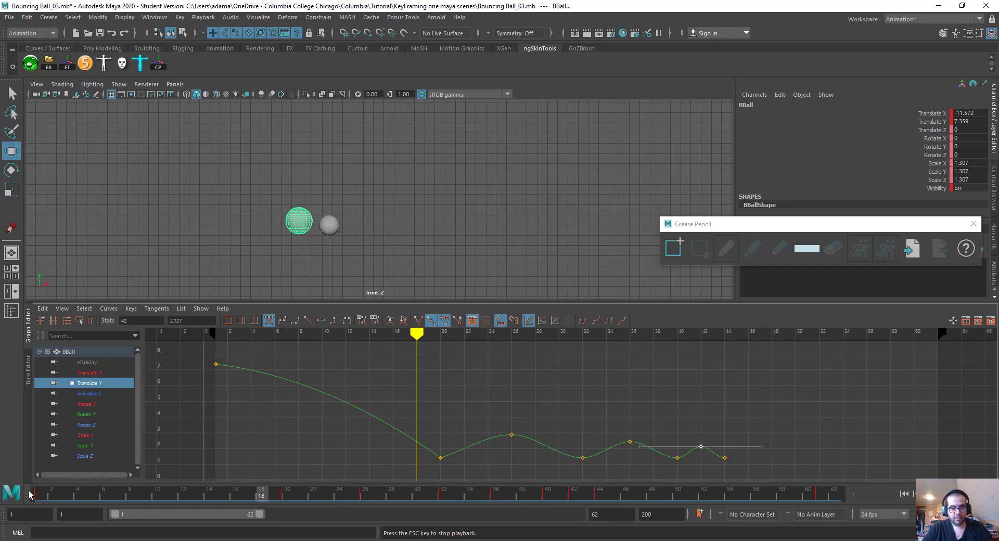
key("Escape")
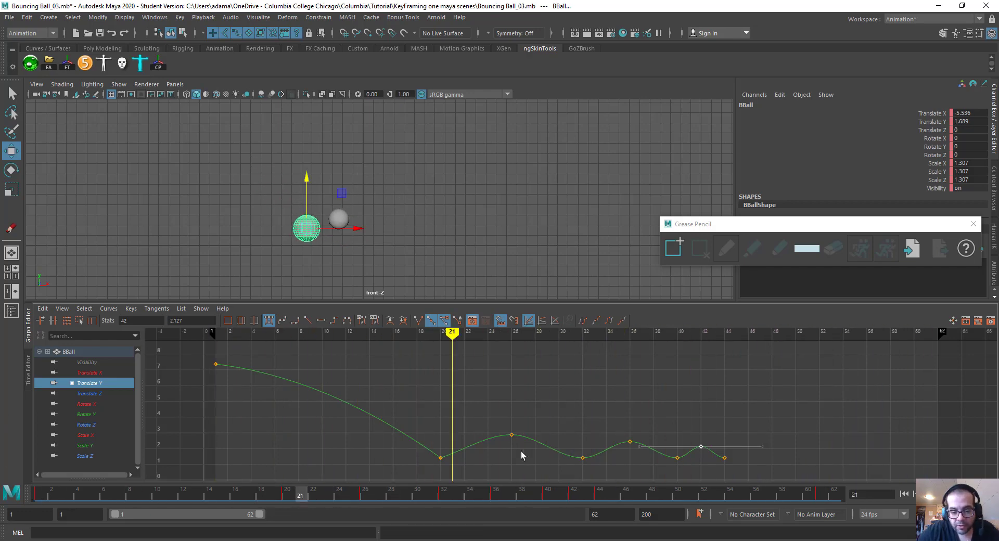
Step: Break the tangents of BBall's Translate Y keys from frame 20 onward and steepen the outgoing handle at frame 20
left_click_drag(378, 374, 861, 502)
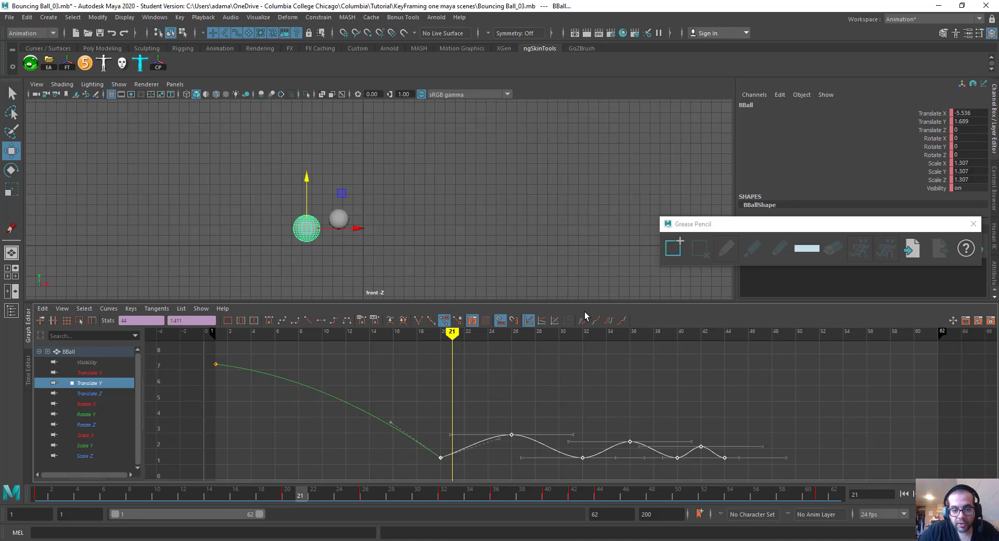
left_click(423, 320)
left_click_drag(503, 452, 503, 453)
middle_click_drag(499, 445, 489, 434)
Step: Raise the incoming and outgoing tangent handles of the Translate Y landing key at frame 32 into a sharp contact
left_click_drag(520, 421, 500, 447)
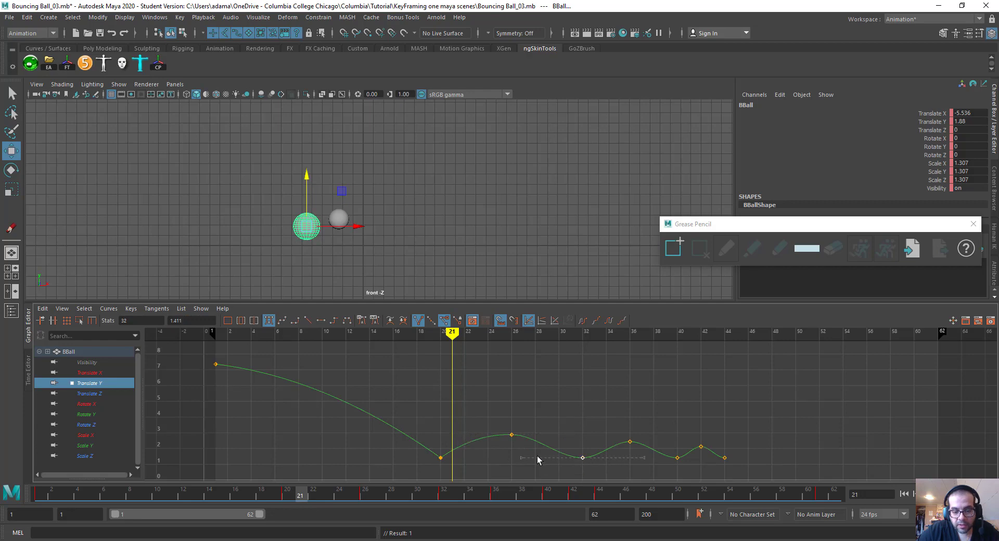
left_click_drag(518, 465, 518, 464)
middle_click_drag(519, 464, 528, 436)
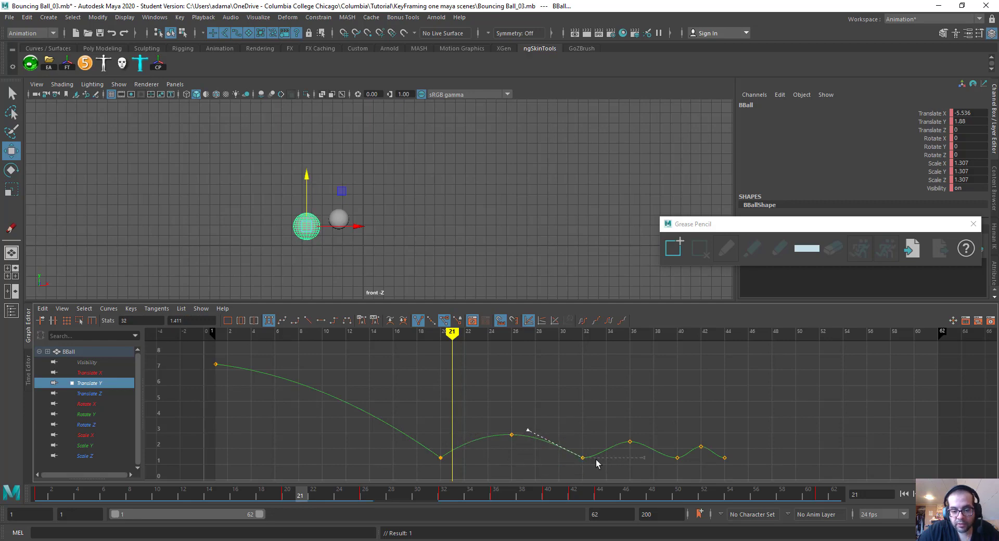
left_click_drag(663, 466, 663, 467)
middle_click_drag(663, 466, 634, 424)
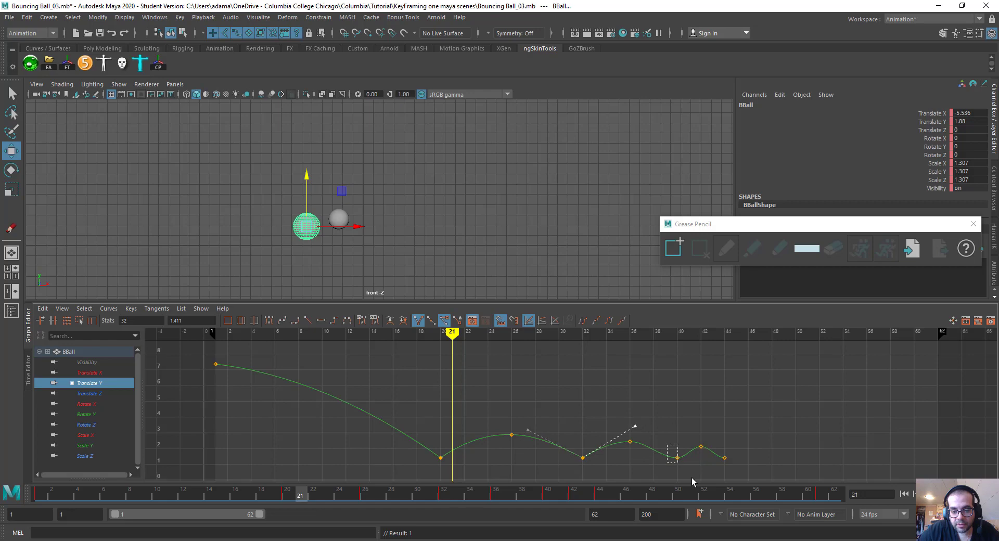
Step: Steepen both tangent handles of the Translate Y landing key at frame 40 and the incoming handle at frame 44
middle_click_drag(624, 464, 624, 429)
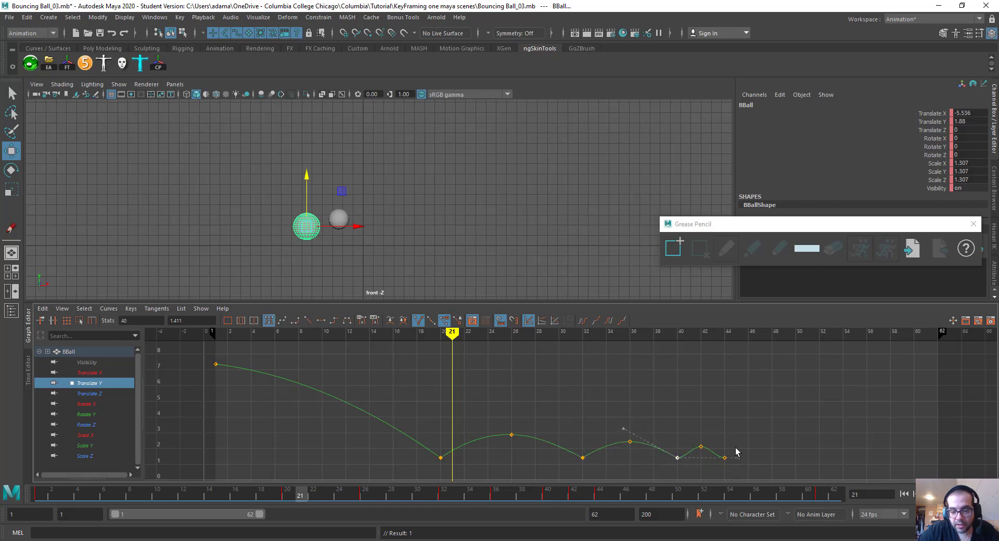
left_click_drag(736, 452, 742, 462)
middle_click_drag(741, 425, 732, 396)
left_click_drag(740, 440, 705, 473)
Step: Return to frame 1 and play back the animation to review BBall's sharpened bounce arcs
left_click_drag(124, 487, 11, 488)
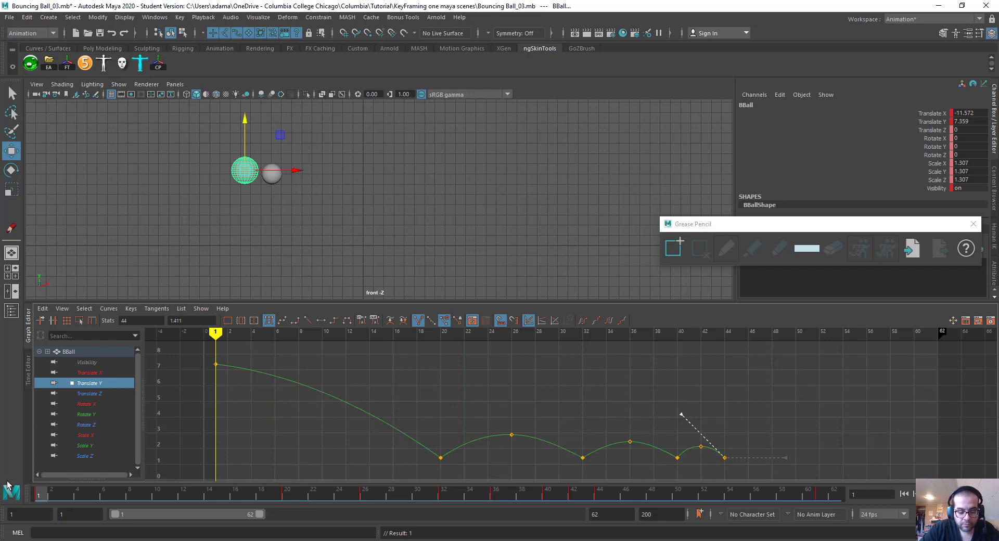
key("alt+v")
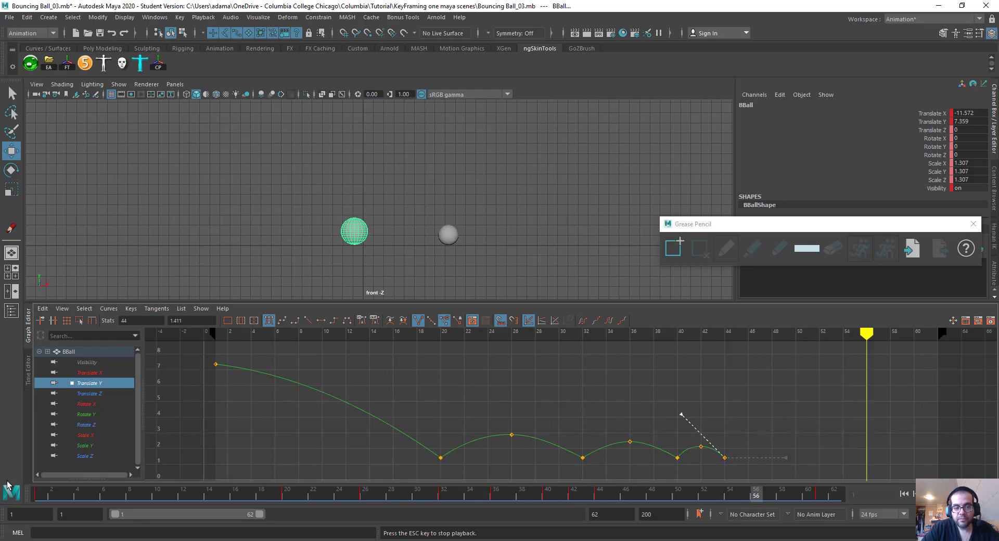
key("Escape")
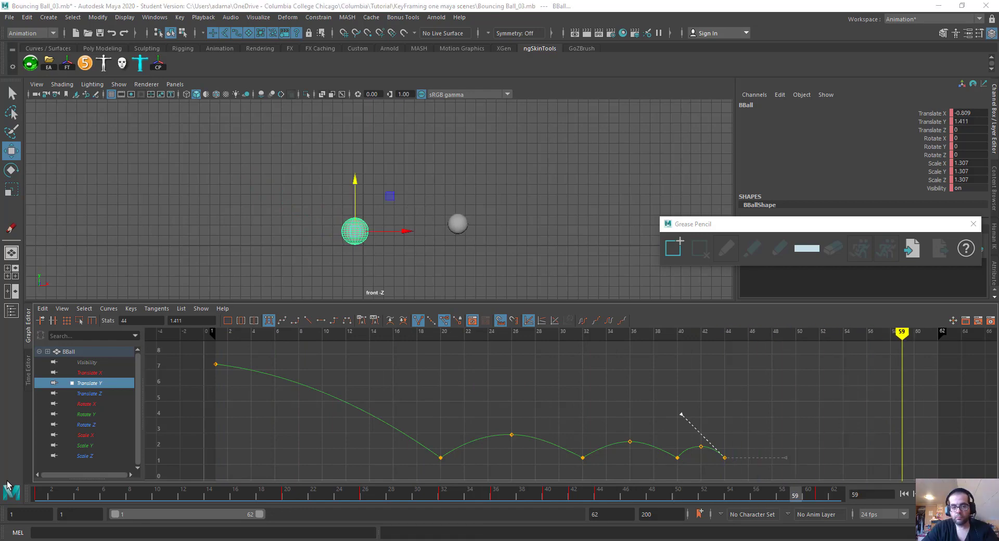
key("alt+v")
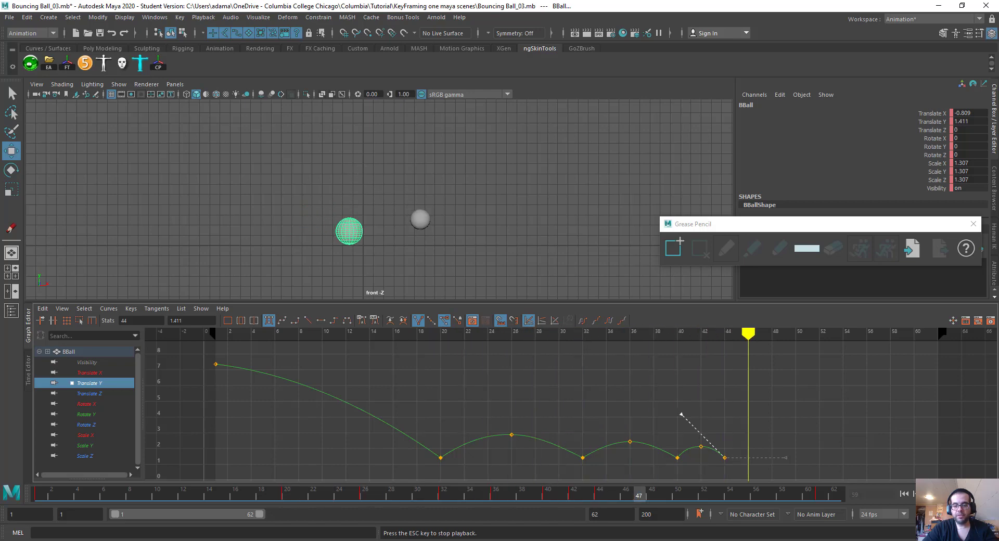
key("Escape")
Step: With both balls selected at frame 1, move BBall's first Translate X key to frame 10 at about -10.65
left_click_drag(324, 179, 521, 262)
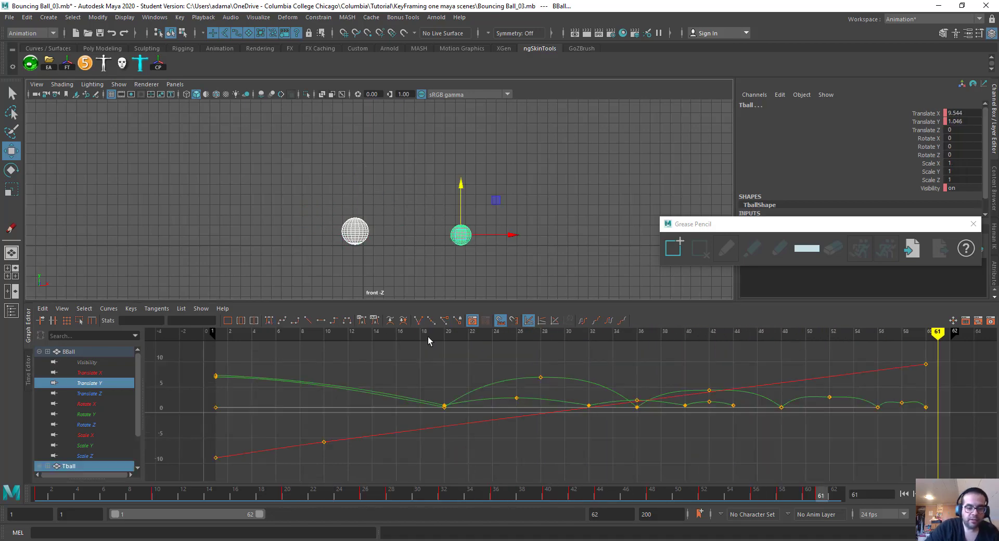
left_click(349, 232)
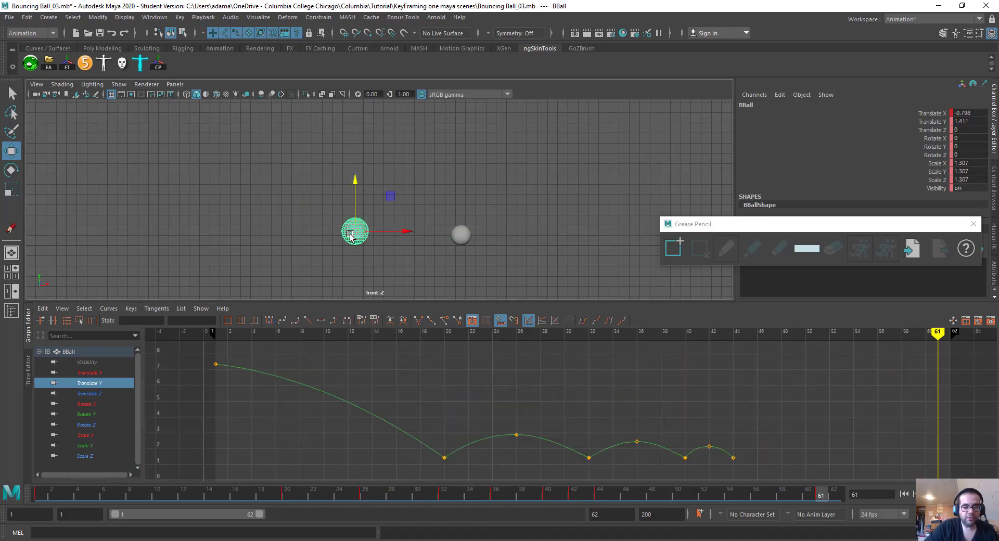
left_click(455, 239, "shift")
left_click_drag(71, 496, 39, 500)
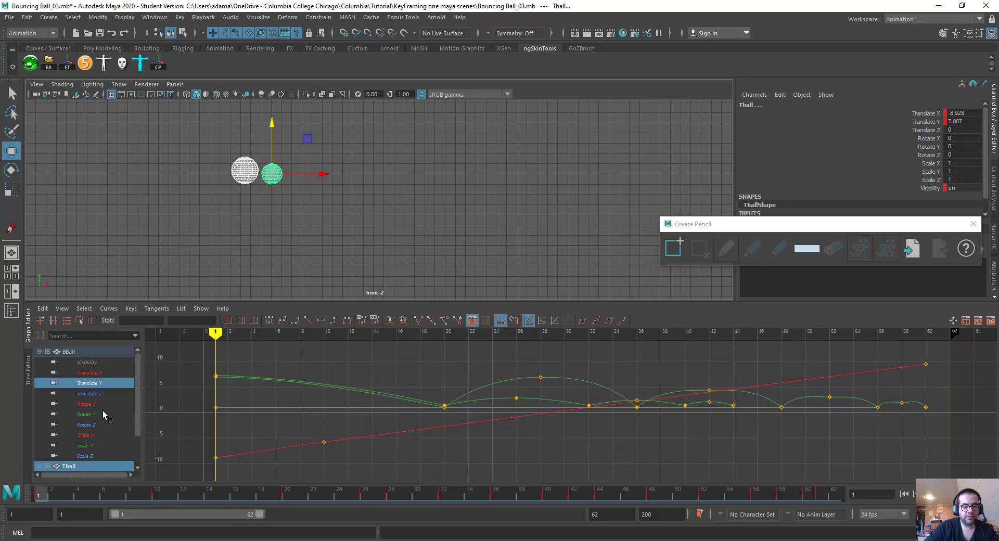
left_click(97, 373)
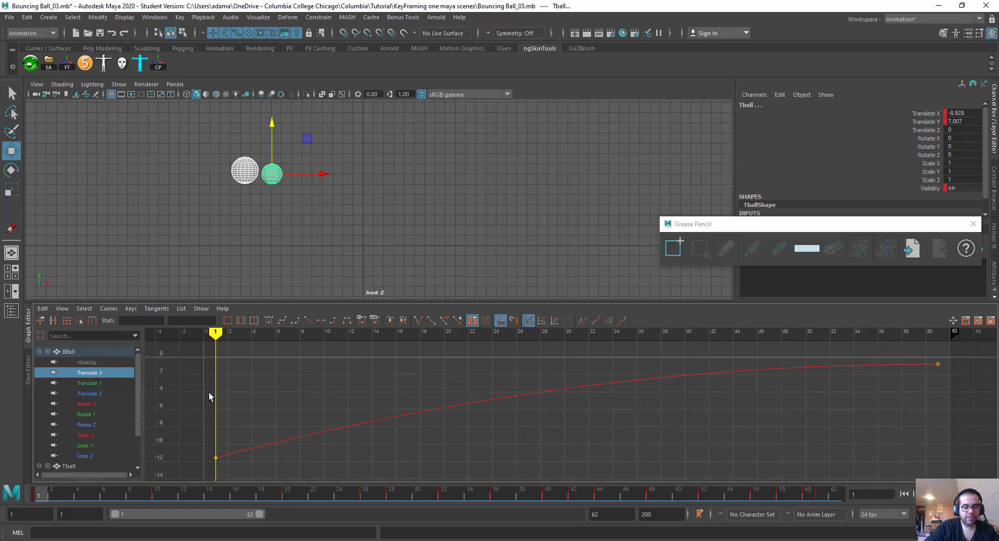
key("f")
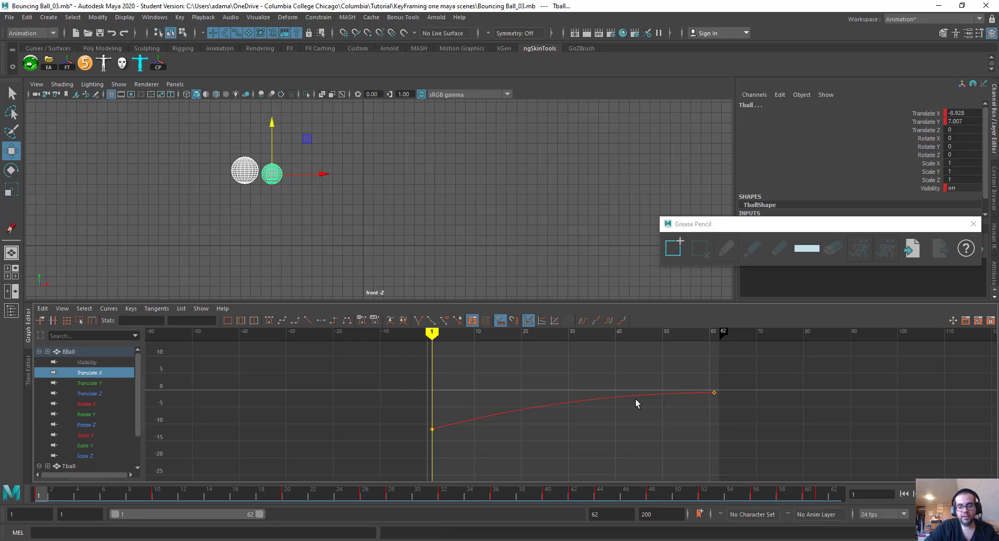
left_click_drag(405, 359, 449, 470)
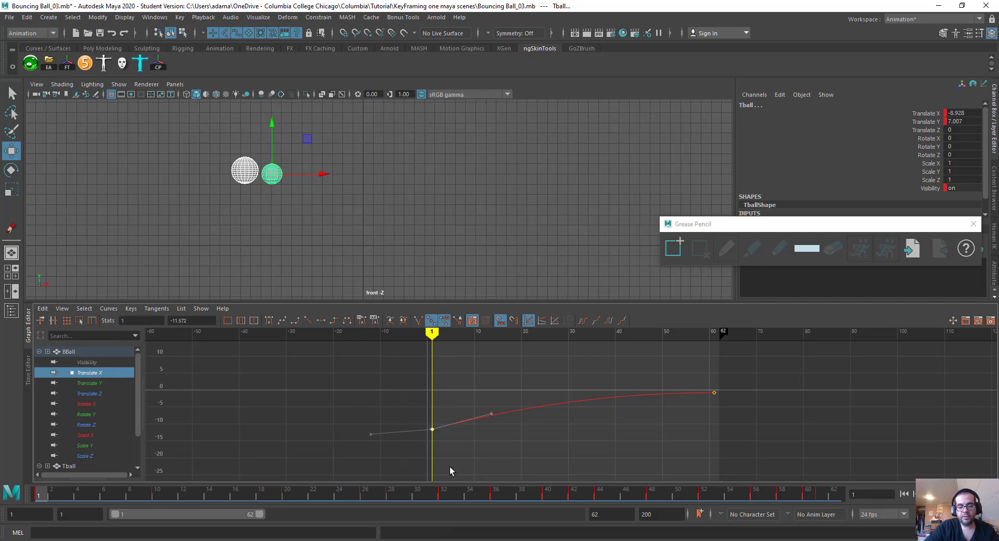
middle_click_drag(436, 439, 477, 432)
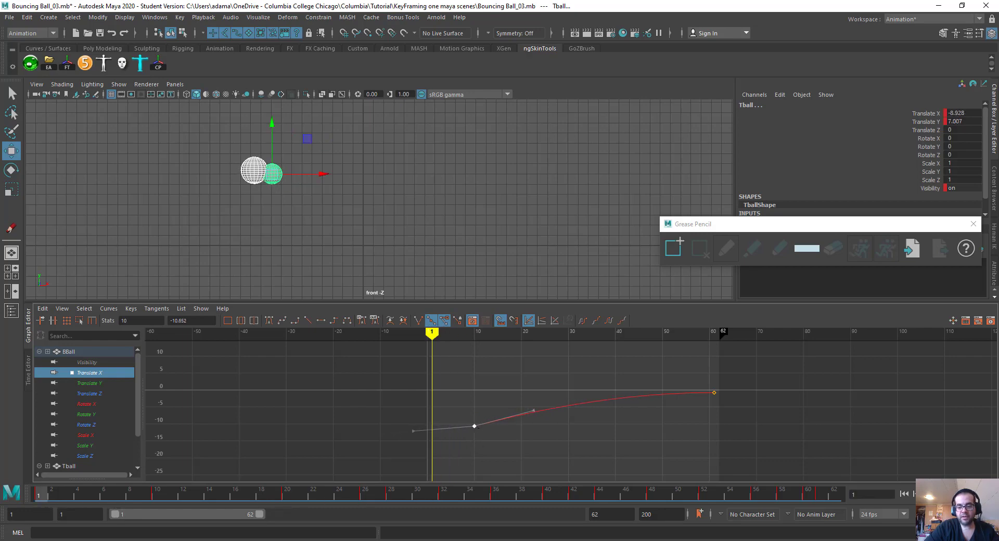
Step: Play back the animation to check BBall's delayed forward motion, stop at frame 42, and select only BBall
key("alt+v")
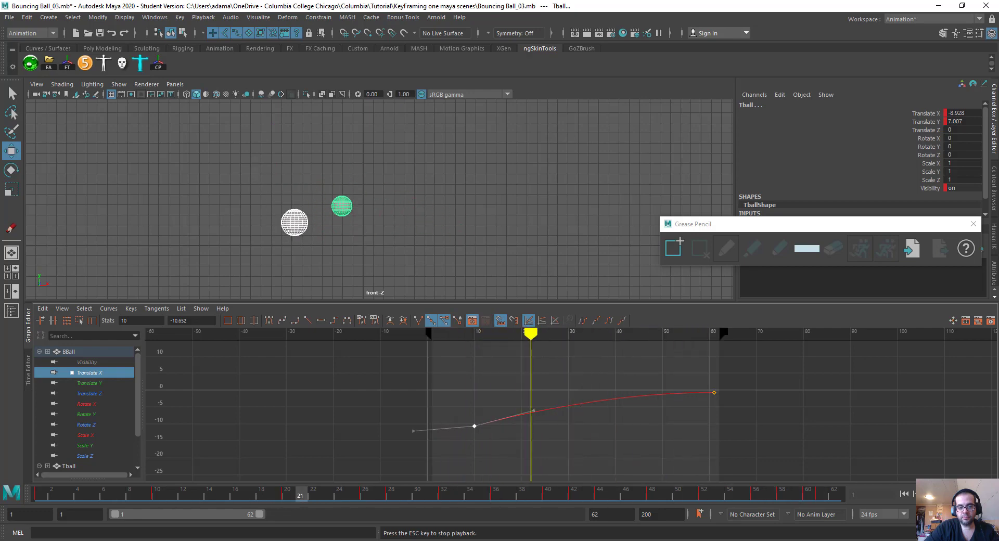
key("Escape")
left_click(529, 211)
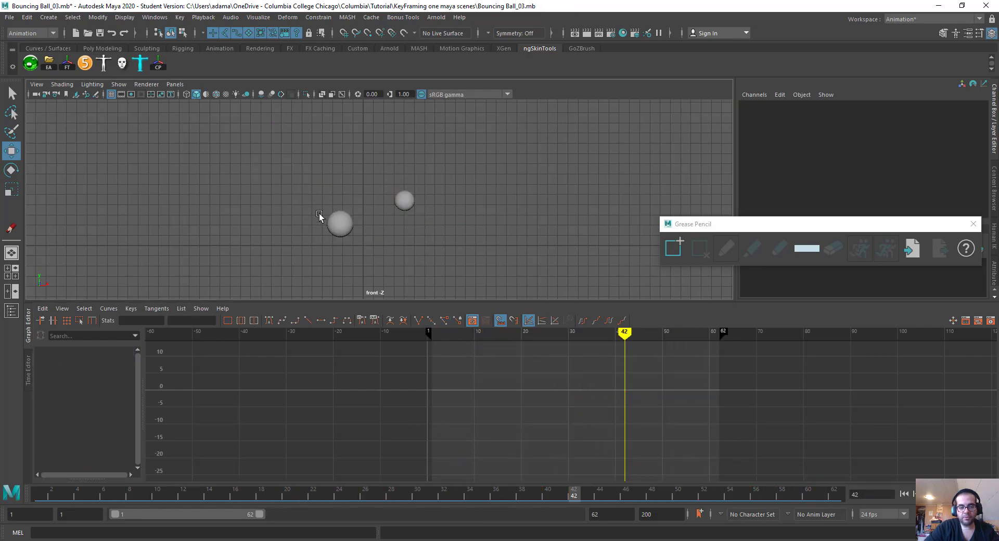
left_click(332, 222)
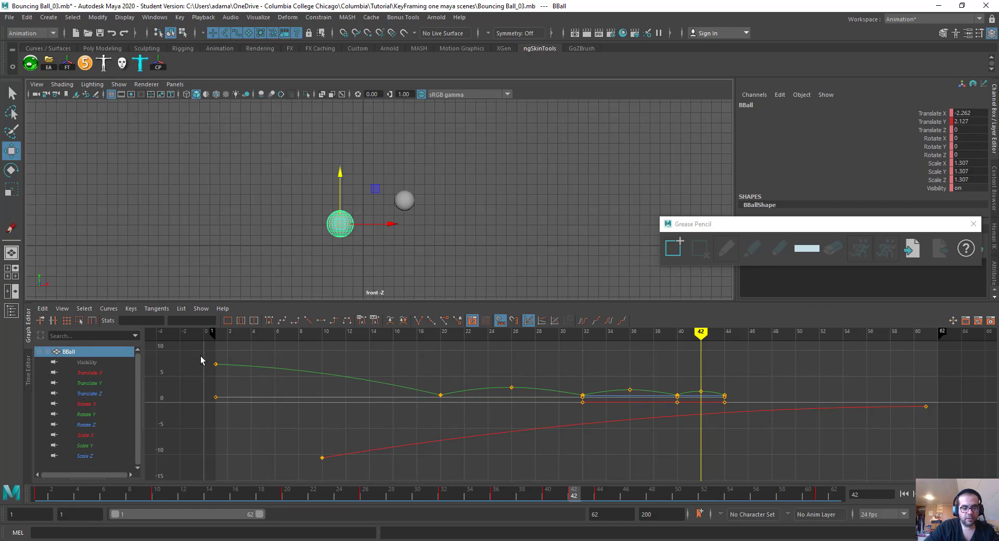
Step: Isolate BBall's Translate X curve with its first key selected and scrub frames 1 to 9 to examine the delayed forward start
left_click_drag(286, 422, 351, 483)
mouse_move(43, 495)
left_mouse_down()
mouse_move(189, 500)
mouse_move(39, 495)
left_mouse_up()
key("a")
key("a")
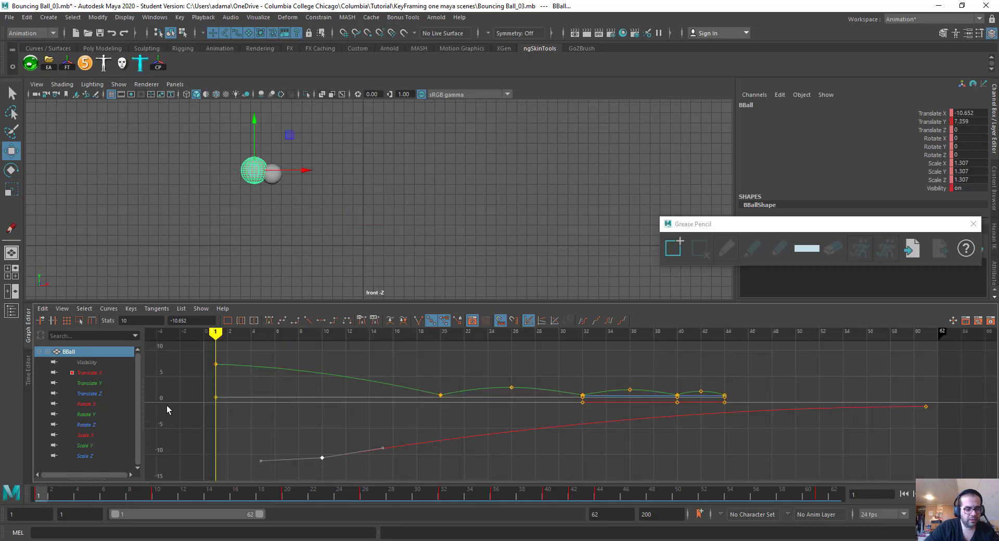
left_click(96, 373)
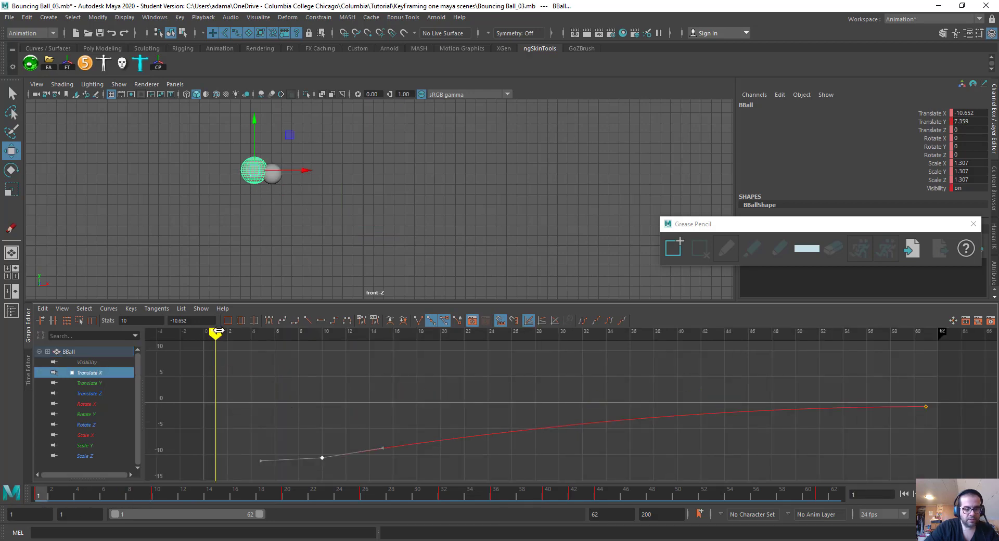
mouse_move(219, 331)
left_mouse_down()
mouse_move(334, 333)
mouse_move(287, 333)
left_mouse_up()
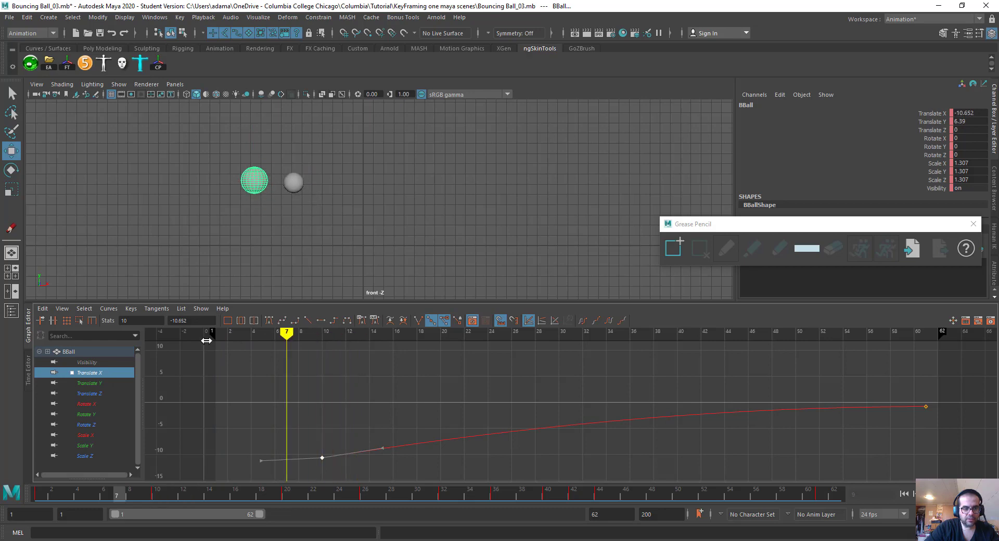
left_click(310, 333)
scroll(321, 425, "down", 5)
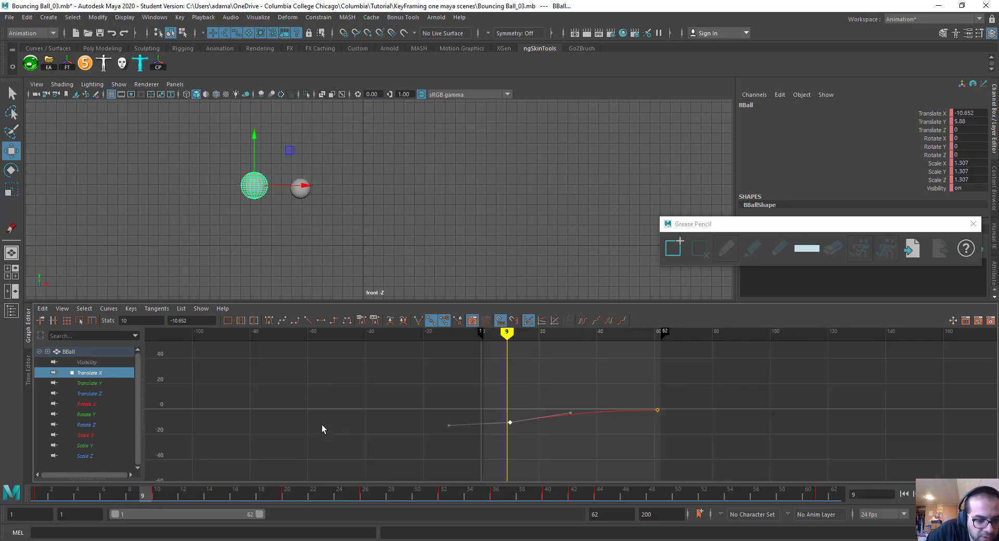
scroll(441, 401, "up", 3)
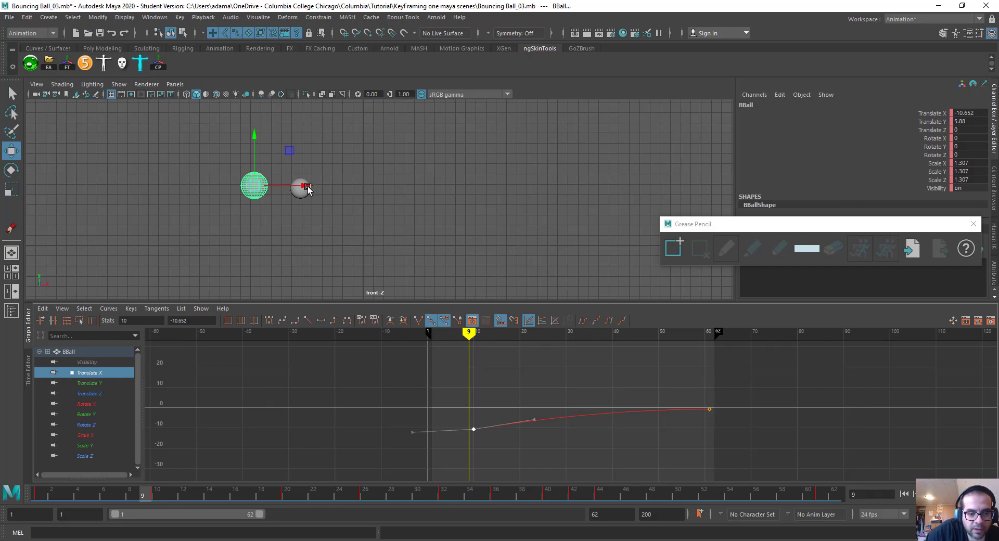
Step: Try deleting BBall's keys at frame 1 from the timeline, and undo the deletion
left_click_drag(157, 498, 44, 500)
right_click(45, 496)
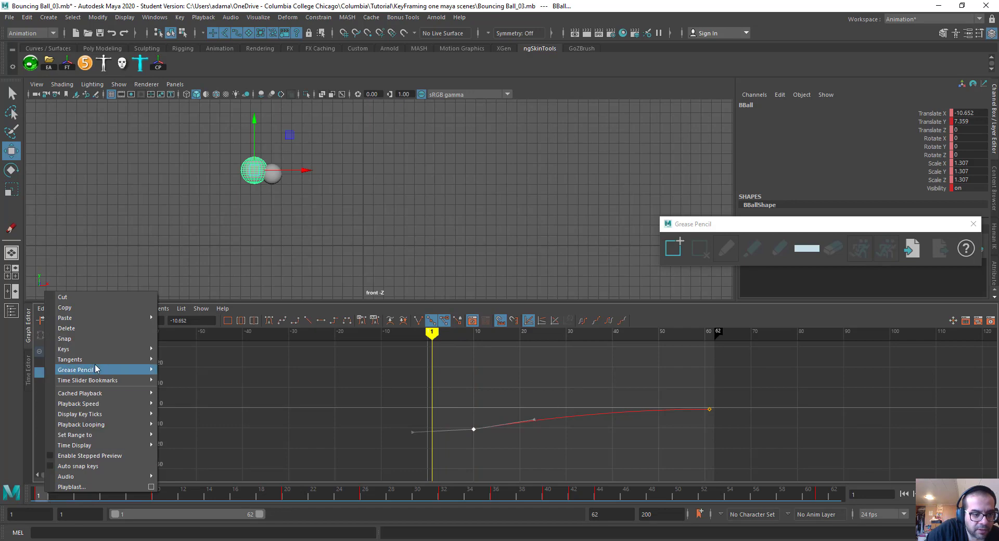
left_click(88, 331)
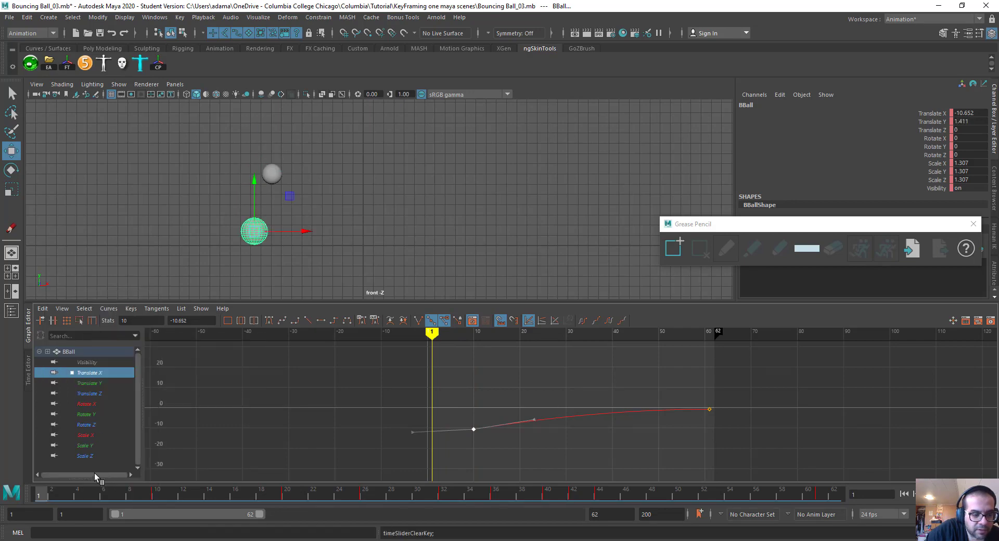
key("ctrl+z")
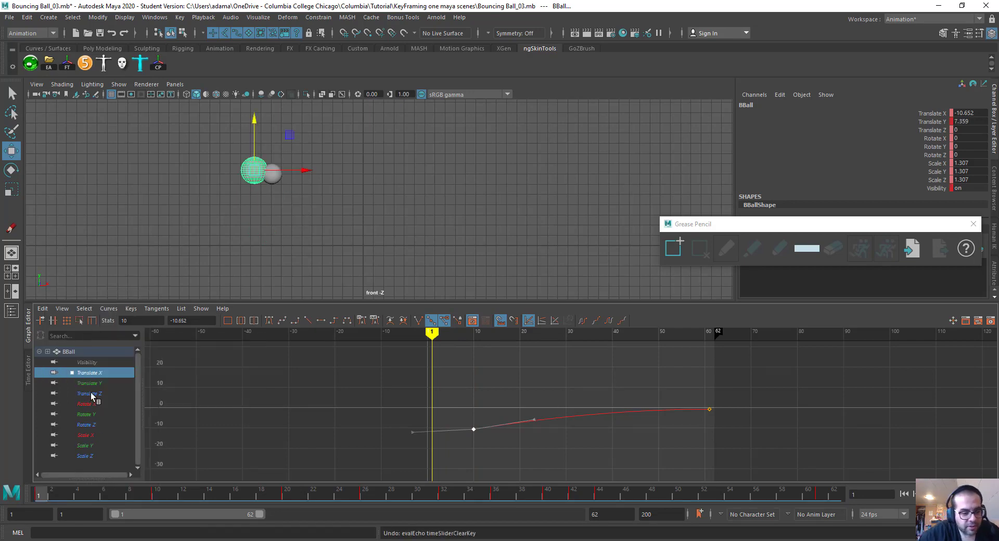
Step: Select only Tball and tilt the outgoing tangent of its Translate Y key at frame 1 slightly upward
left_click_drag(198, 150, 345, 234)
left_click(78, 385)
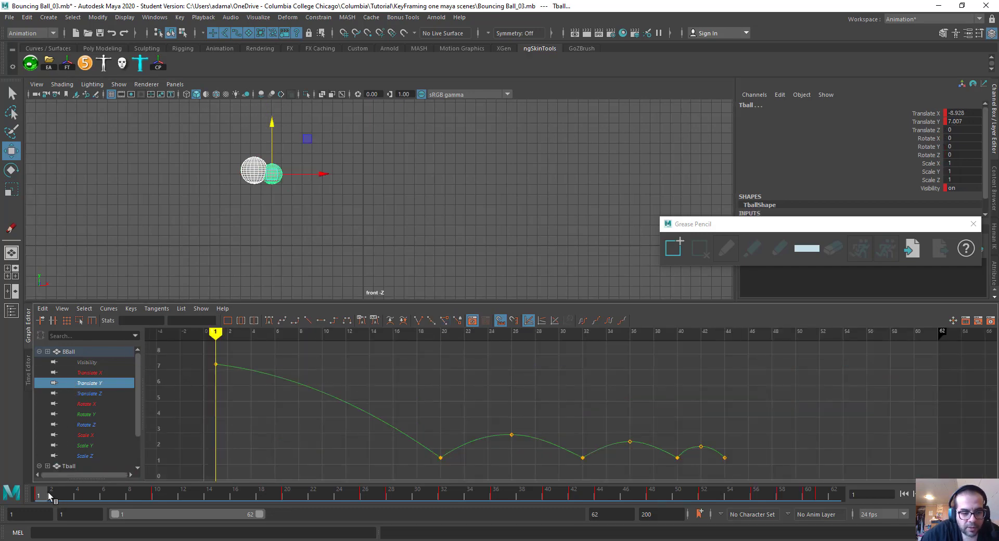
mouse_move(47, 492)
left_mouse_down()
mouse_move(83, 491)
mouse_move(38, 492)
left_mouse_up()
left_click(249, 166)
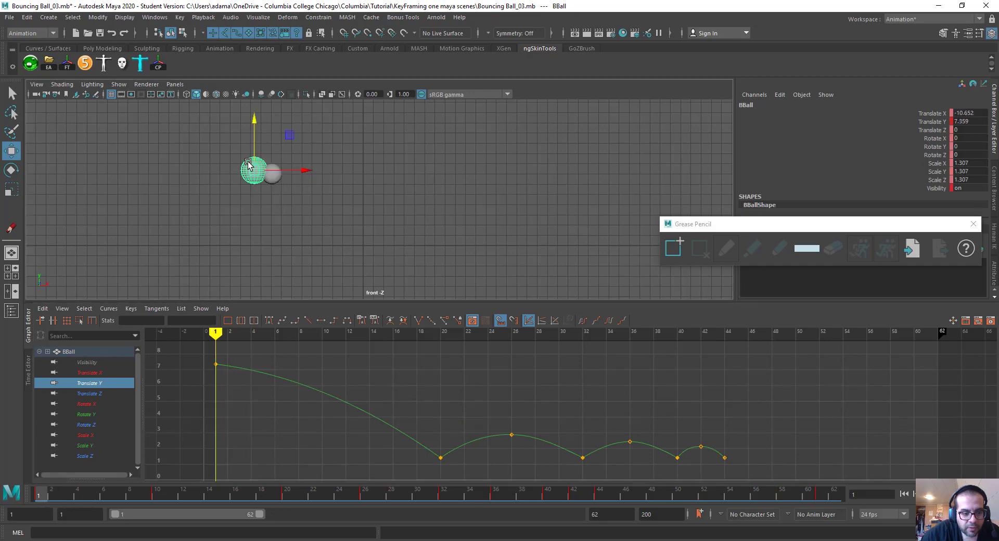
left_click(276, 184)
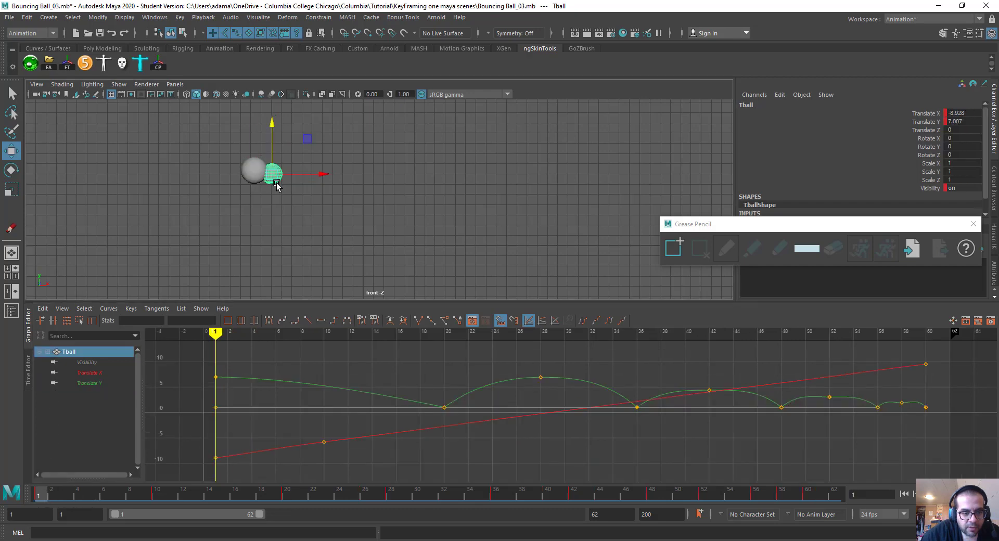
left_click(216, 376)
middle_click_drag(295, 377, 296, 373)
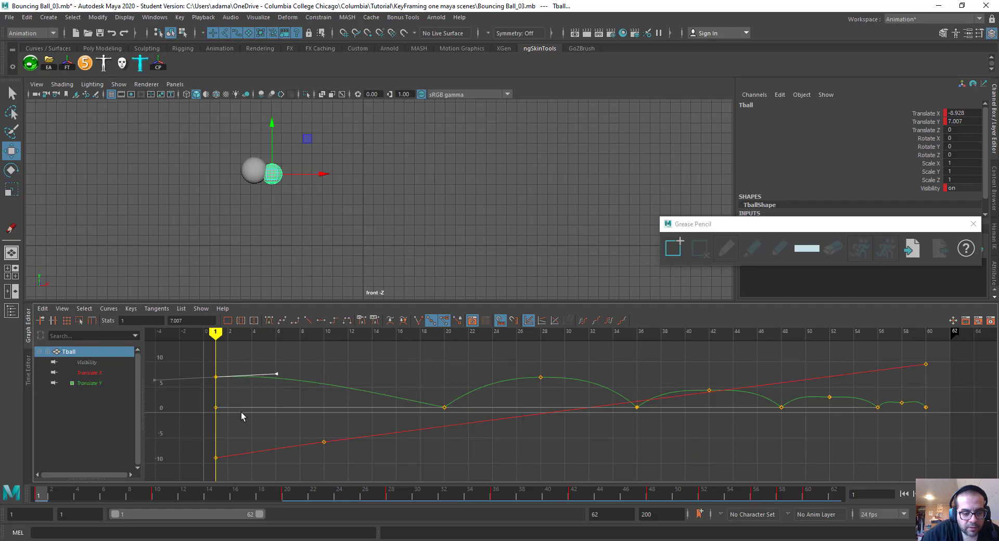
Step: Go to frame 10 and compare Tball's Translate X key there with BBall's curves
left_click_drag(51, 497, 157, 497)
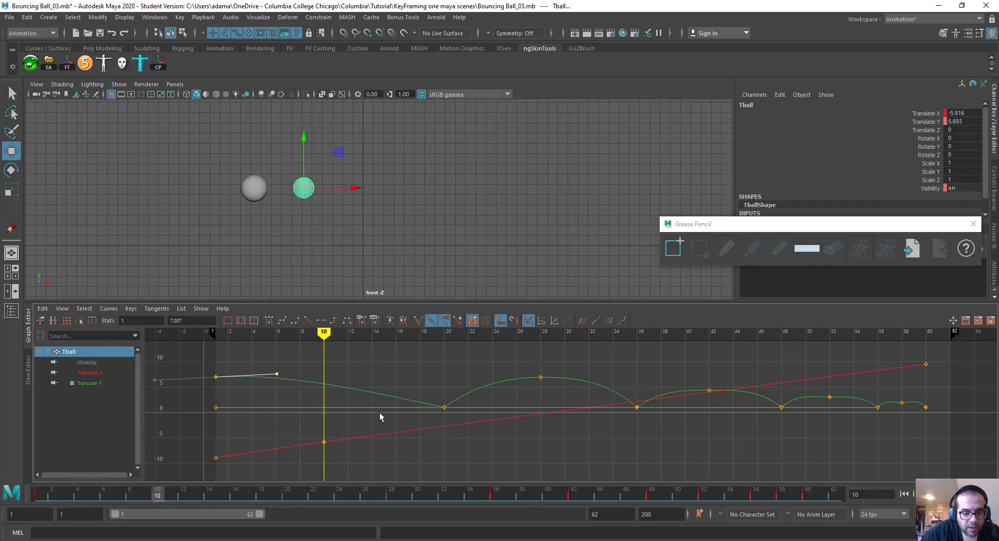
left_click(324, 443)
left_click(95, 372)
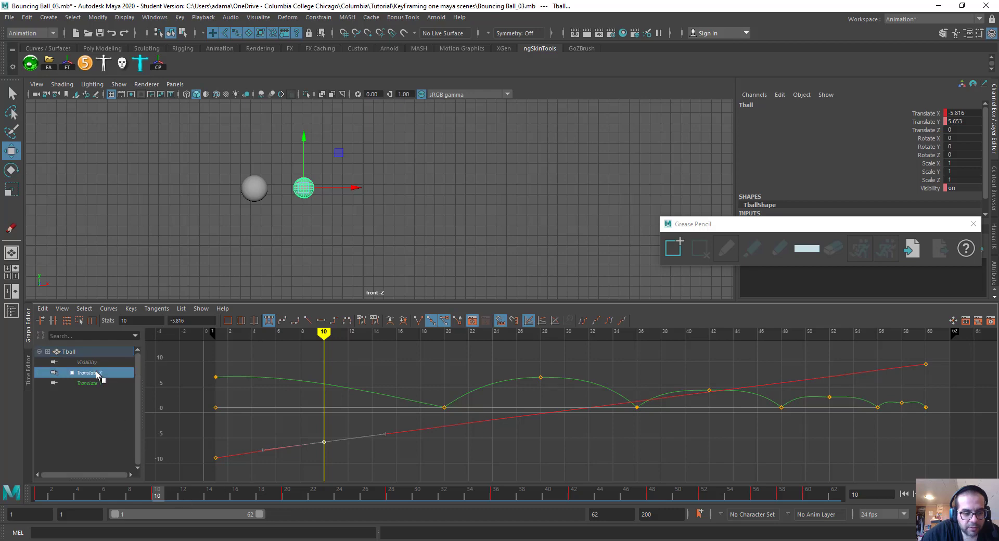
mouse_move(157, 497)
left_mouse_down()
mouse_move(4, 483)
mouse_move(158, 483)
left_mouse_up()
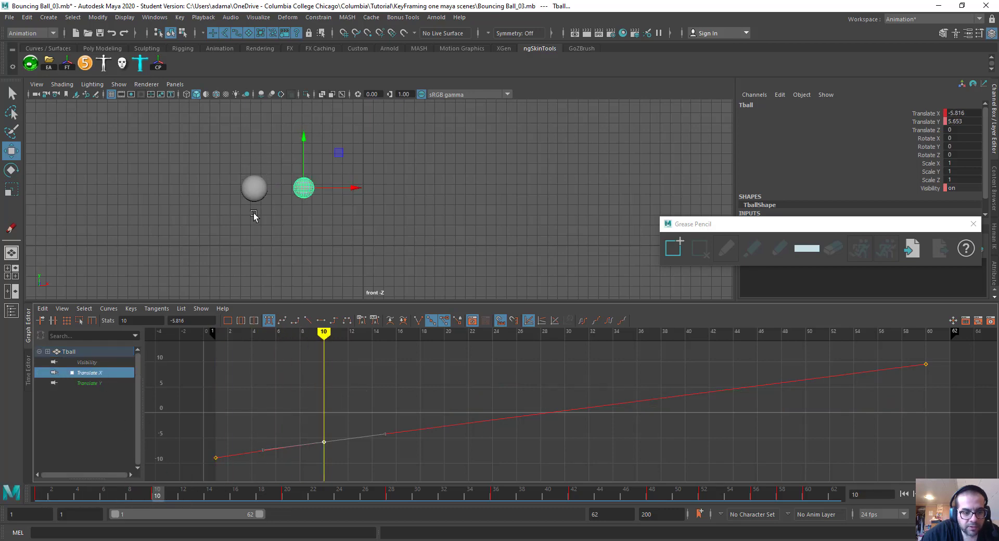
left_click(254, 187)
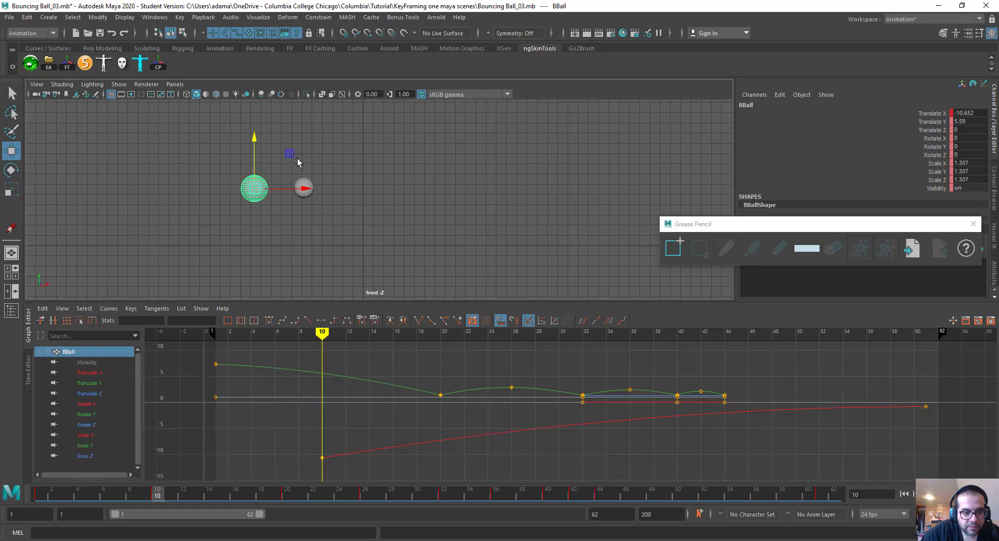
Step: Delete Tball's Translate X key at frame 1, leaving its horizontal motion to start from the frame 10 key
left_click(304, 188)
left_click_drag(194, 449, 242, 472)
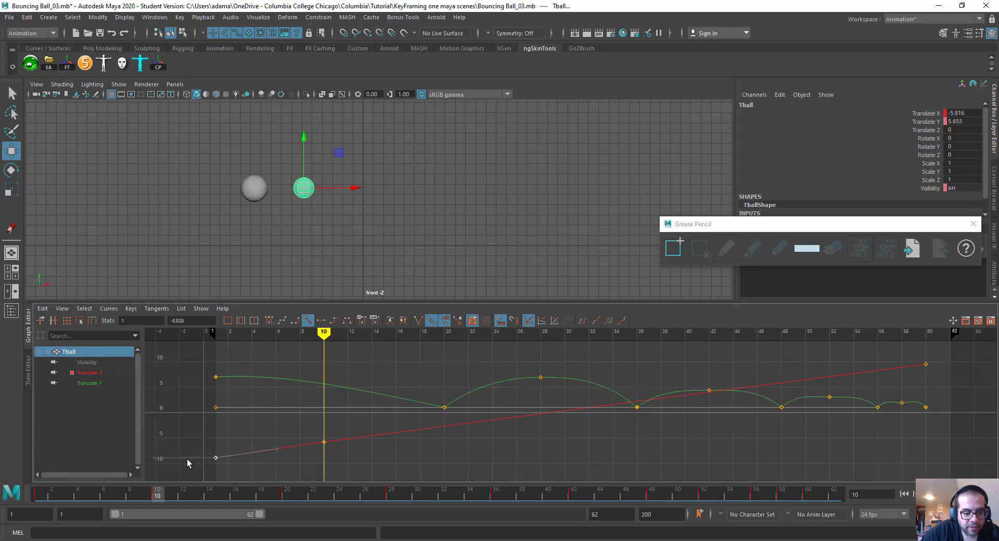
key("Delete")
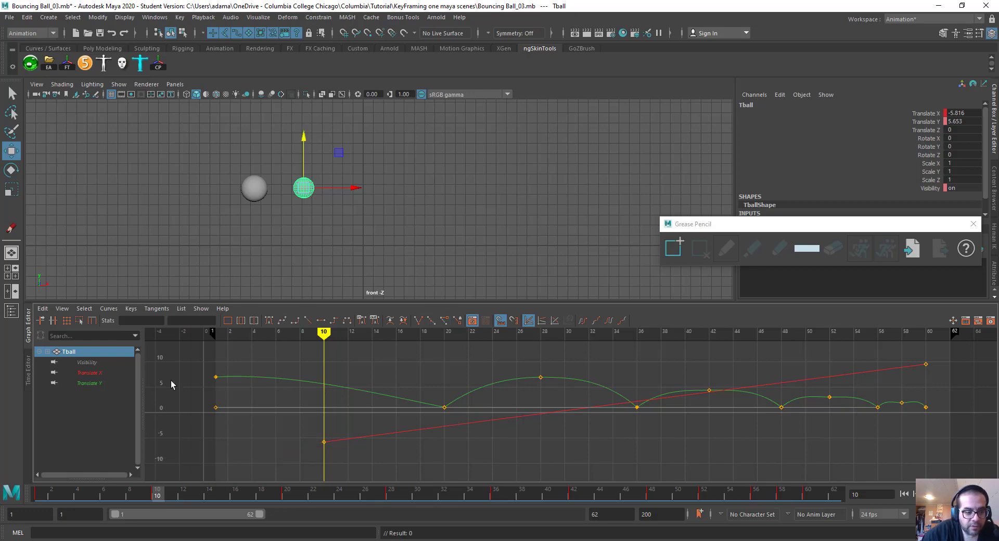
key("ctrl+z")
left_click(89, 373)
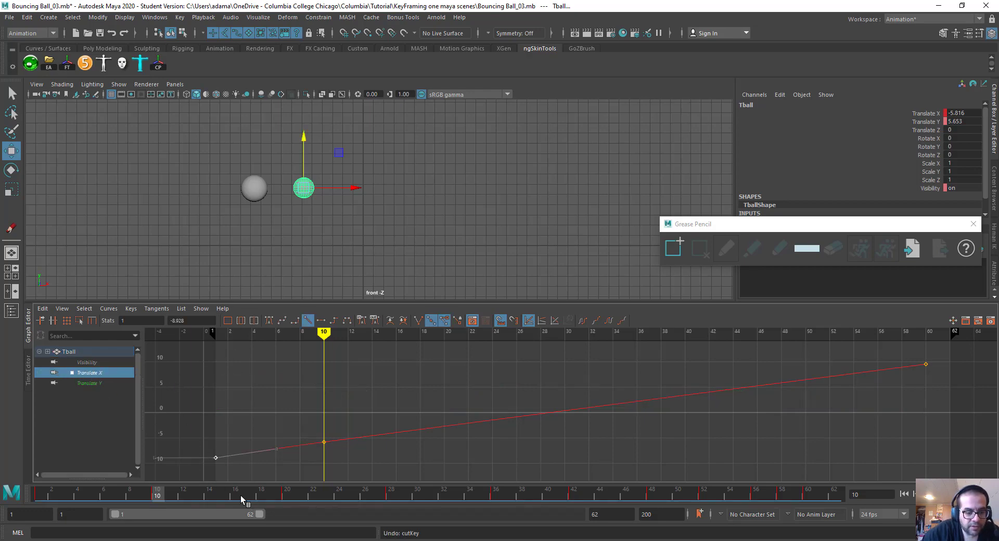
key("Delete")
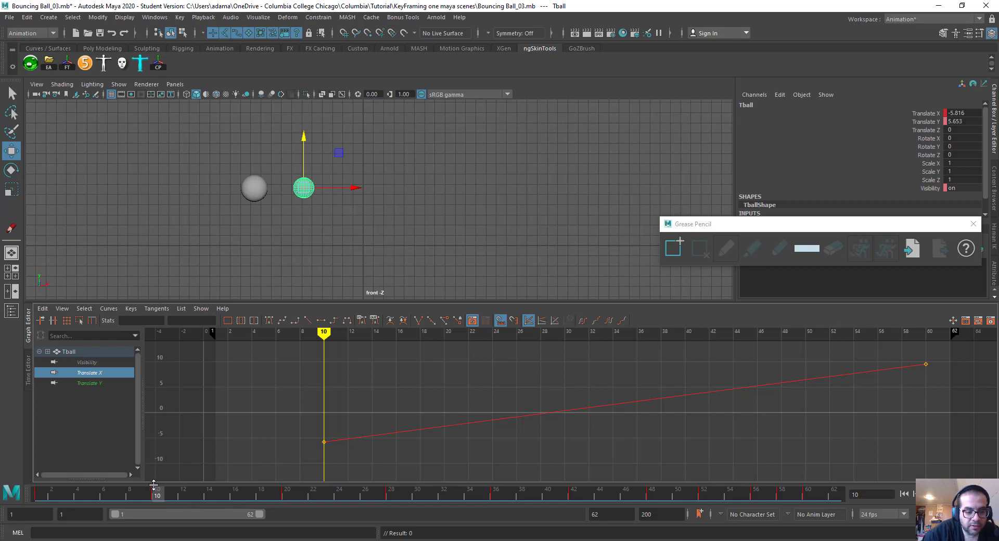
Step: With both balls selected, move their keys from frame 1 to frame 10 while preserving their original values
left_click_drag(44, 493, 2, 492)
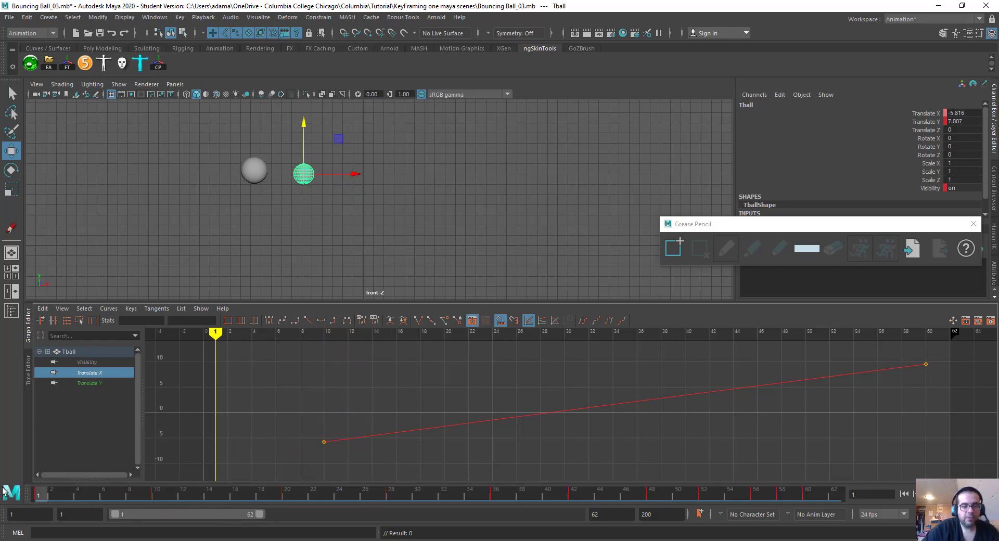
left_click(88, 382)
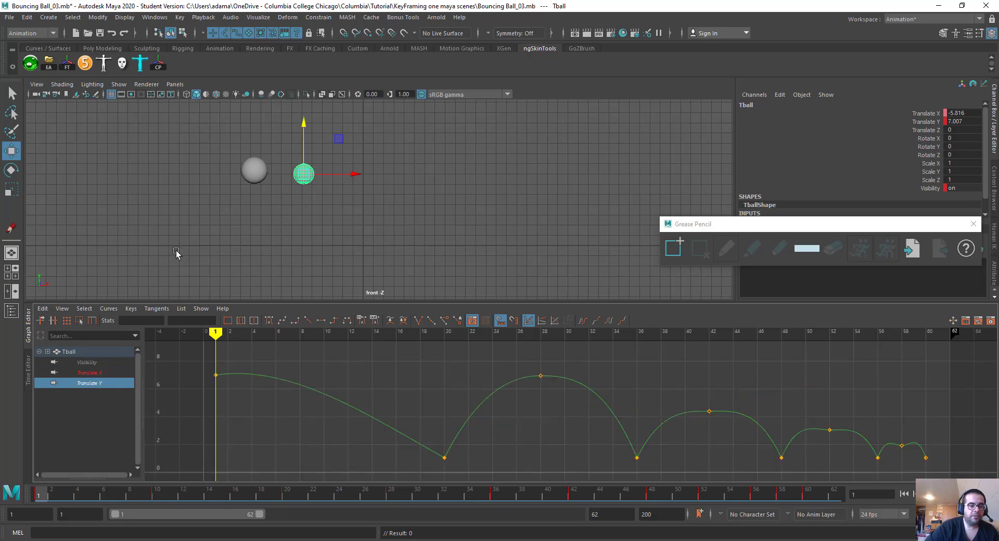
left_click_drag(189, 151, 346, 241)
left_click_drag(203, 359, 217, 400)
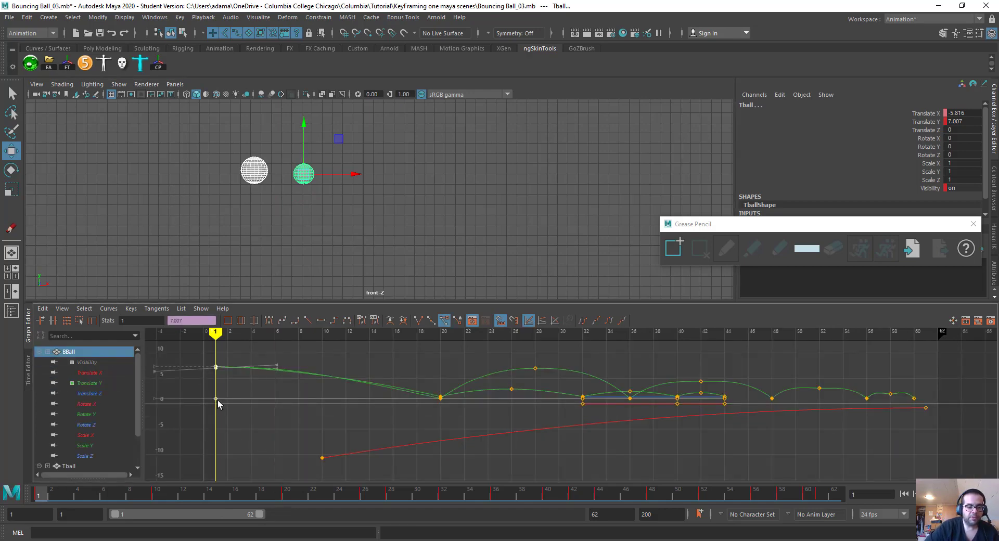
middle_click_drag(216, 401, 324, 393, "shift")
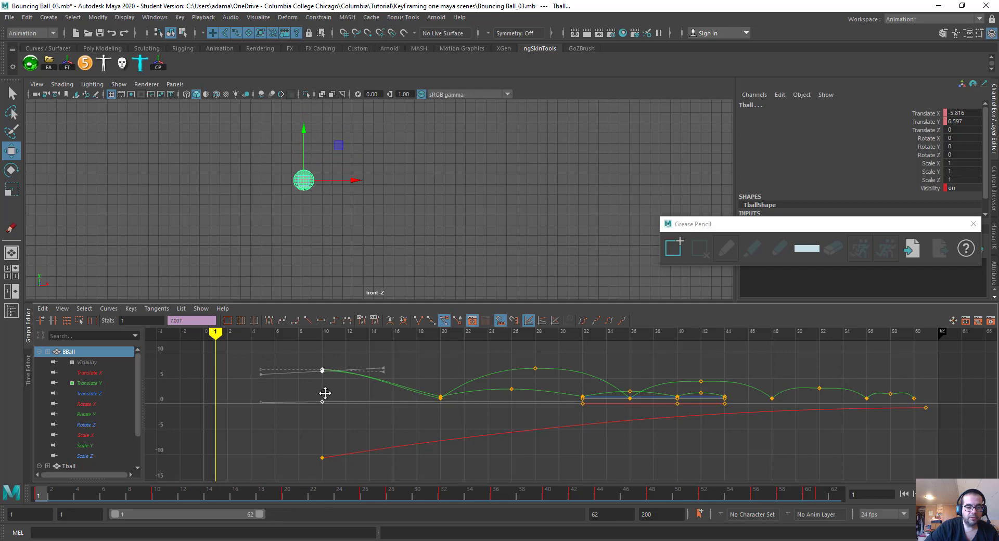
key("ctrl+z")
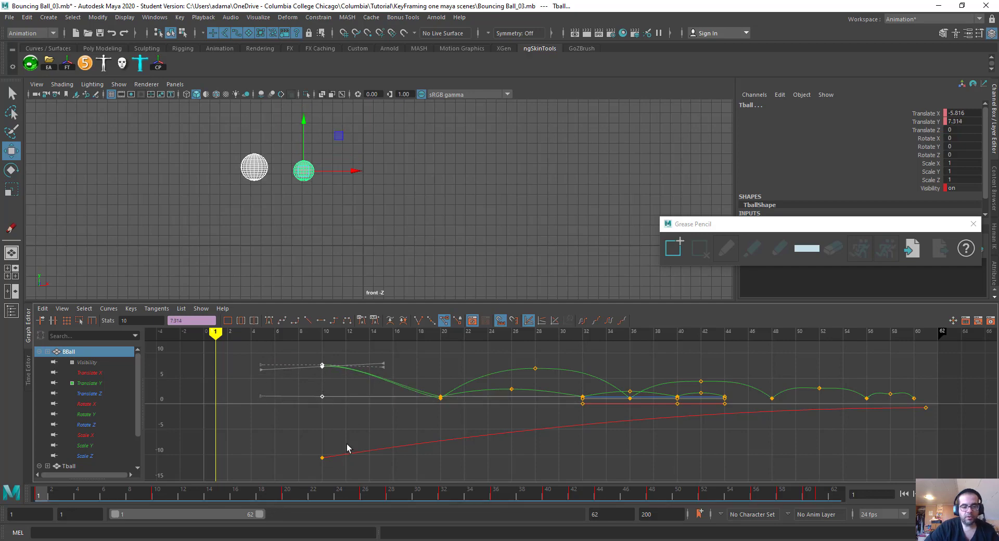
key("ctrl+z")
middle_click_drag(316, 364, 422, 359, "shift")
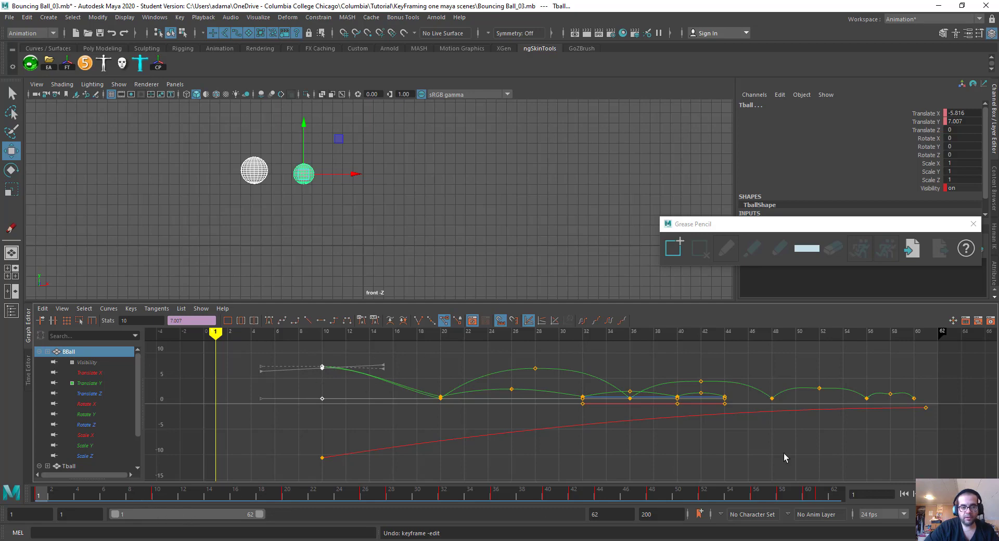
Step: Display BBall's Translate X through Scale Z curves and clear the keys at frame 1 from the timeline
left_click(92, 371)
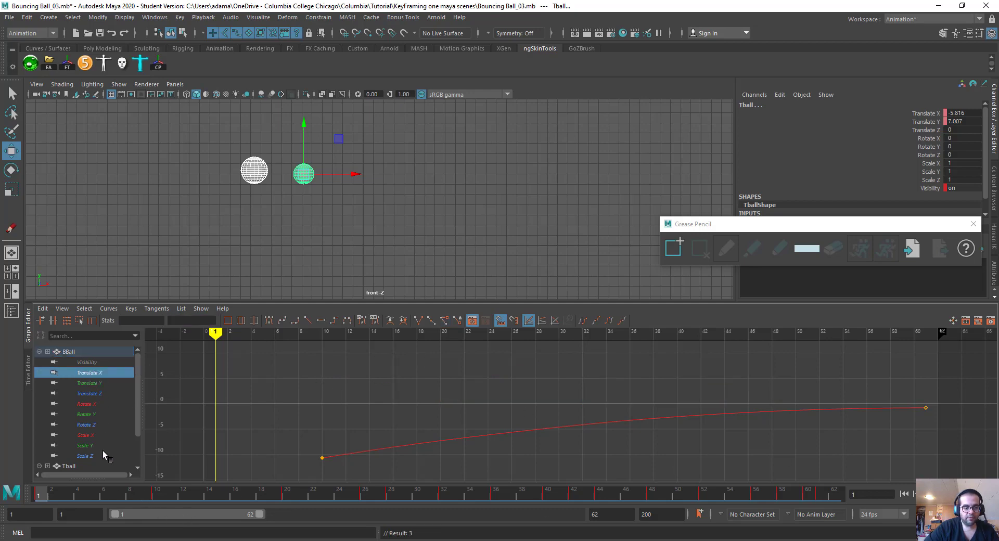
left_click(100, 456, "shift")
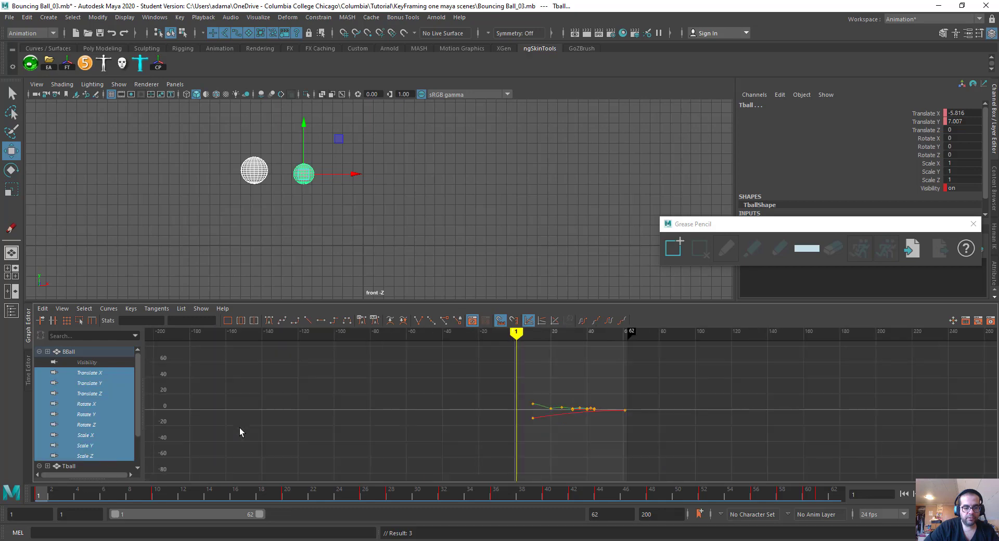
right_click(57, 485)
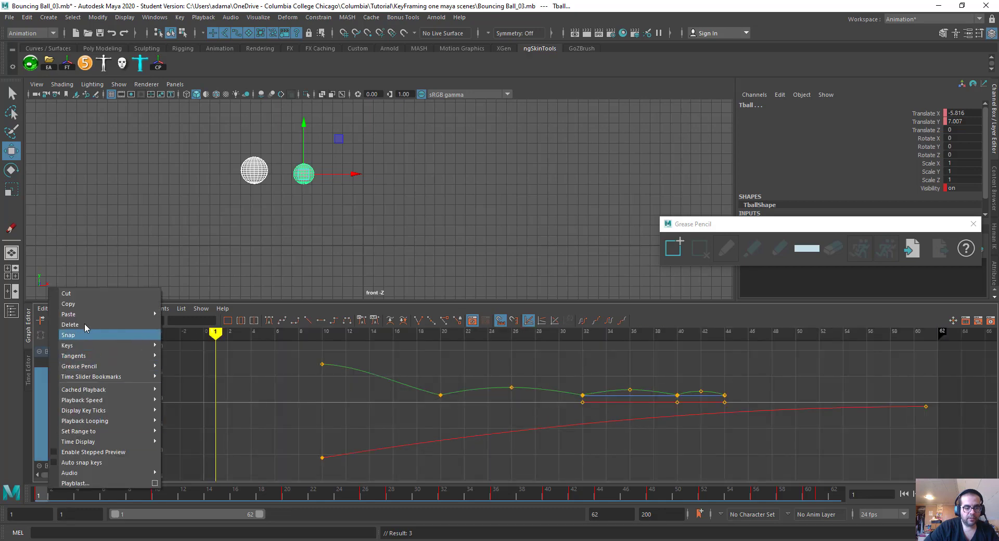
left_click(84, 337)
Step: Play back the animation to check both balls' retimed starts and stop at frame 60
left_click_drag(52, 492, 312, 494)
key("Escape")
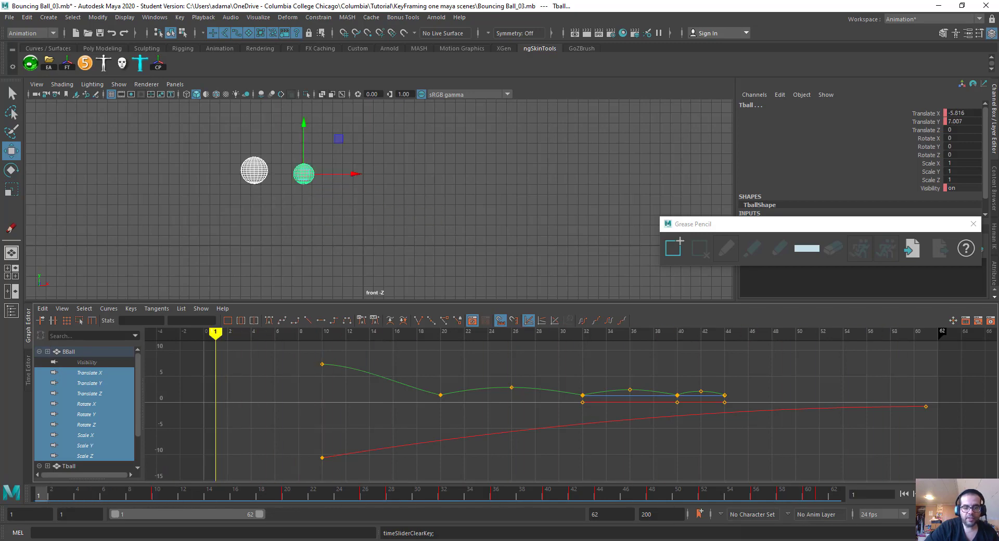
key("alt+v")
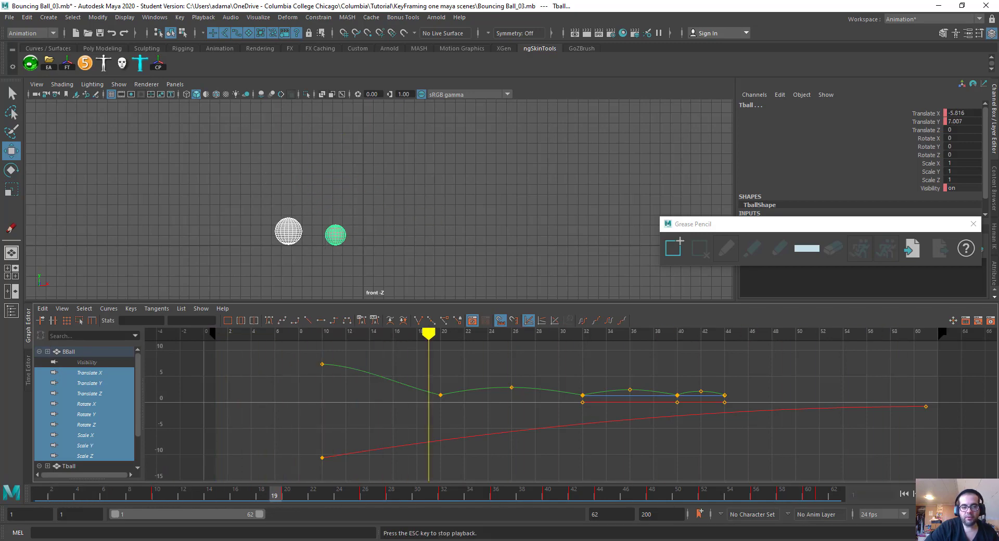
key("Escape")
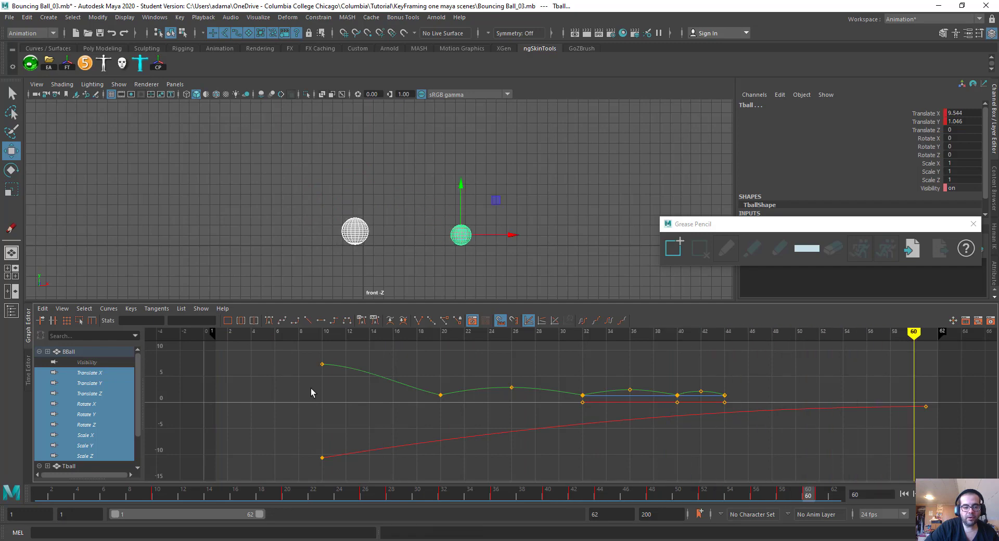
Step: Select all keys on BBall's Translate, Rotate and Scale curves and shift them 9 frames earlier to start at frame 1
left_click_drag(313, 354, 716, 483)
scroll(580, 406, "down", 3)
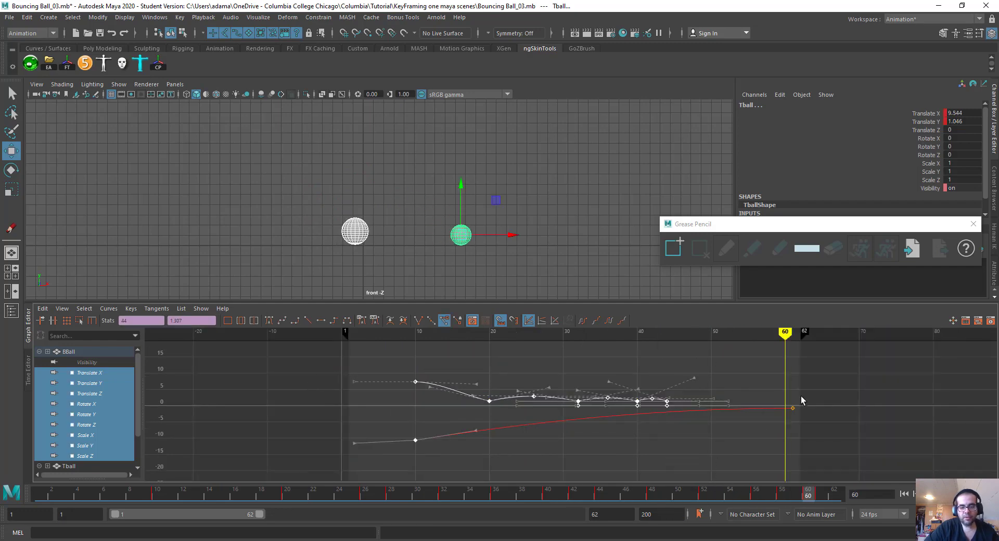
left_click_drag(816, 376, 507, 477)
left_click(416, 471)
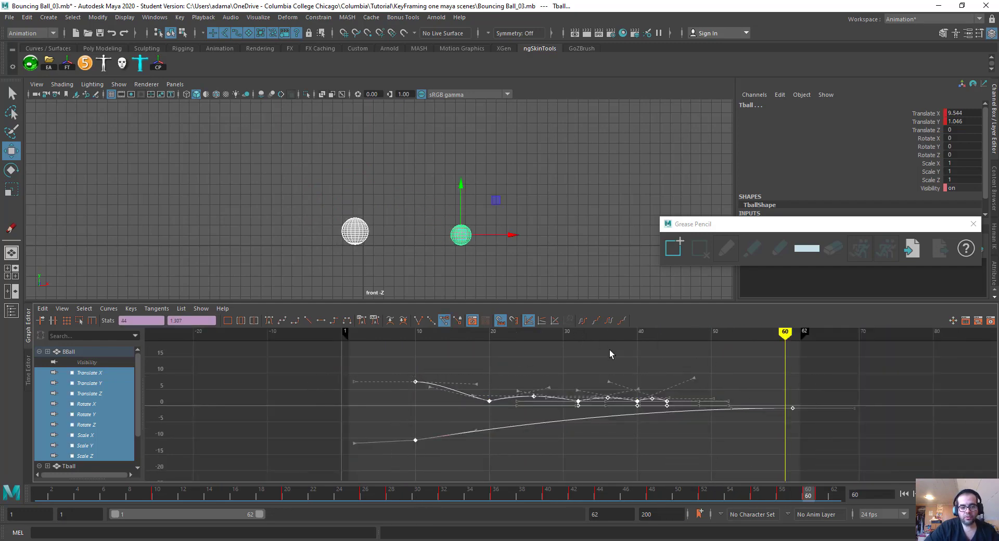
middle_click_drag(610, 354, 543, 358, "shift")
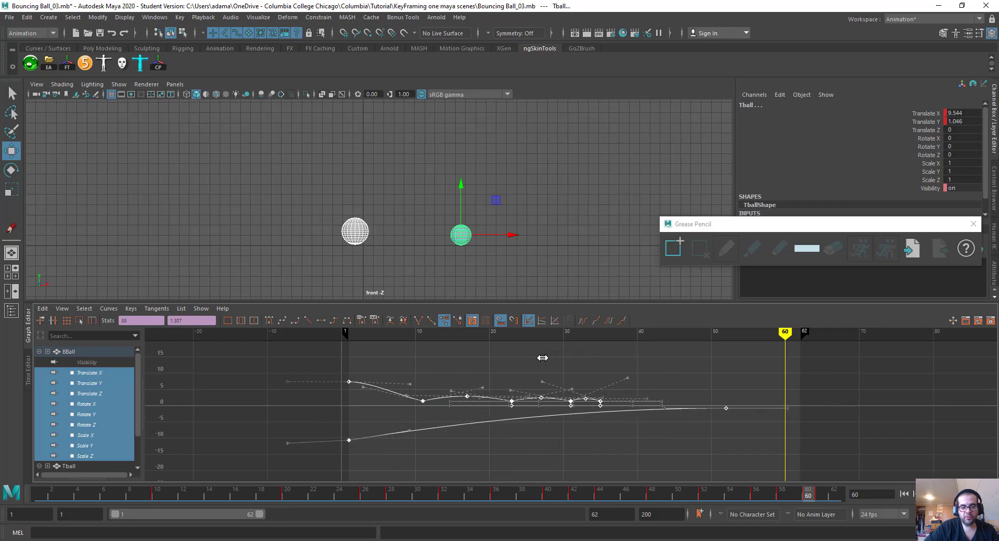
Step: Play back both balls' animation from frame 1 to check BBall's shifted start, stopping at frame 33
left_click(32, 498)
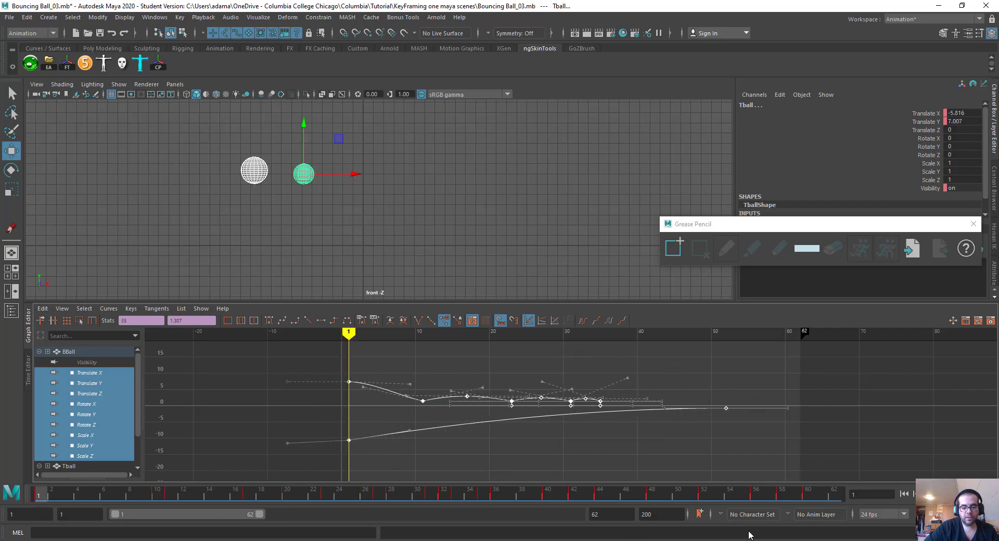
key("alt+v")
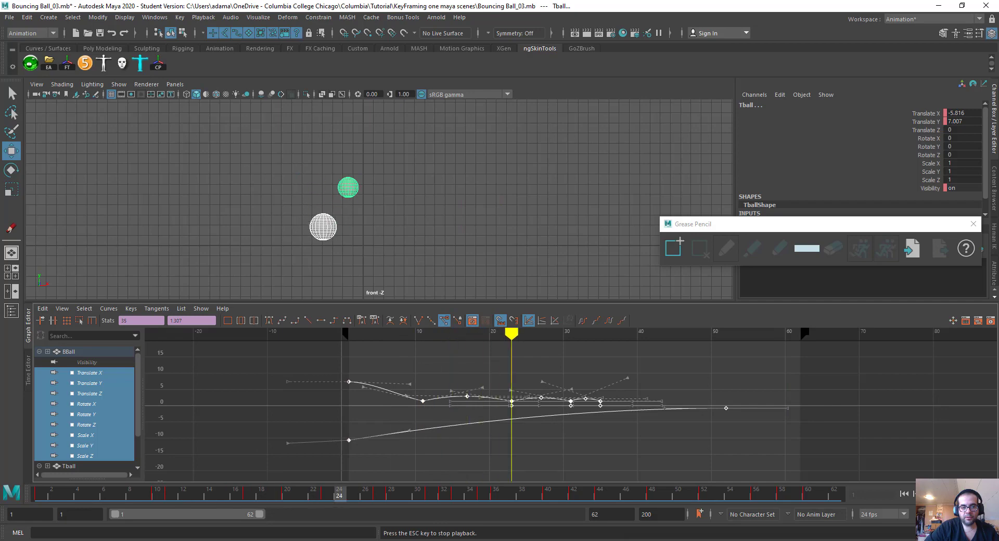
key("alt+v")
Step: Isolate Tball in the selection and shift all its Translate X and Y keys 9 frames earlier to start at frame 1
left_click(360, 215, "ctrl")
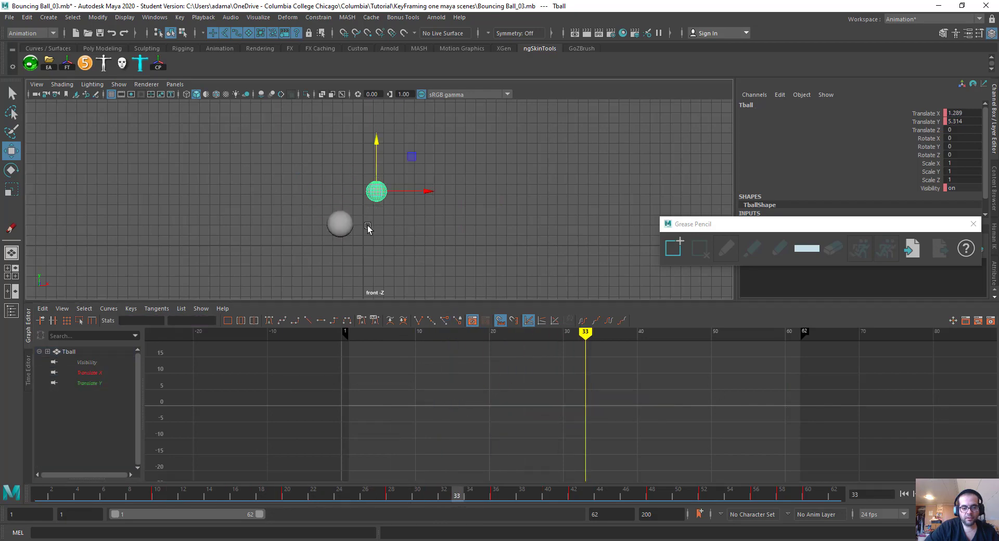
left_click_drag(104, 375, 158, 385)
key("f")
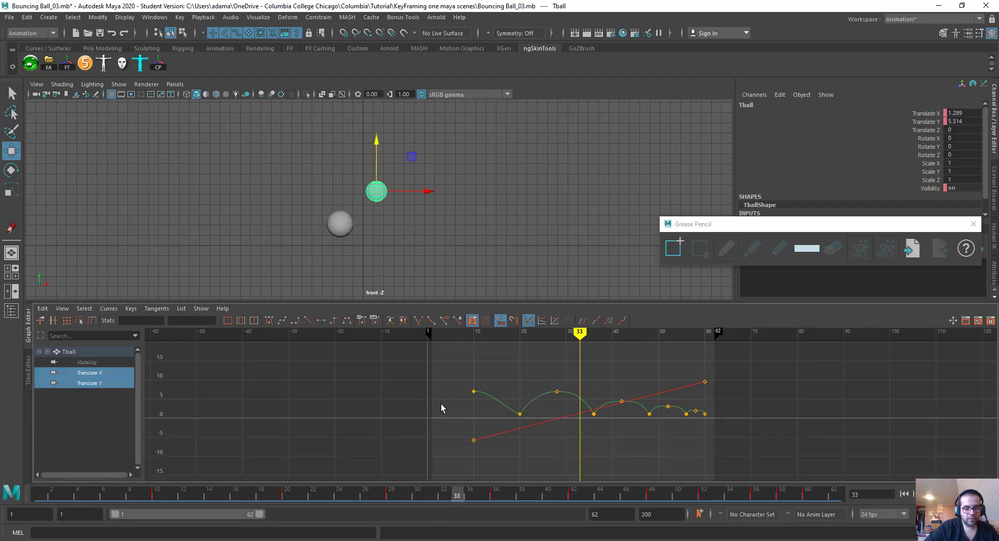
left_click_drag(410, 349, 761, 465)
middle_click_drag(758, 437, 717, 445, "shift")
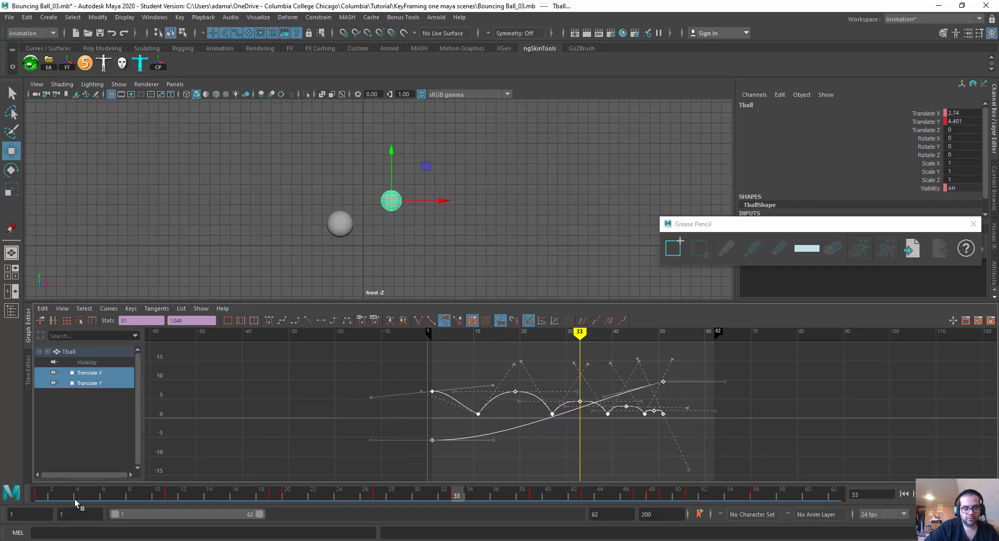
Step: Play back the animation from frame 1 to compare the timing of Tball and BBall
left_click_drag(76, 498, 30, 501)
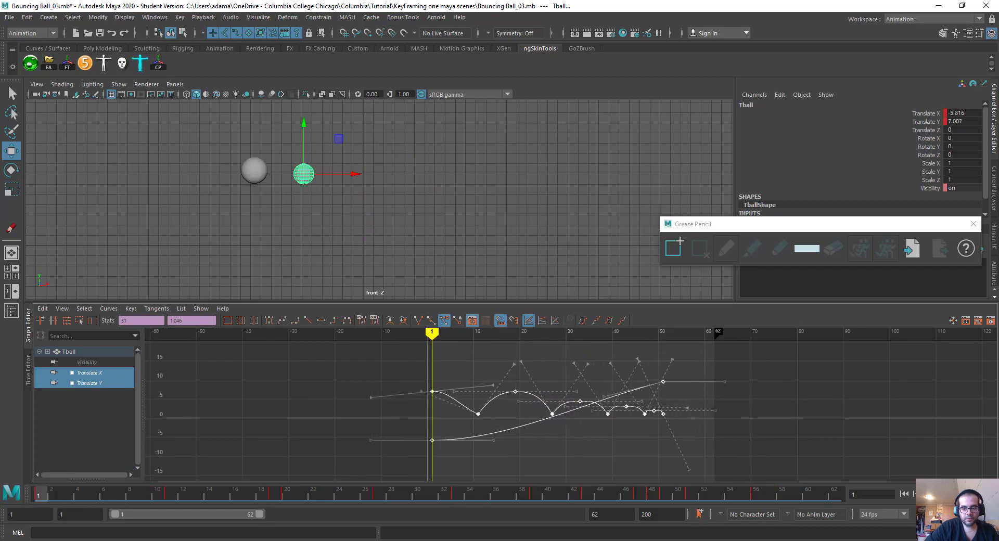
key("alt+v")
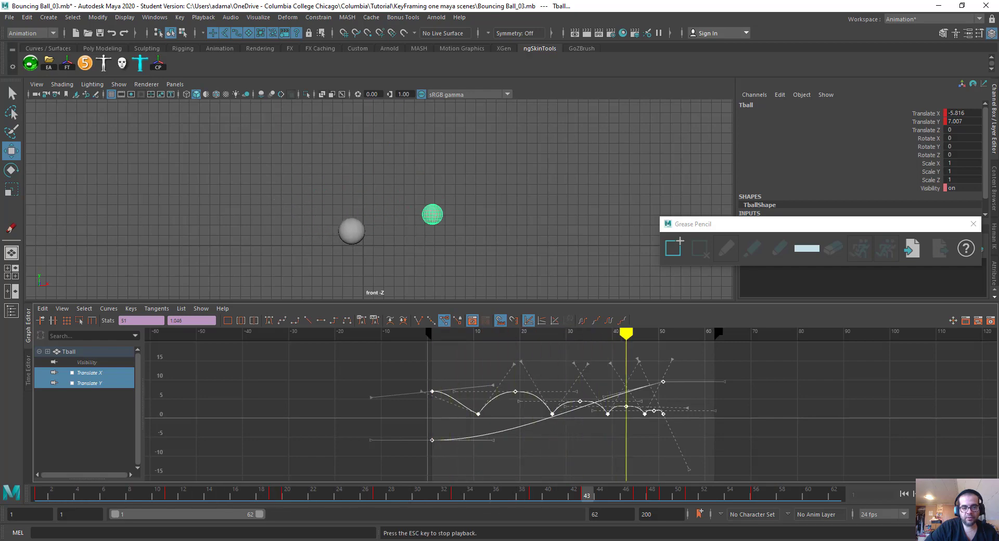